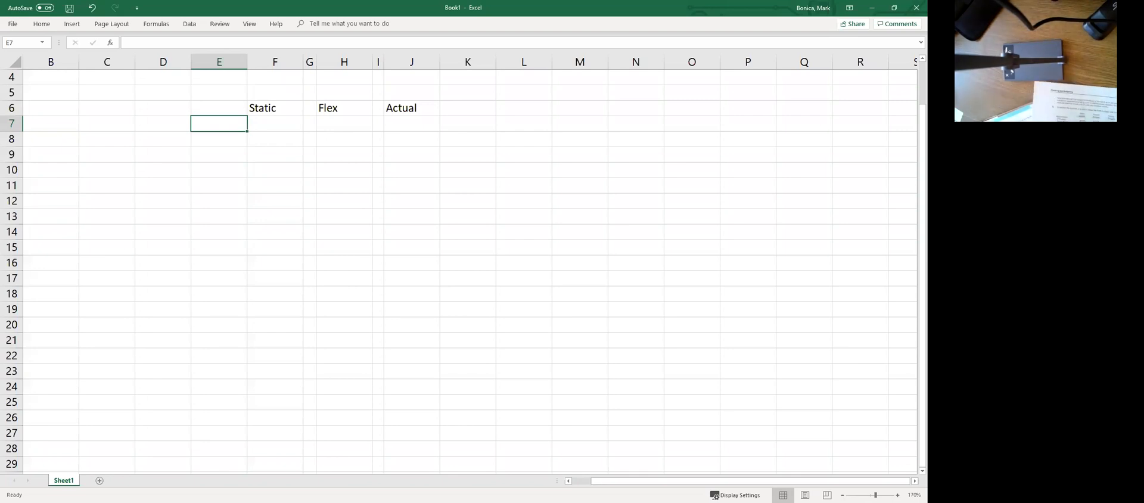
Step: Enter the label "Assumptions" in cell D7
key("Left")
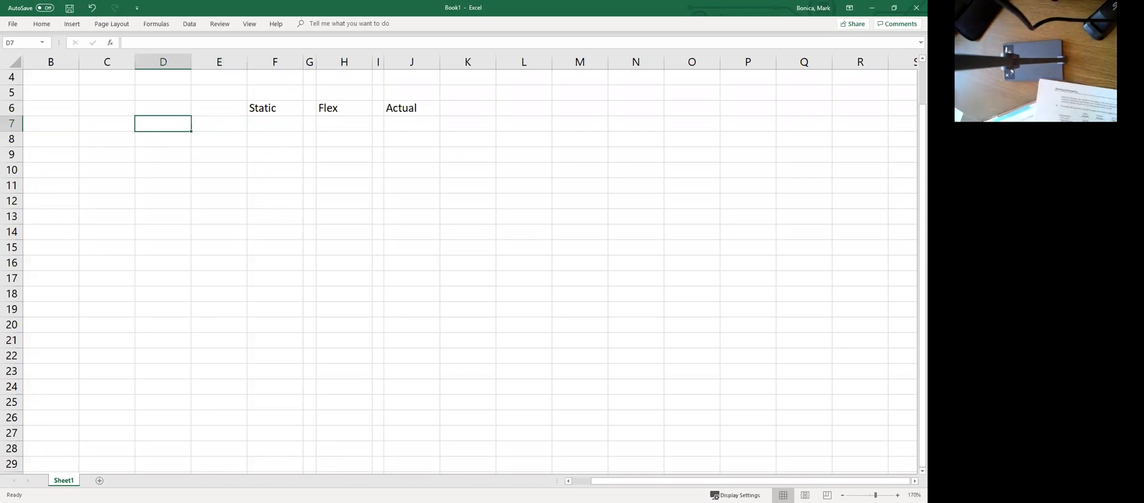
key("Right")
key("Left")
type("Assumptions")
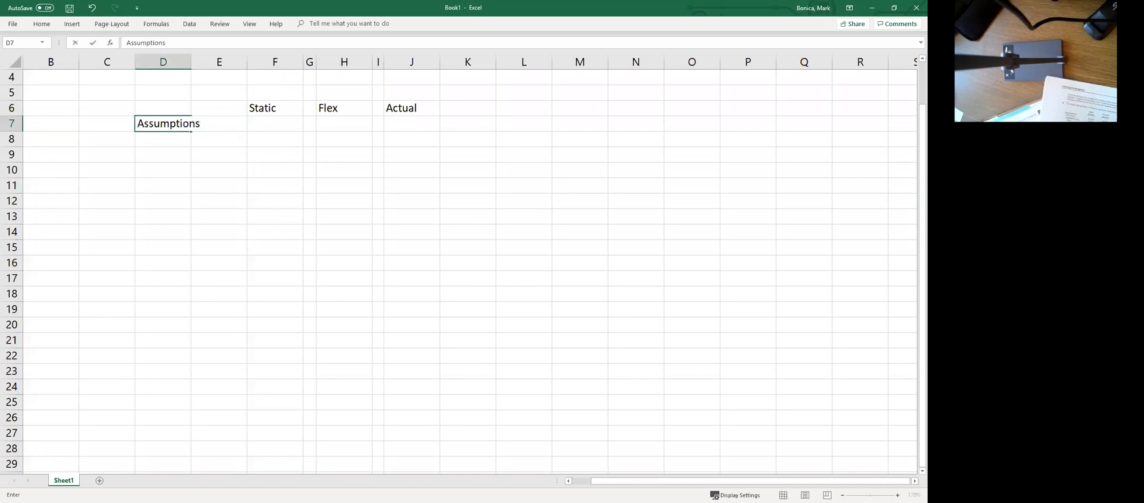
key("ctrl+Return")
Step: Label cell E7 "FFS Visits" and enter 36000 as its Static value in F7
key("Right")
key("Right")
key("Left")
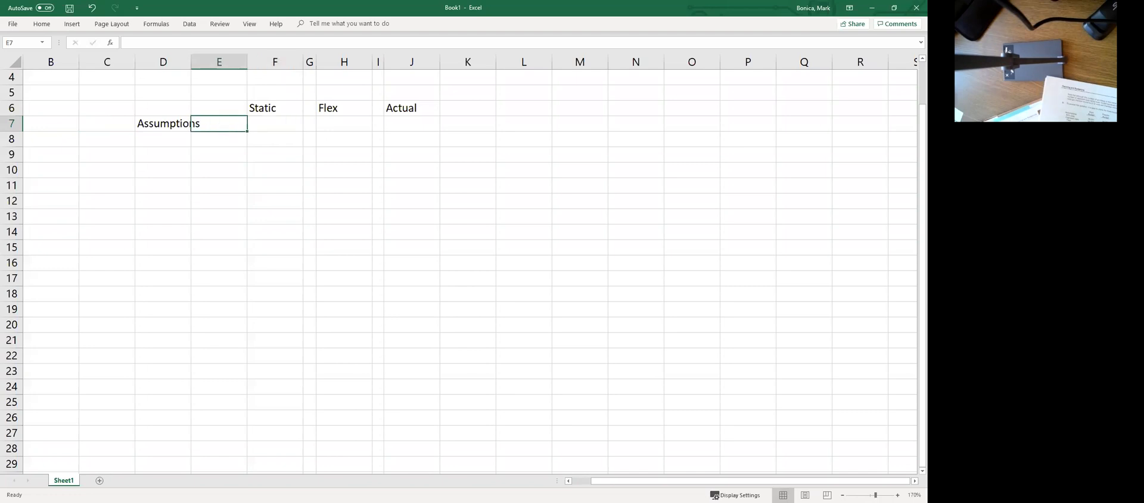
type("FFS Visits")
key("ctrl+Return")
key("Right")
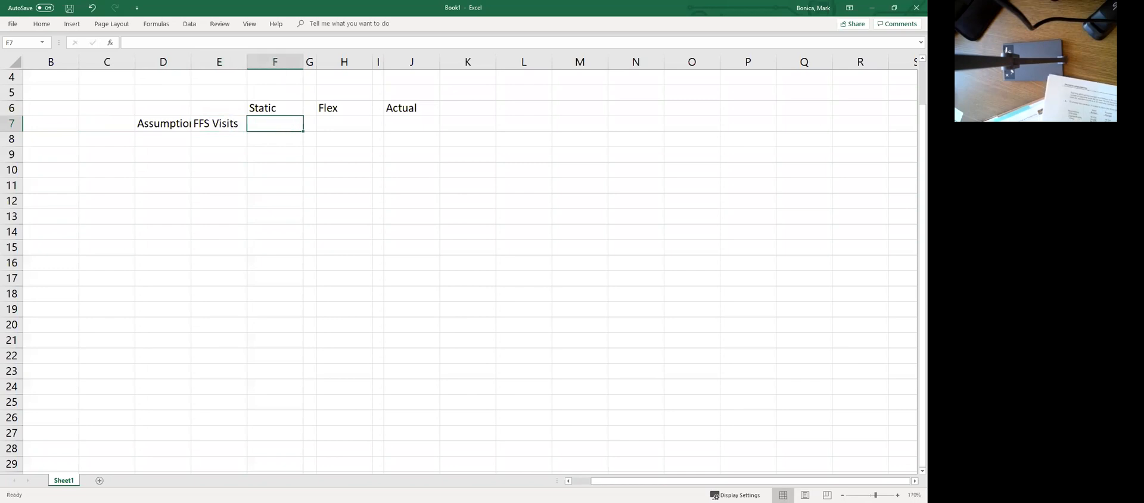
type("36000")
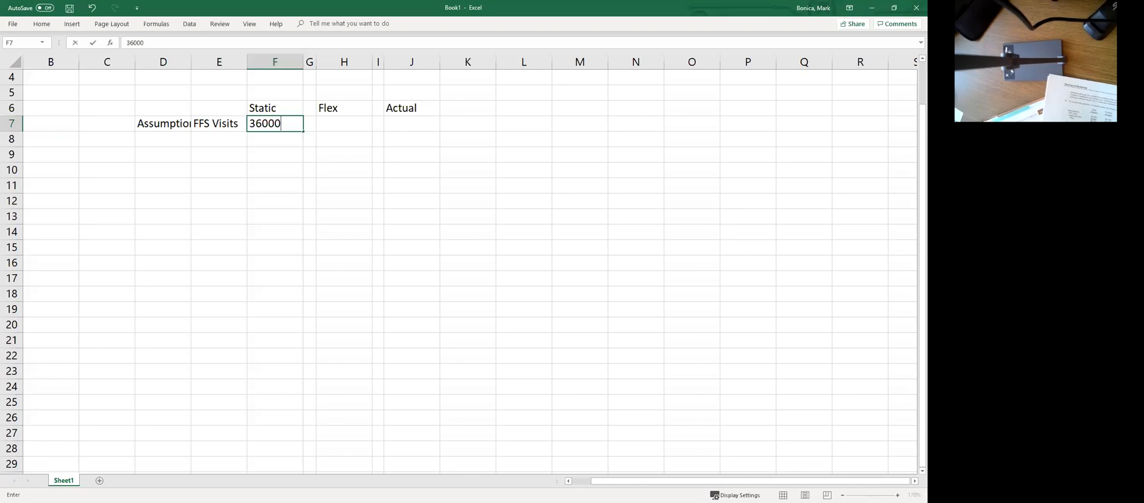
key("Return")
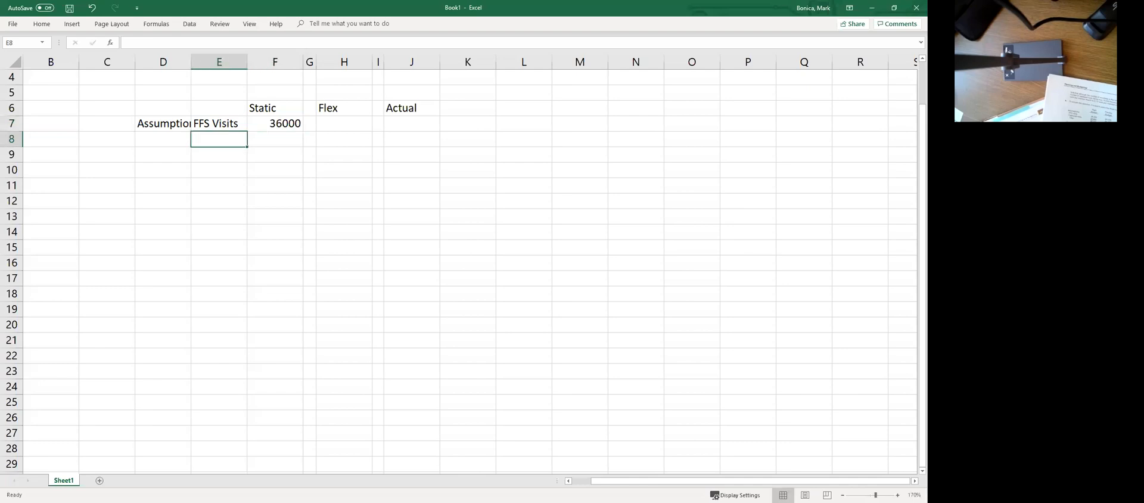
Step: Label cell E8 "Capitated Visits" and enter 54000 as its Static value in F8
type("Ca")
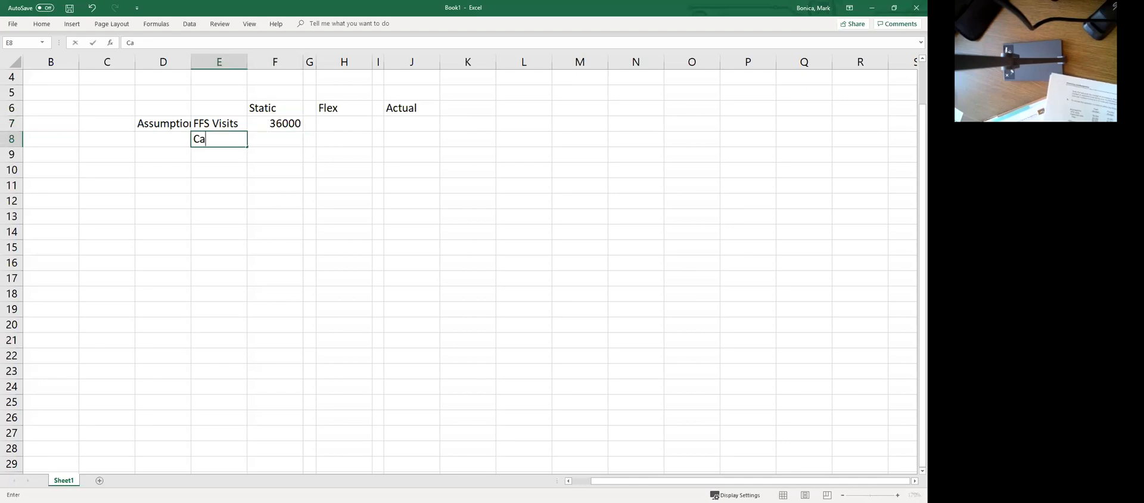
type("pitated Visits")
key("Tab")
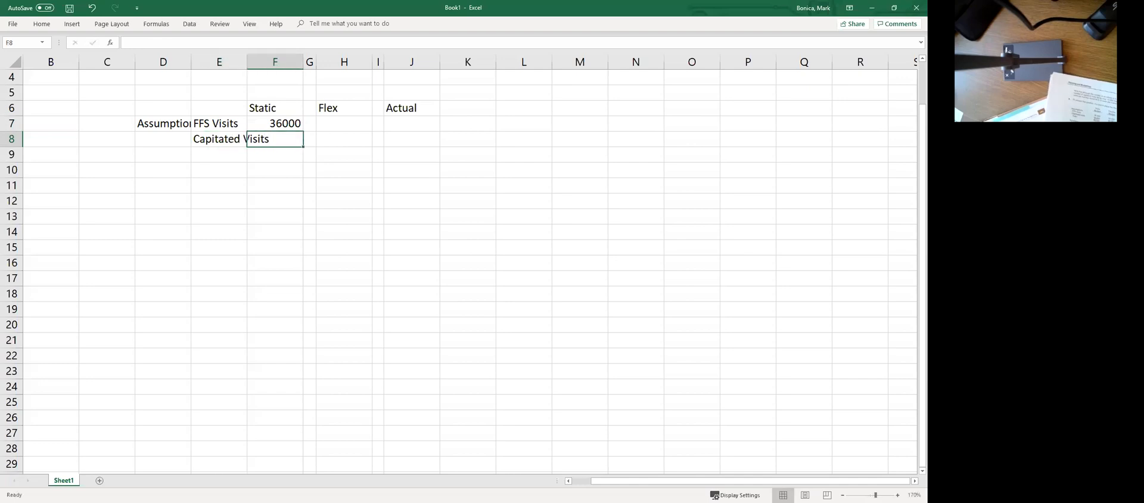
type("54000")
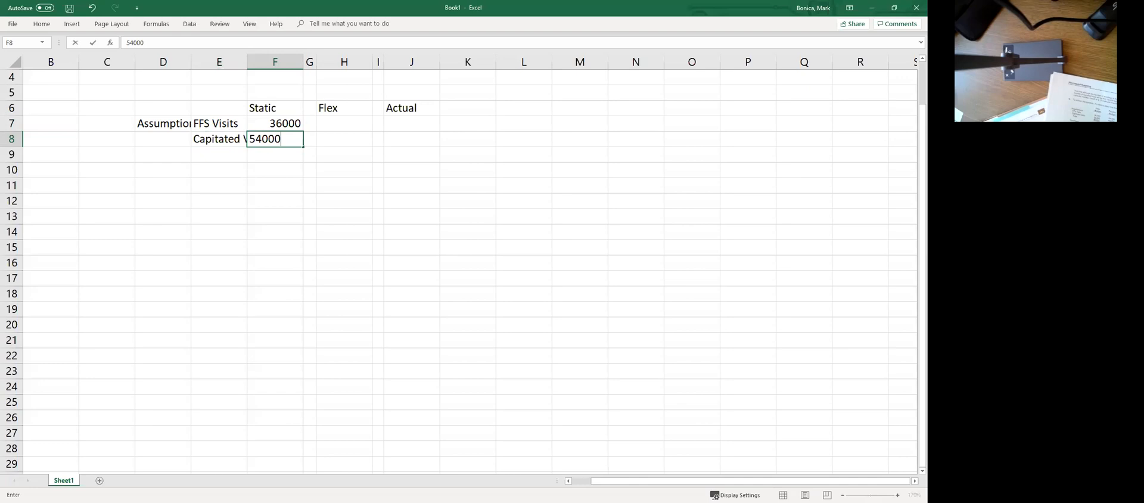
key("Return")
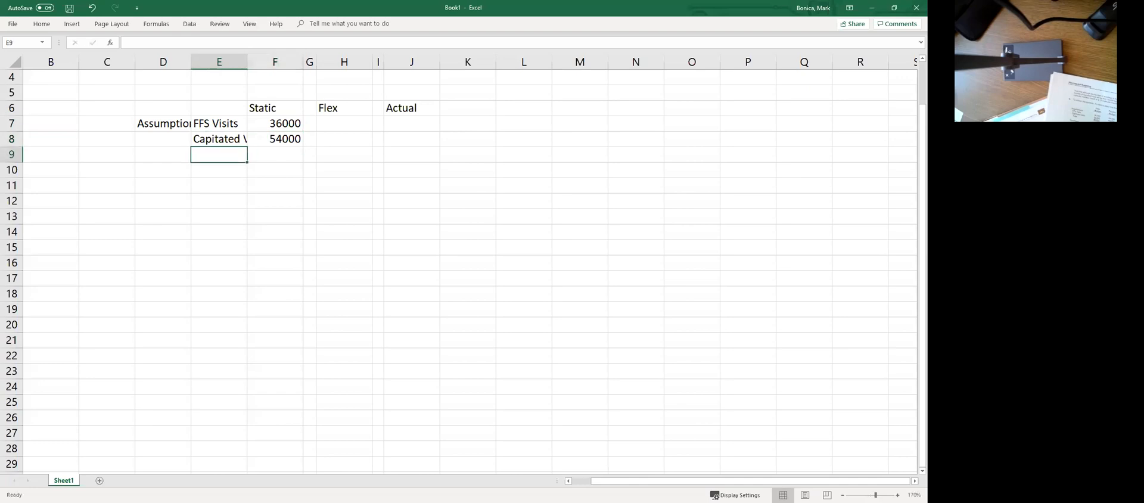
Step: Enter the label "Total Visits" in cell E9
type("Total V")
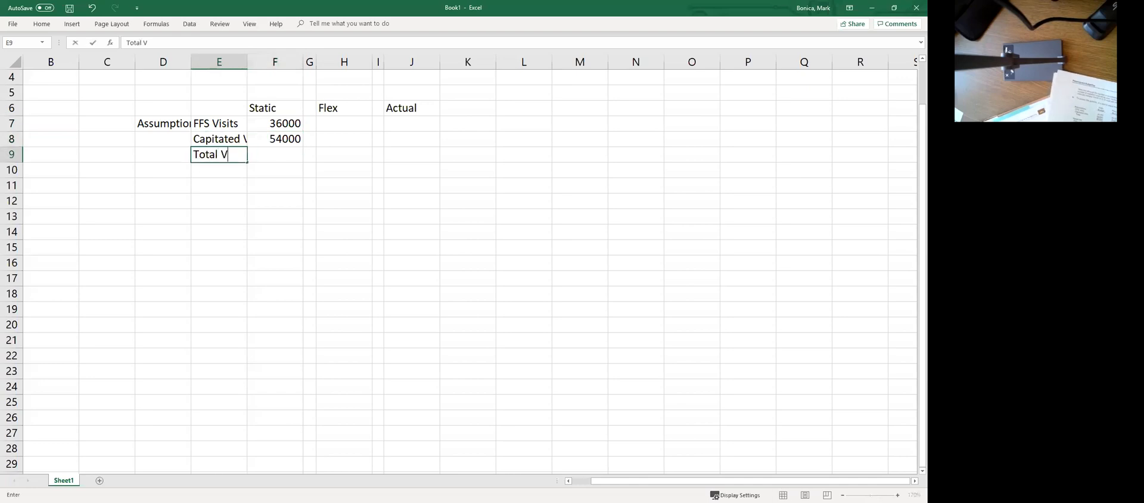
type("isits")
key("Tab")
Step: Try to total the Static visits in F9 with a plus formula starting from F7
type("=")
key("Up")
key("Up")
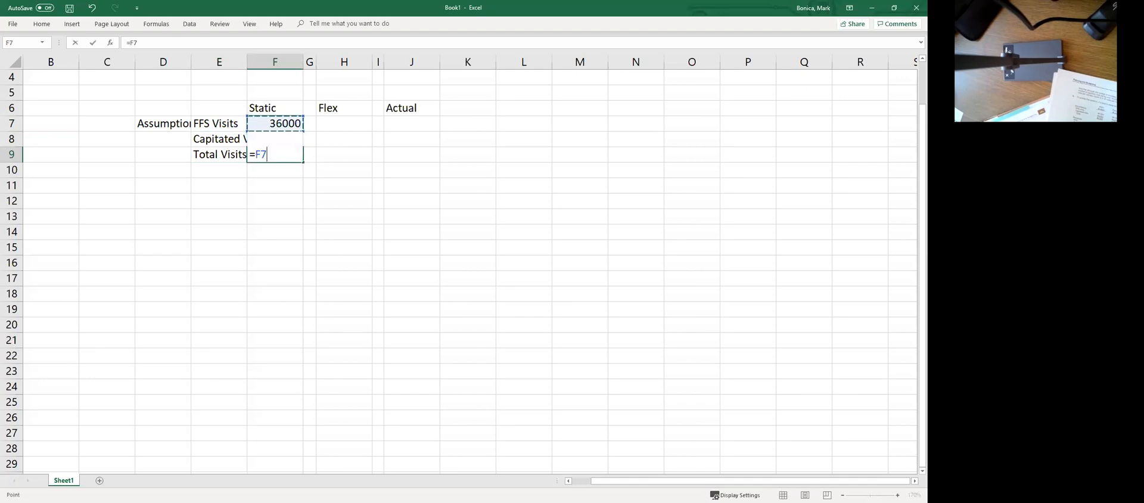
type("+")
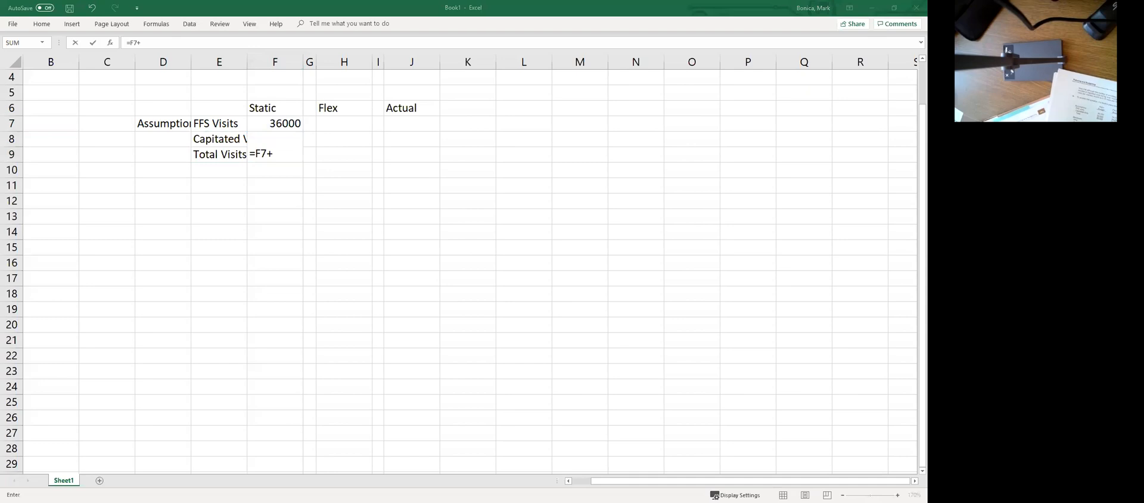
key("F2")
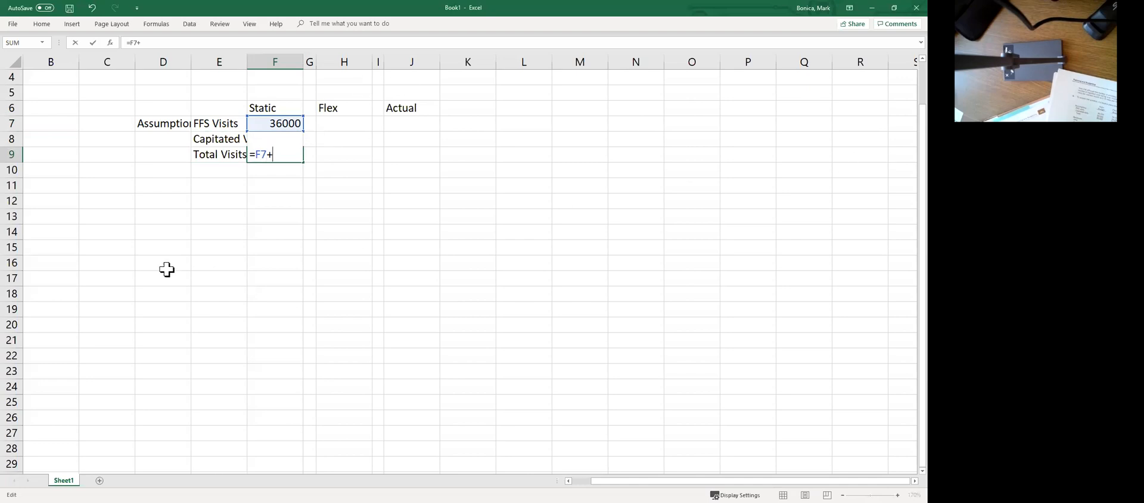
left_click(266, 138)
key("Return")
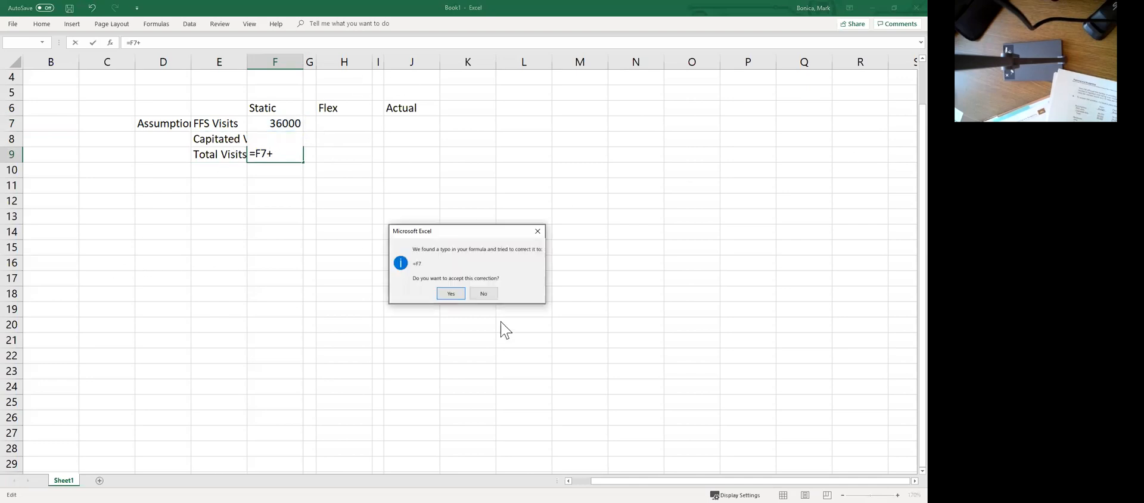
left_click(456, 295)
Step: Total the Static visits in F9 with a SUM formula over F7:F8
left_click(296, 155)
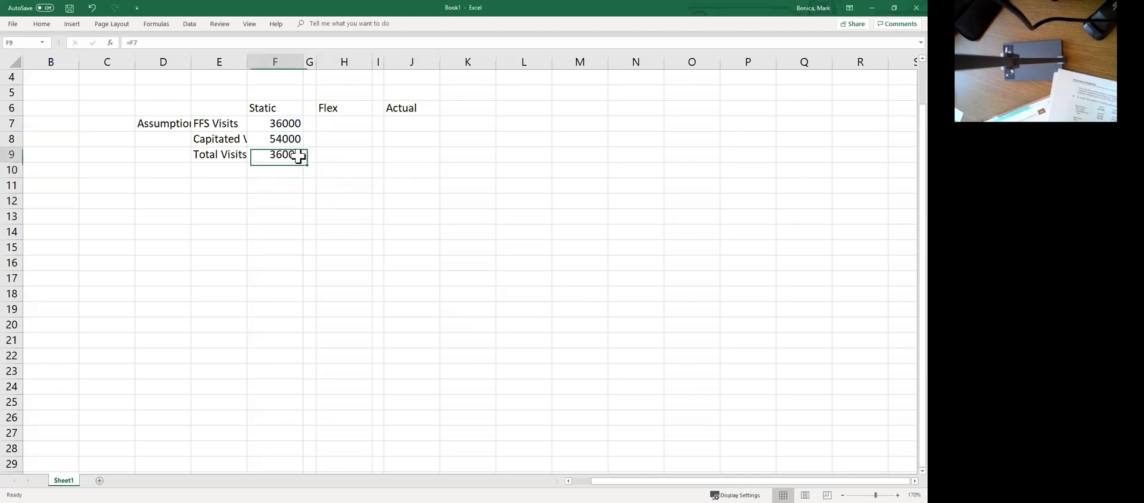
type("=F7")
key("BackSpace")
key("BackSpace")
type("sum(")
key("Up")
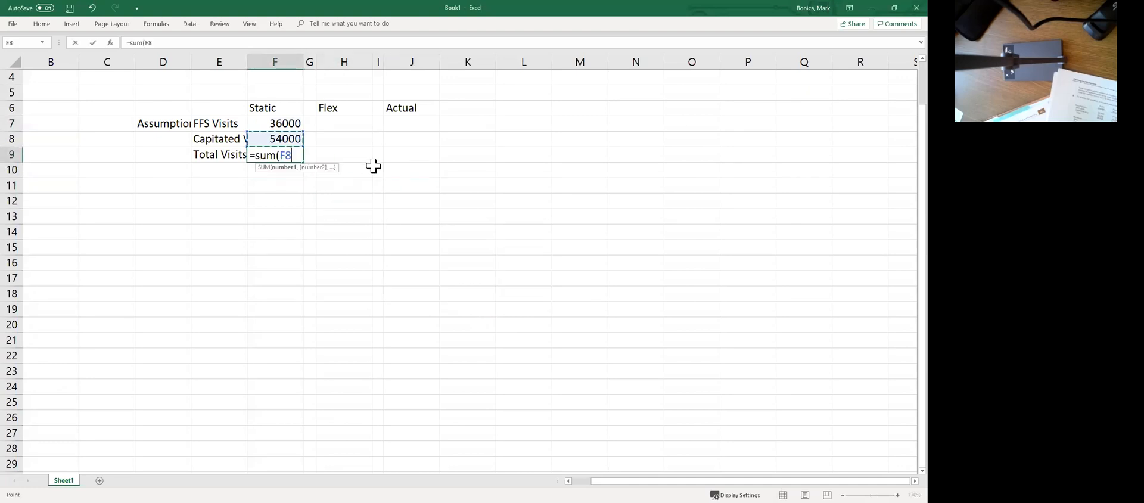
key("shift+Up")
key("Return")
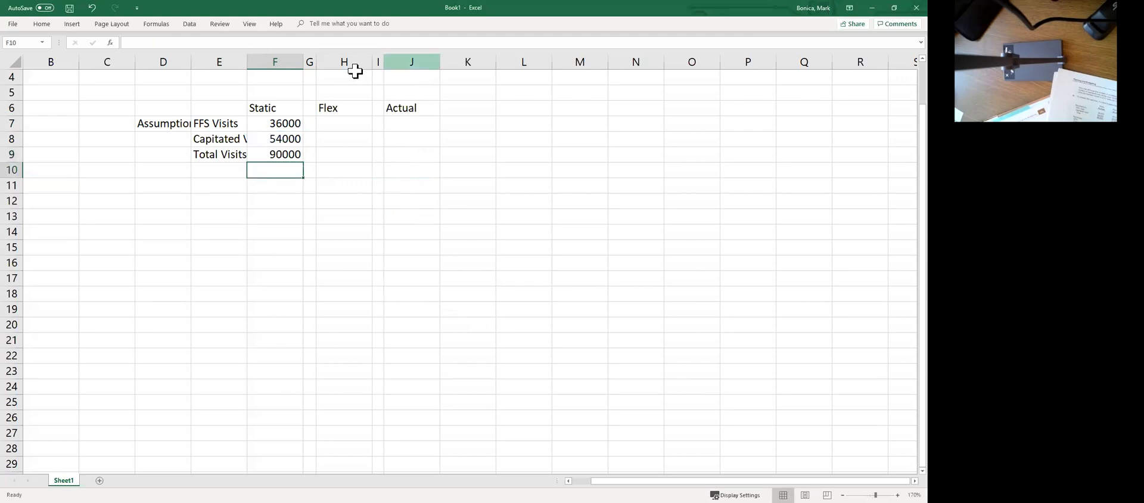
Step: Autofit the widths of columns E and D to their labels
double_click(246, 61)
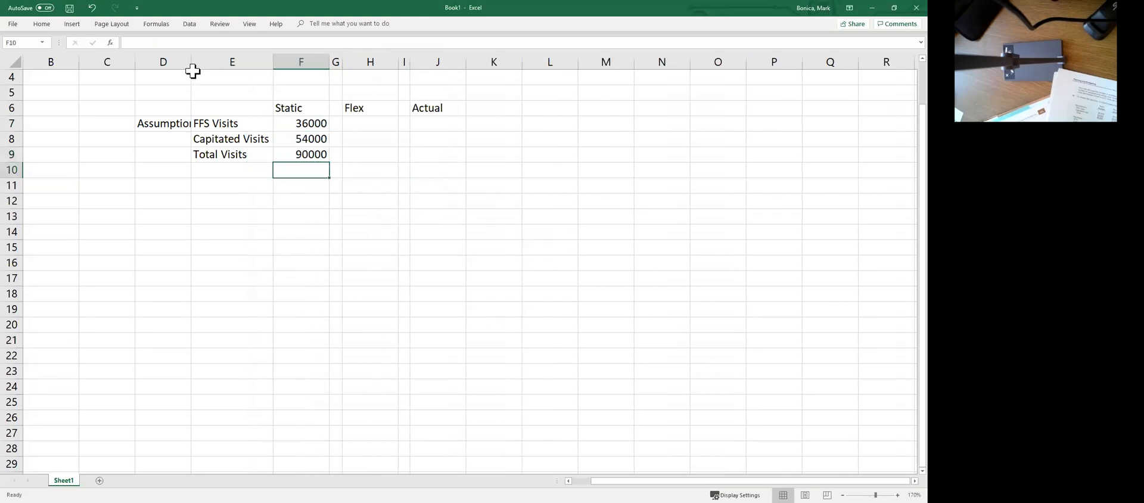
double_click(191, 62)
left_click(269, 292)
left_click(262, 169)
left_click(261, 189)
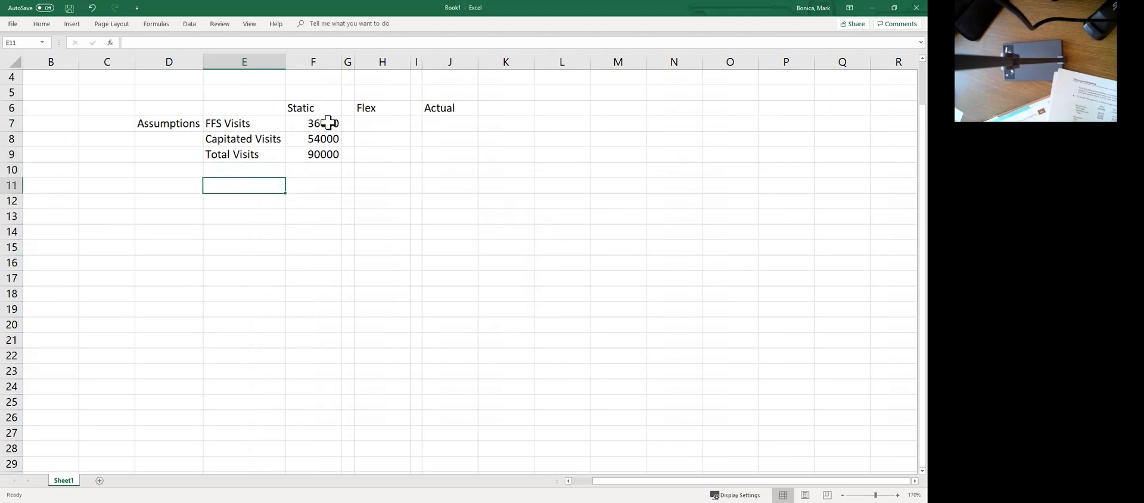
Step: Fill the Actual column with 34000 FFS visits in J7 and 43200 capitated visits in J8
left_click(329, 155)
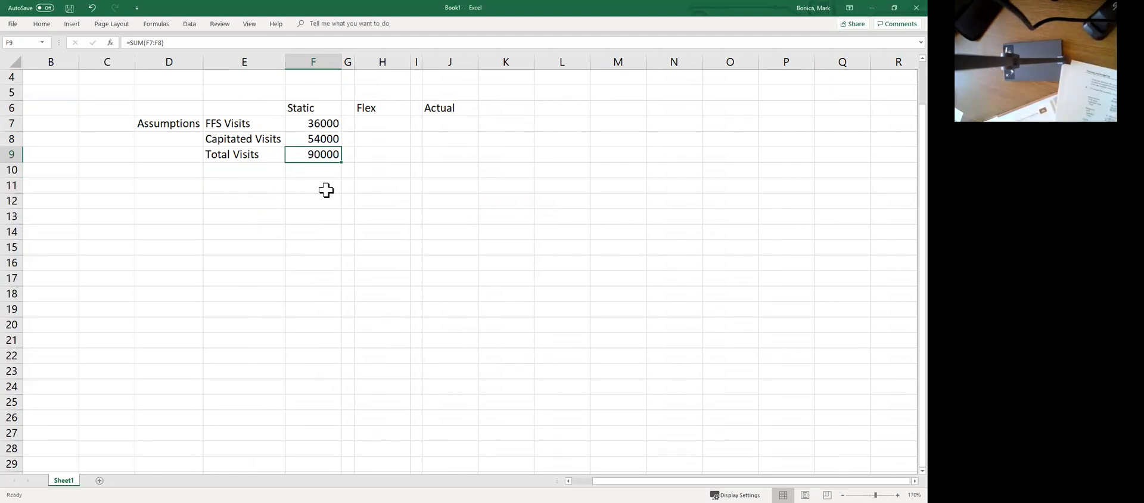
key("Up")
key("Up")
key("Right")
key("Right")
key("Right")
key("Right")
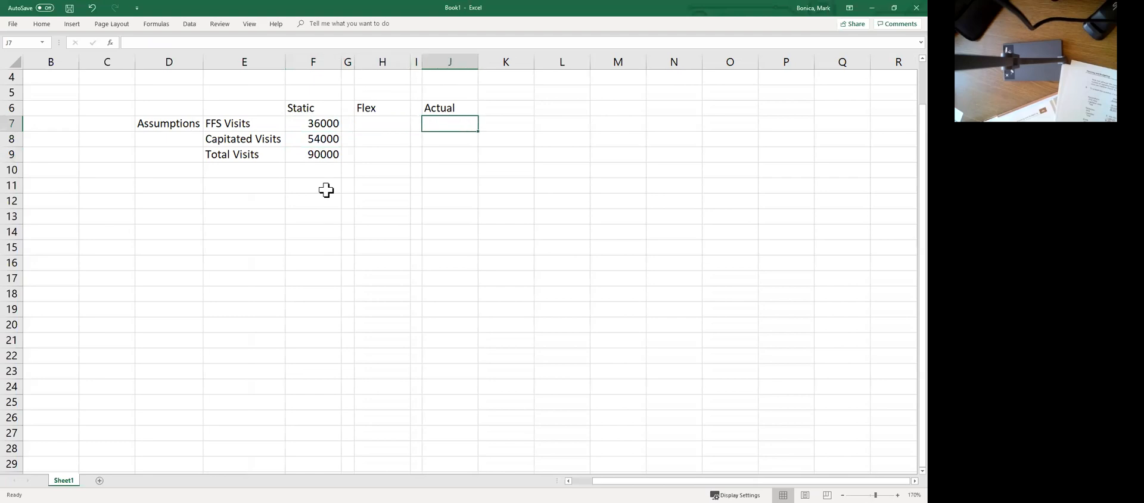
type("34000")
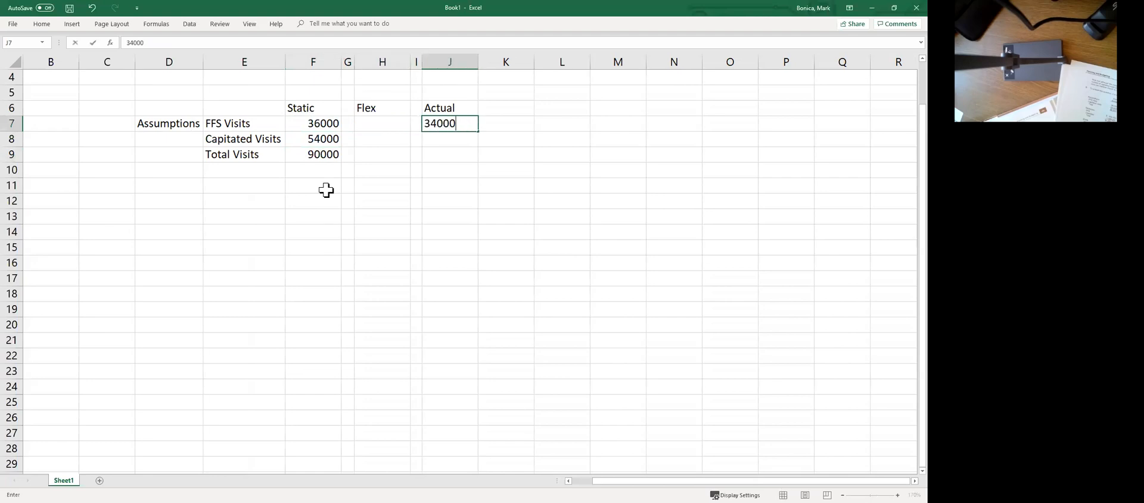
key("Return")
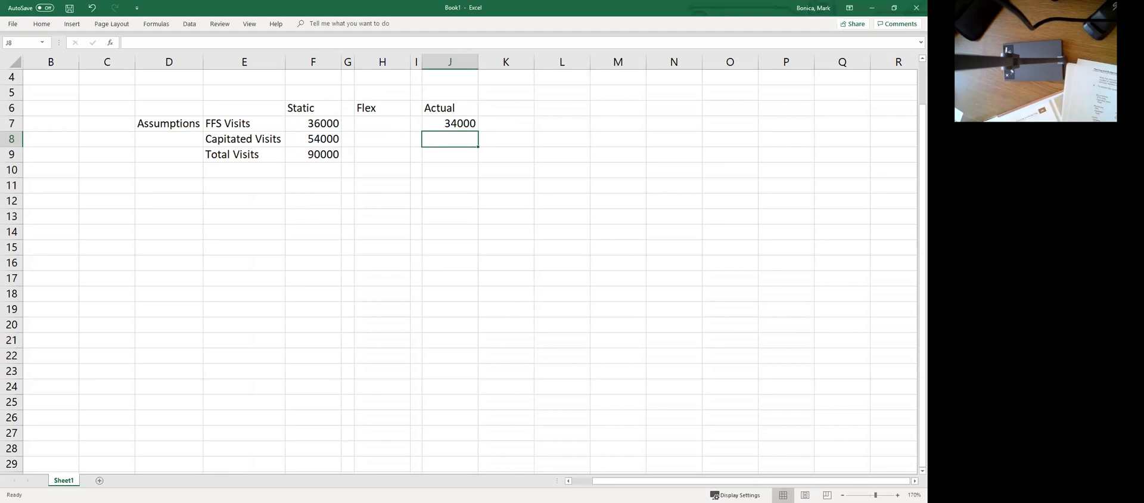
type("43200")
key("Return")
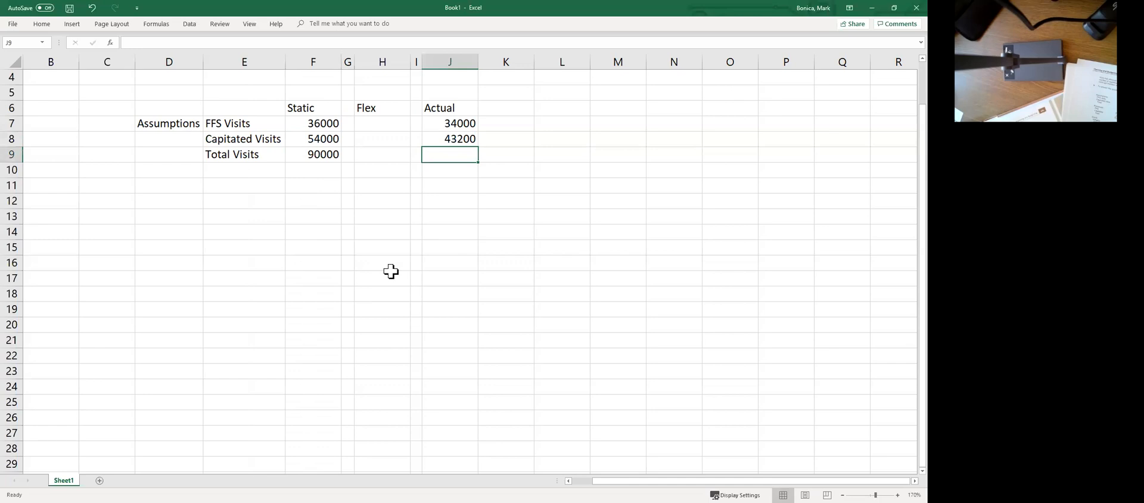
Step: Total the Actual visits in J9 with a SUM formula over J7:J8
type("=")
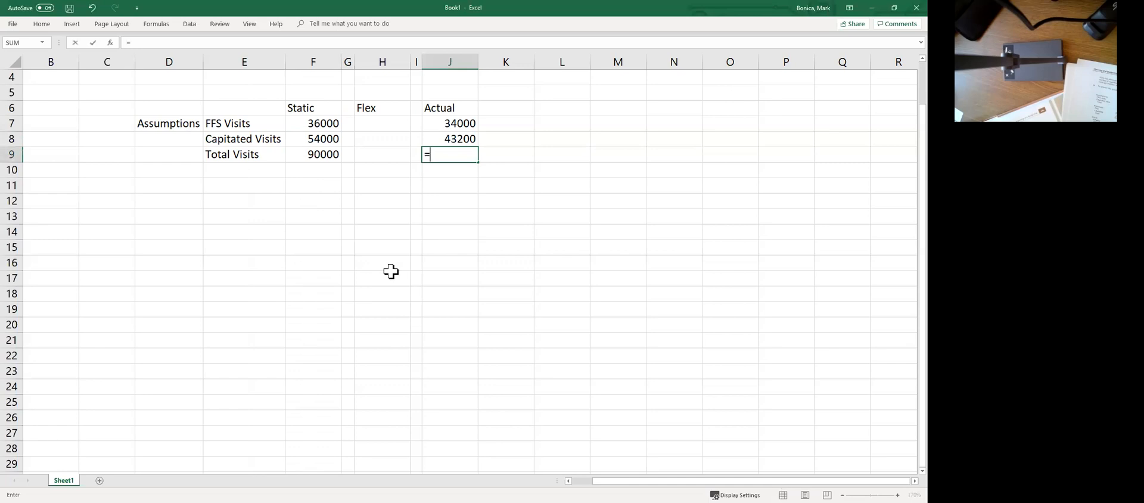
type("sum(")
key("Up")
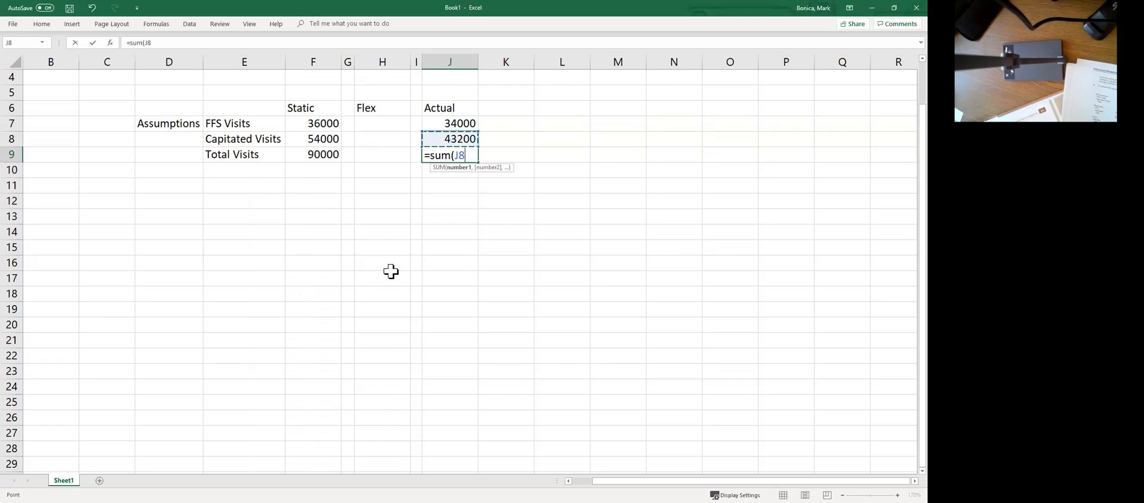
key("shift+Up")
key("Return")
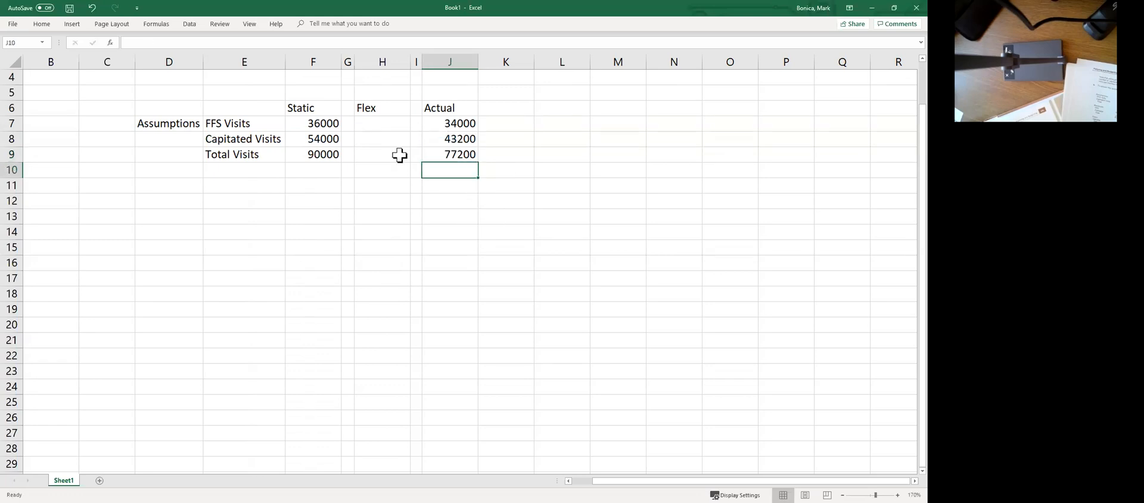
Step: Apply the comma number style to the visit figures in F7:J9
left_click_drag(322, 124, 457, 151)
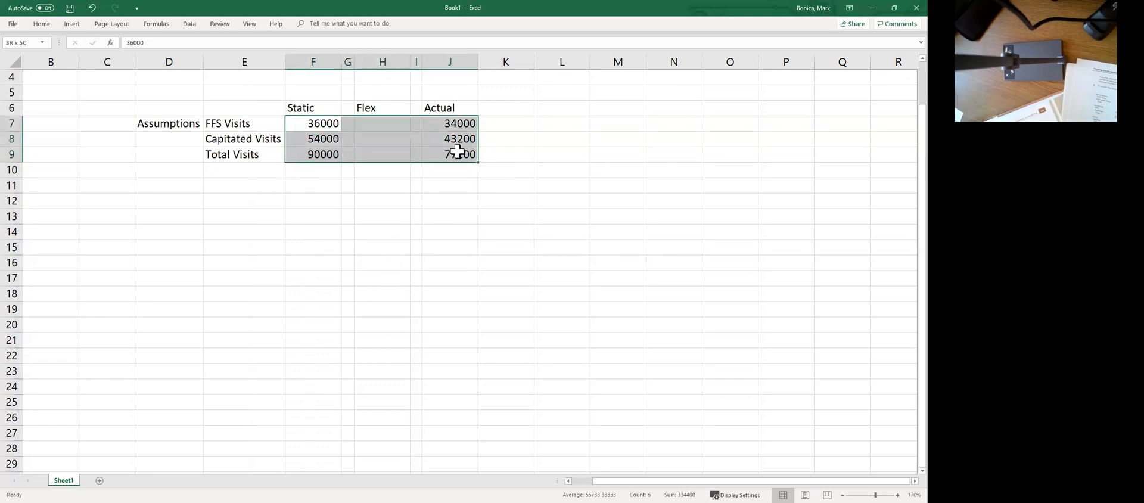
right_click(460, 152)
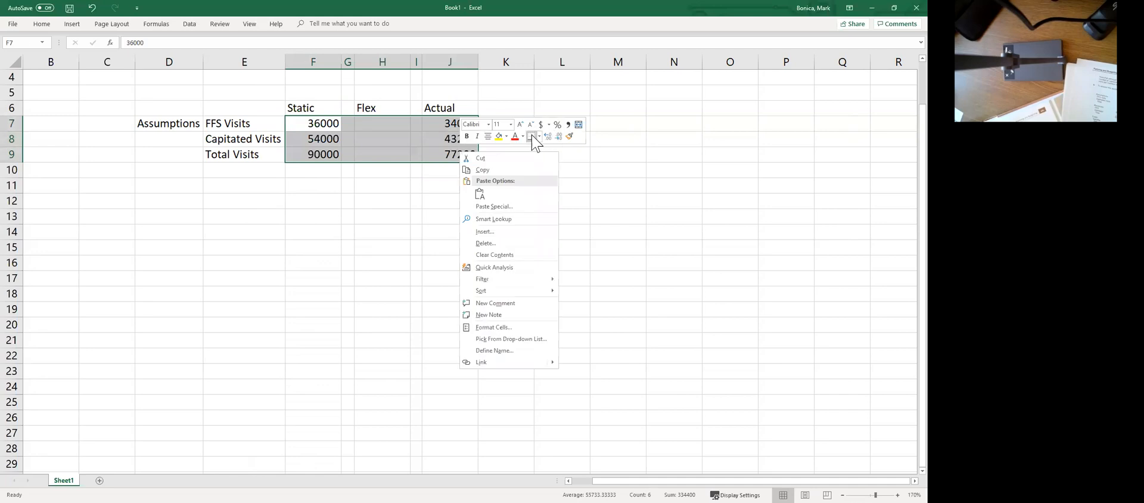
left_click(568, 124)
left_click(552, 294)
left_click(337, 134)
left_click(337, 124)
Step: Copy the Actual visits in J7:J9 and paste them as formulas into the Flex column from H7
left_click(467, 124)
left_click_drag(464, 139, 464, 153)
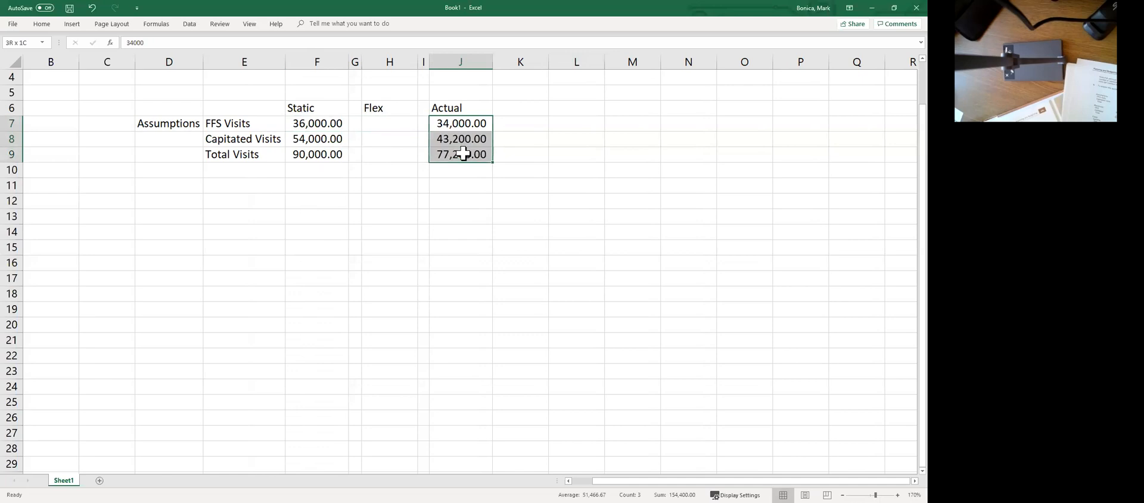
key("ctrl+c")
left_click(378, 123)
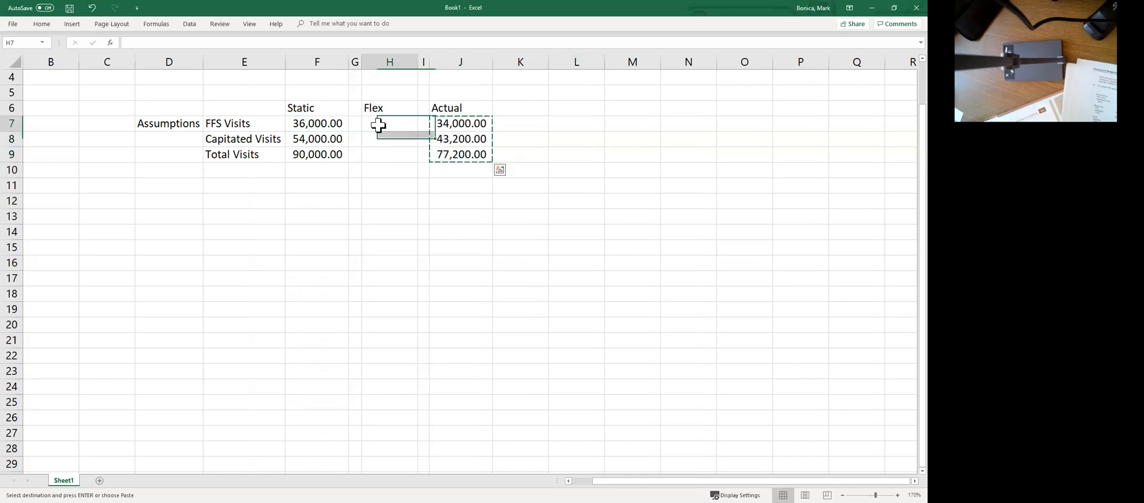
right_click(380, 125)
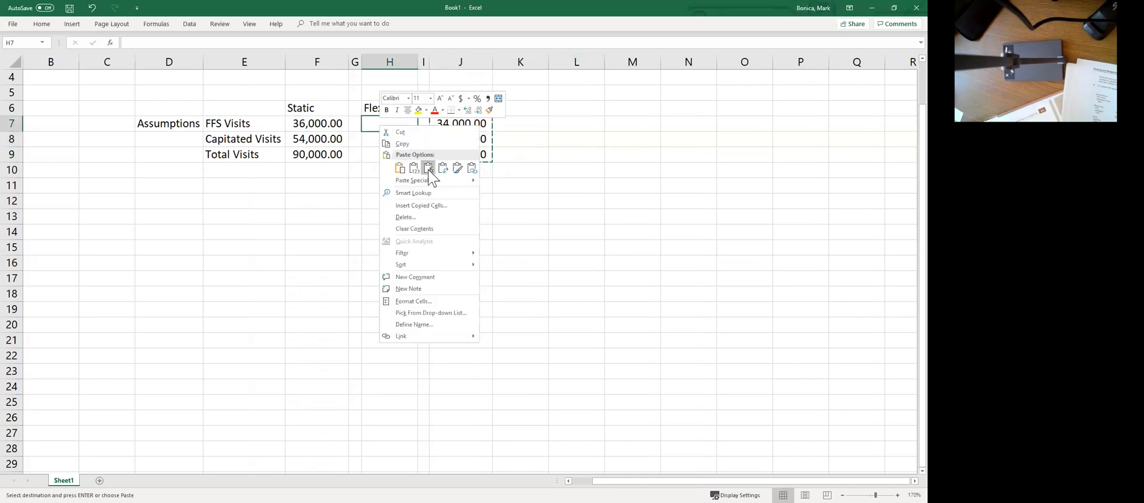
left_click(428, 169)
Step: Autofit the width of the Flex column H to its numbers and clear the copy selection
left_click(424, 216)
double_click(417, 64)
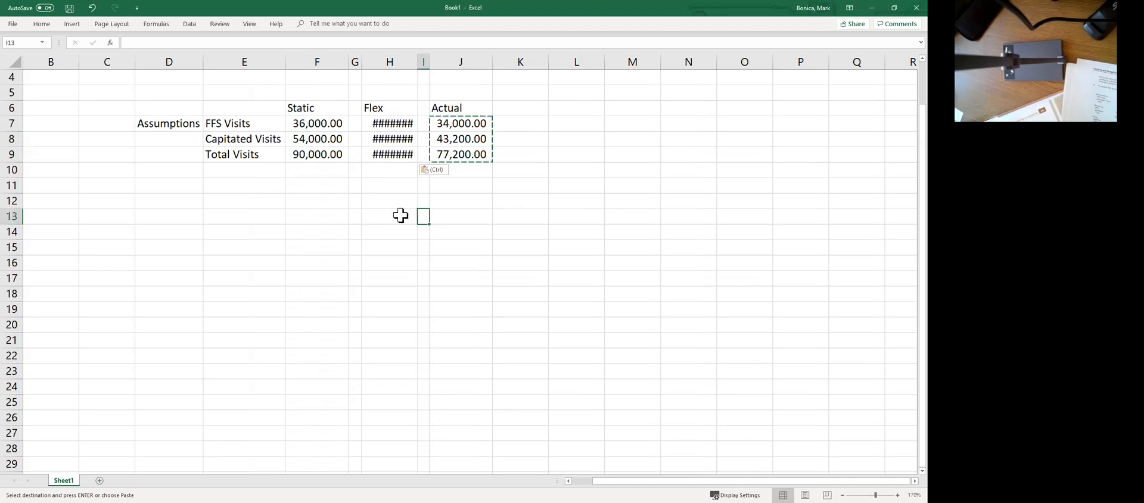
left_click(400, 217)
left_click(401, 174)
key("Escape")
key("Down")
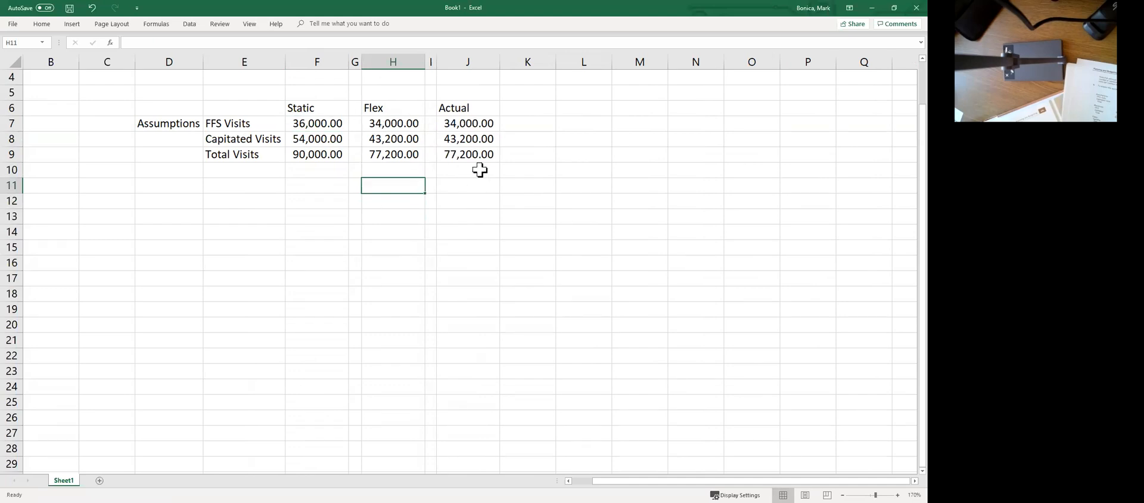
Step: Label a revenue section with Rev in D11 and the rows FFS, Cap and Total Rev in E11:E13
left_click(244, 187)
scroll(514, 251, "up", 1)
scroll(483, 243, "down", 2)
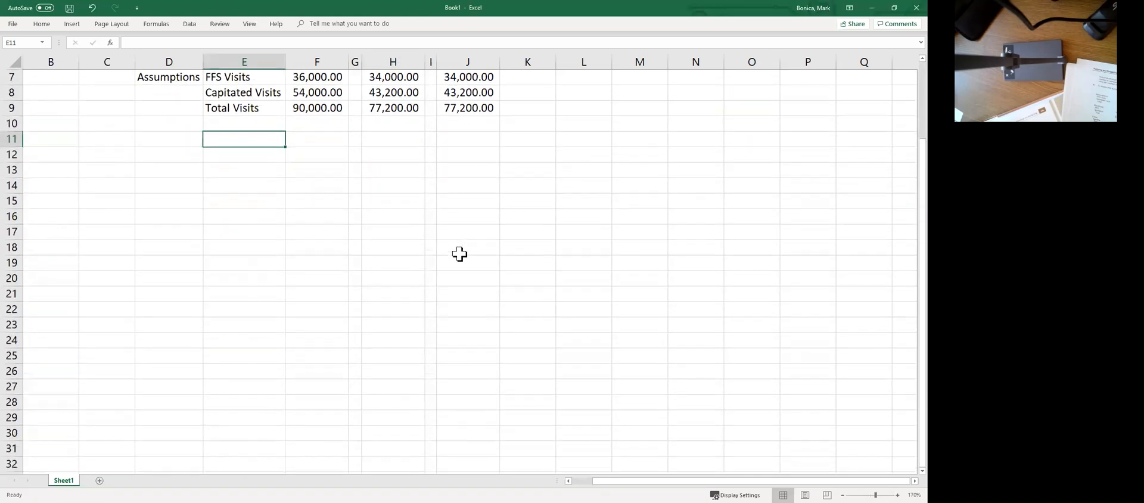
scroll(460, 253, "up", 1)
scroll(847, 449, "down", 1)
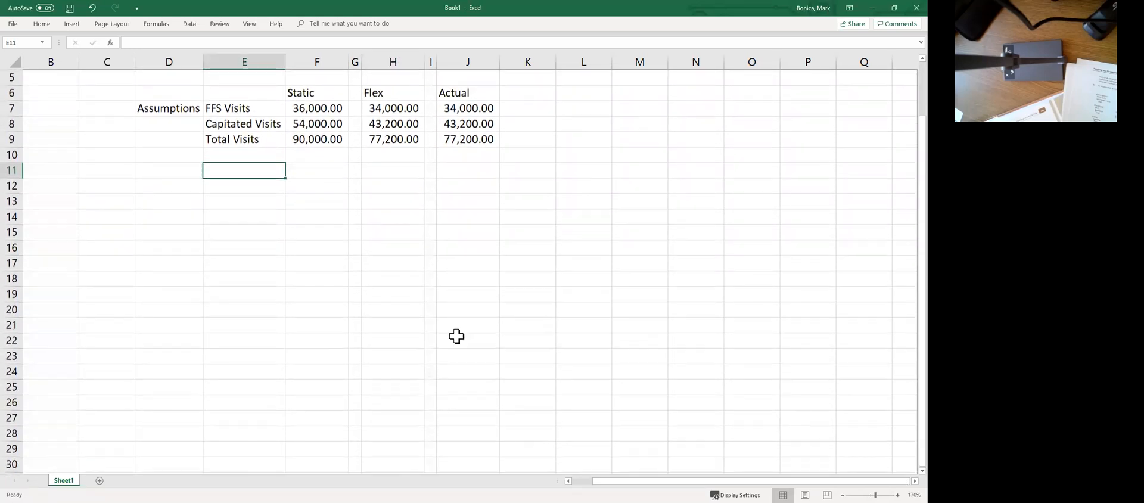
left_click(181, 171)
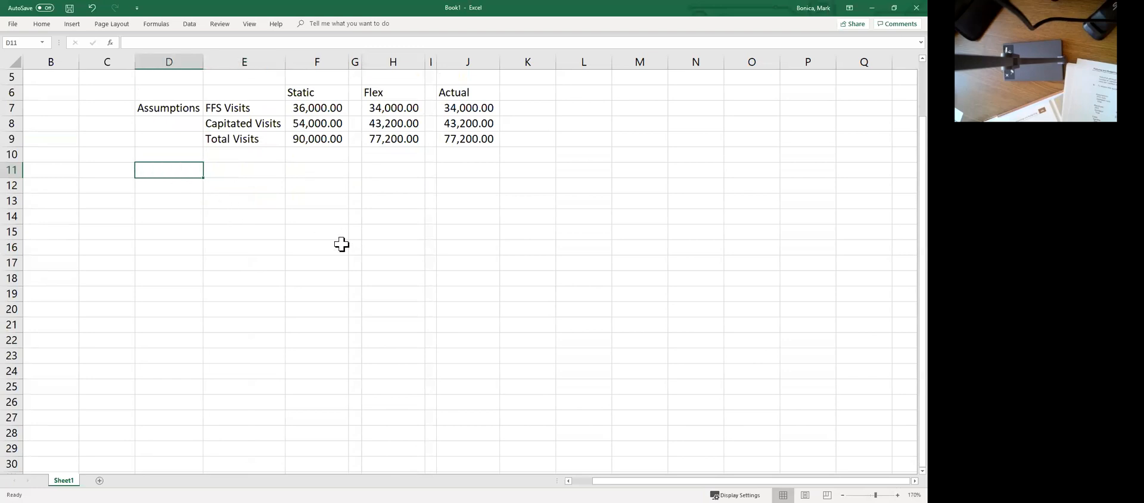
type("Rev")
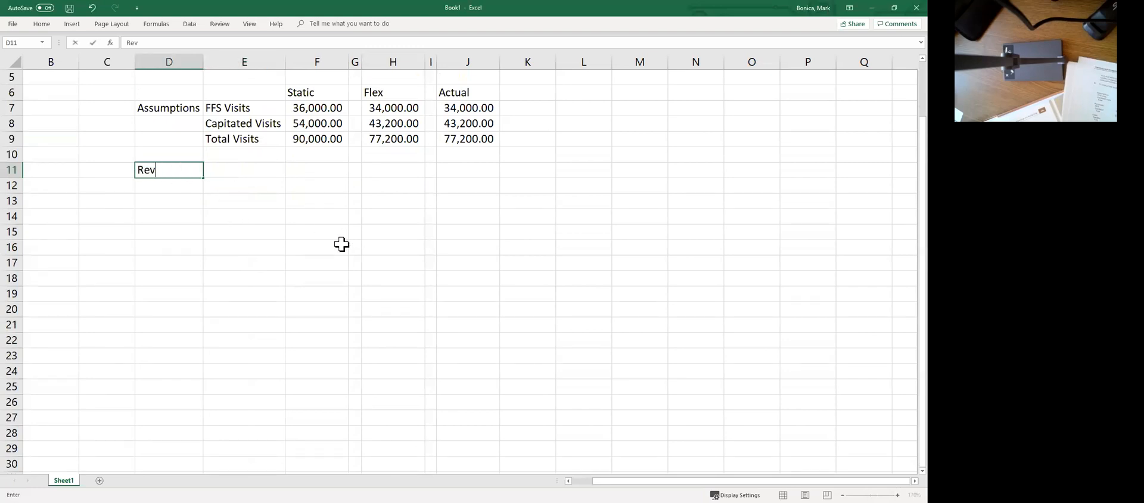
key("Tab")
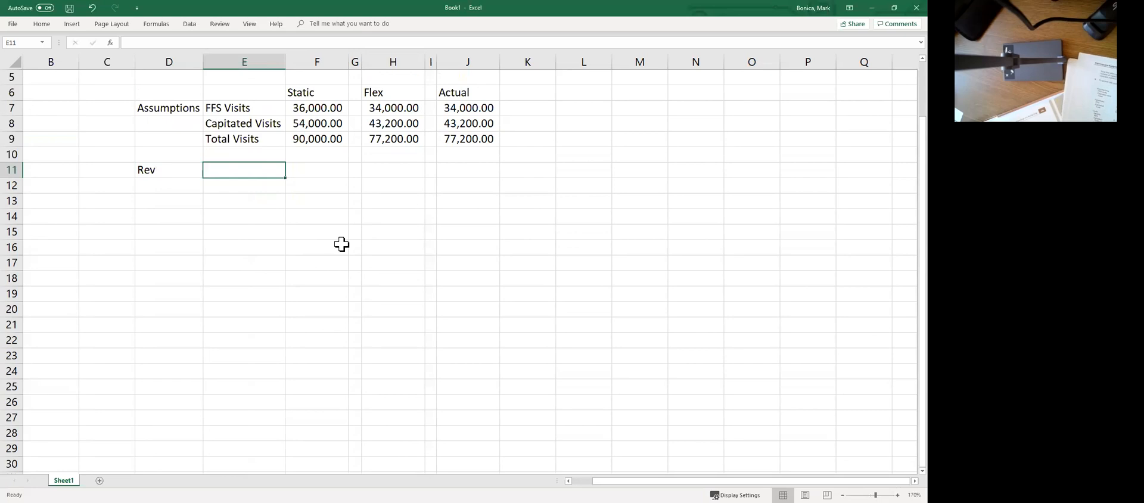
type("FFS")
key("Return")
type("Cap")
key("Return")
type("Total")
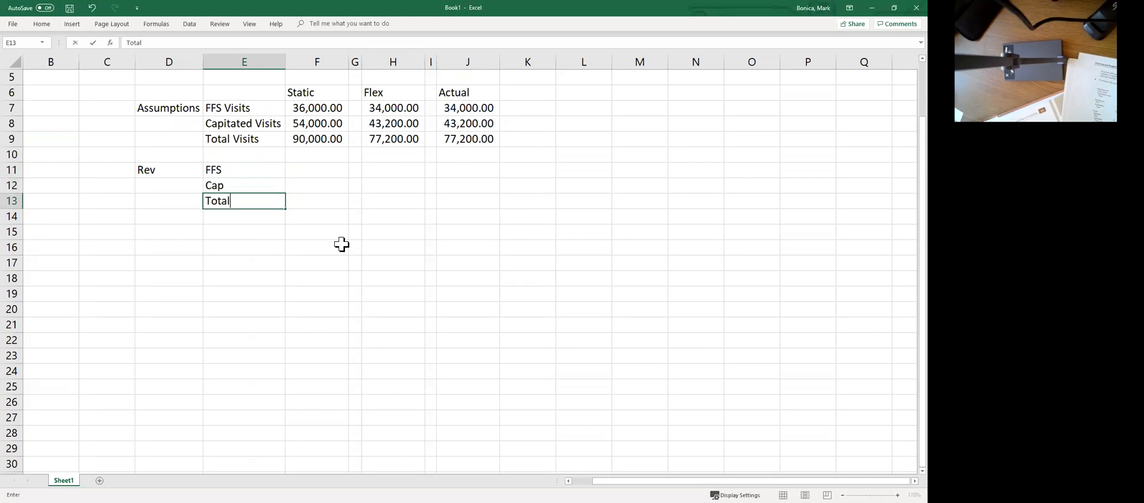
type(" Rev")
key("Tab")
Step: Calculate the Static FFS revenue in F11 as 25 times the FFS visits with =25*F7
key("Up")
key("Up")
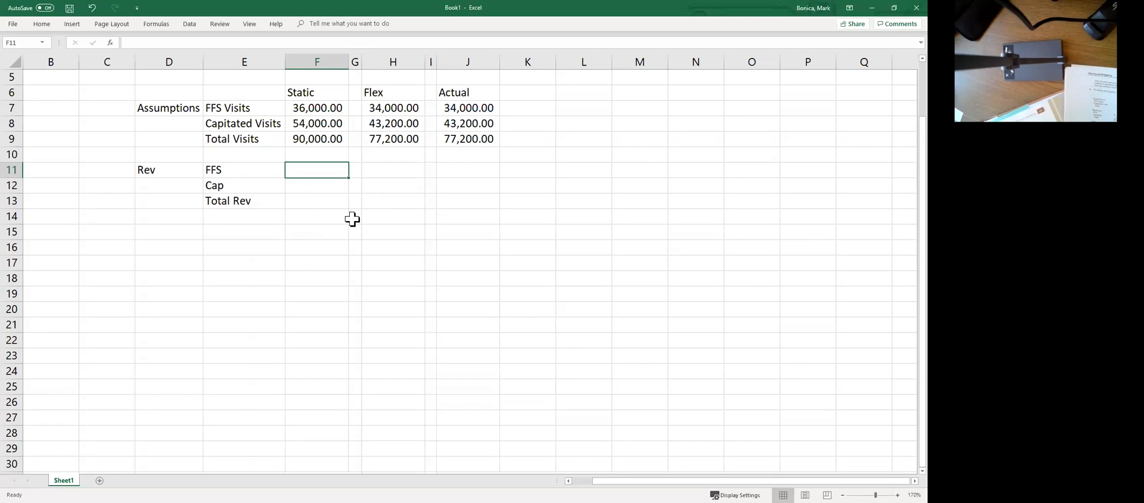
type("25")
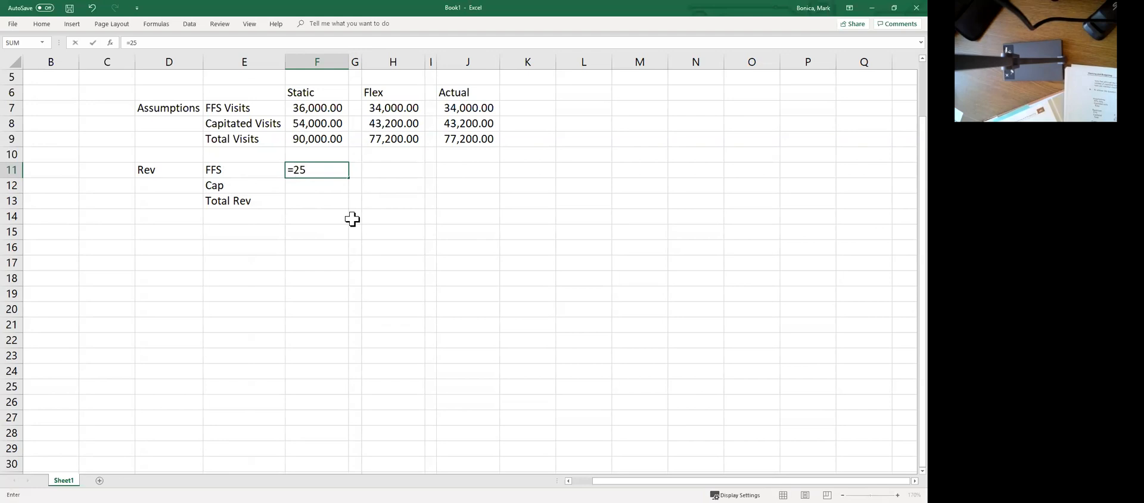
type("*")
left_click(324, 109)
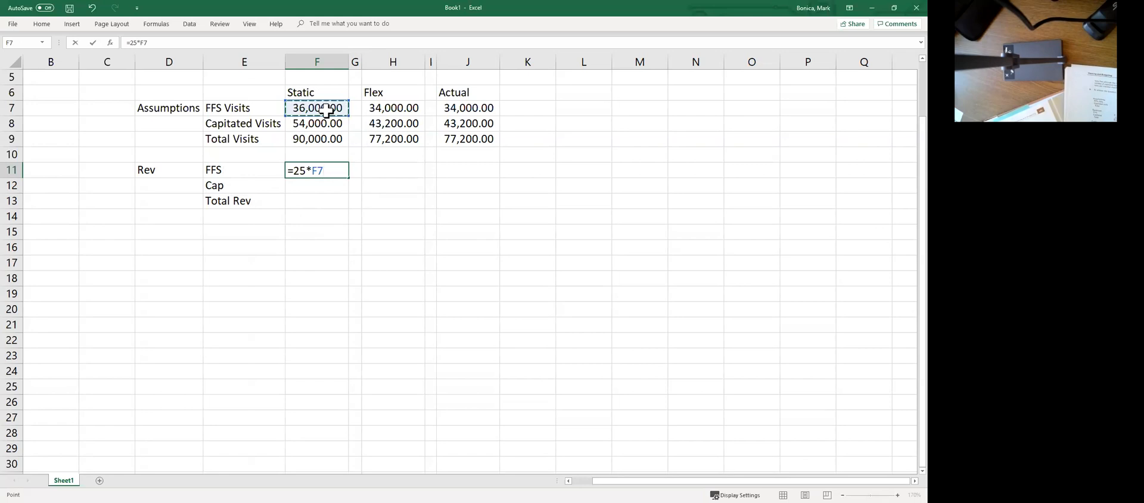
key("Return")
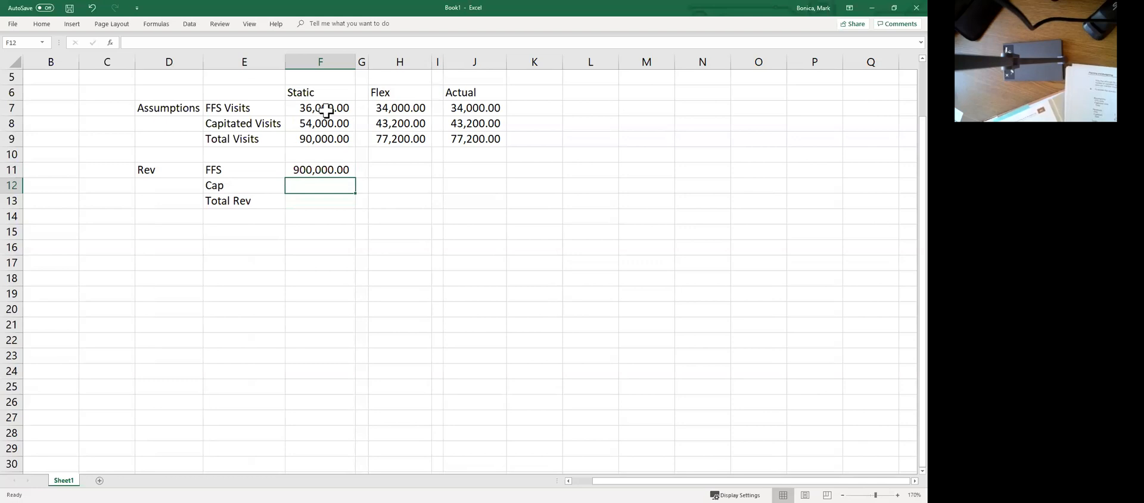
Step: Calculate the Static capitated revenue in F12 with the formula =30000*3*12
type("=")
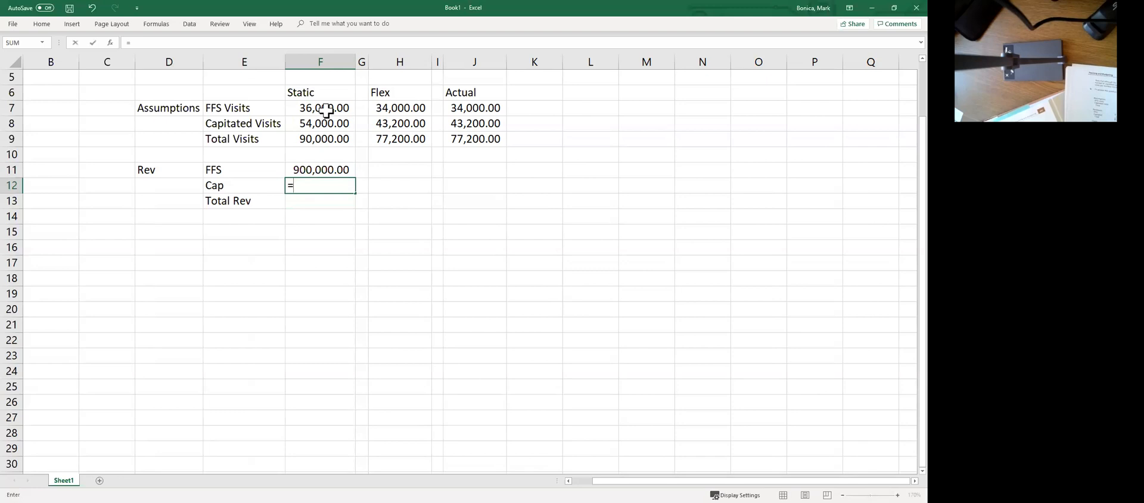
type("30000*3*12")
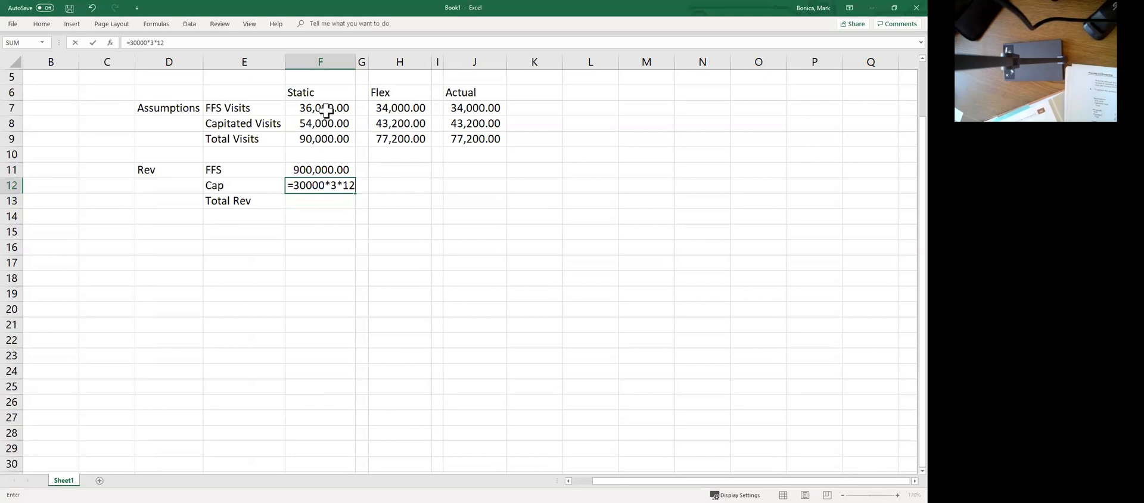
key("Return")
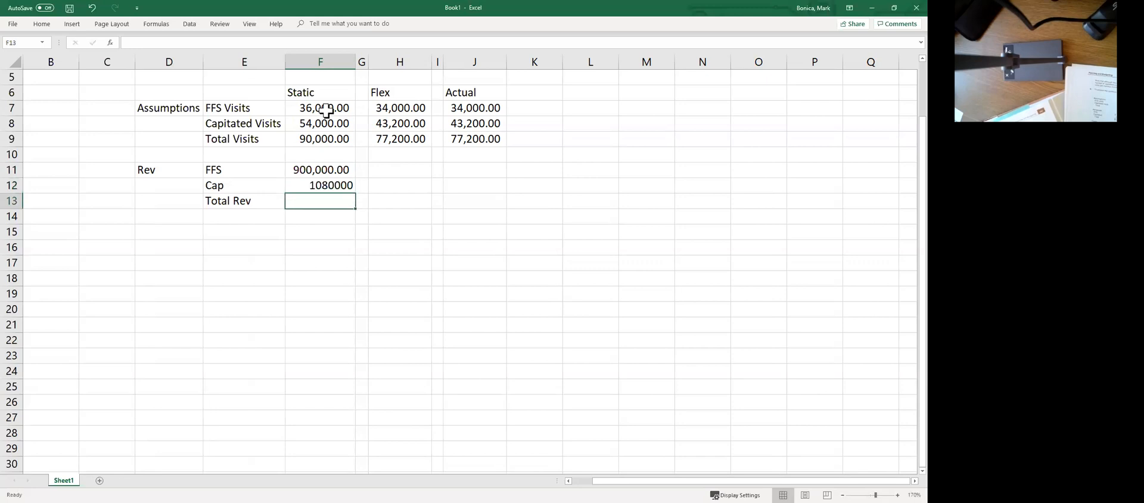
key("Up")
key("Down")
Step: Format columns F through J with the comma number style and no decimal places
left_click(336, 59)
left_click_drag(357, 56, 493, 100)
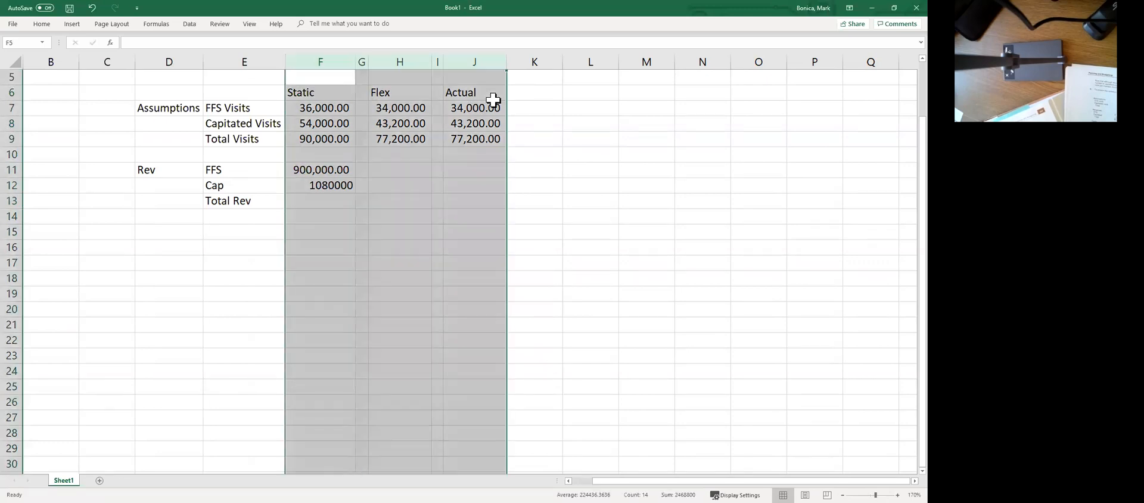
right_click(494, 100)
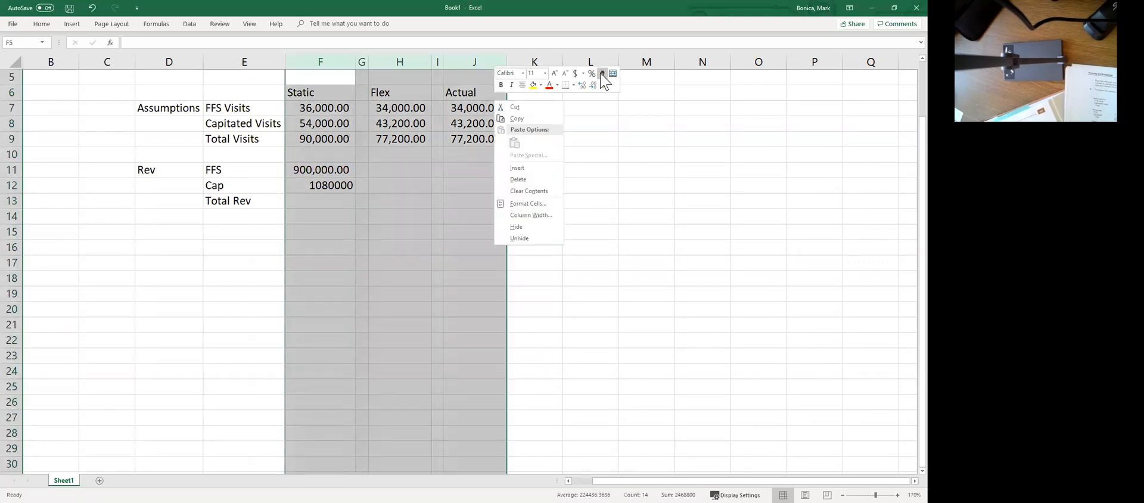
left_click(602, 74)
double_click(594, 85)
left_click(395, 220)
Step: Total the Static revenue in F13 with a SUM formula over F11:F12
left_click(334, 201)
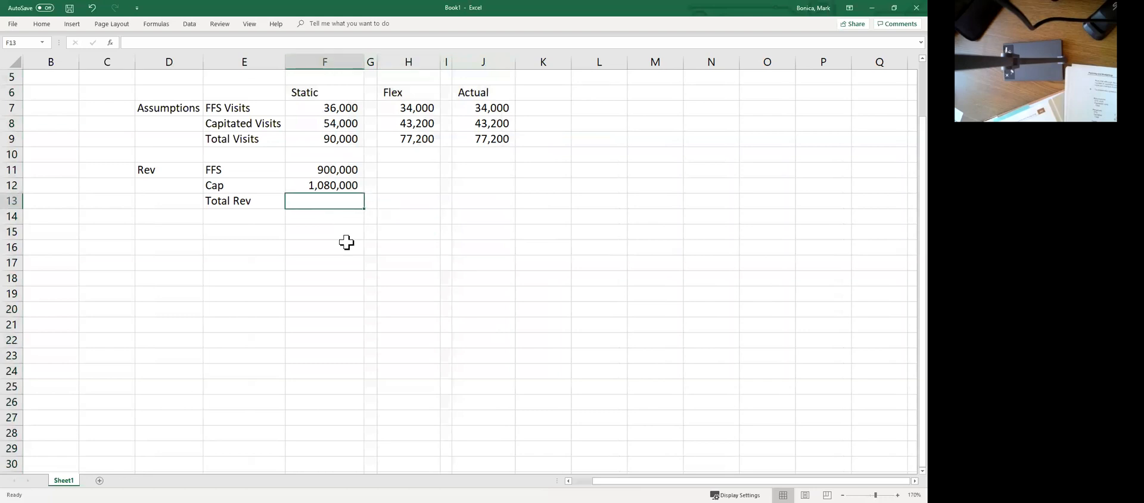
type("=")
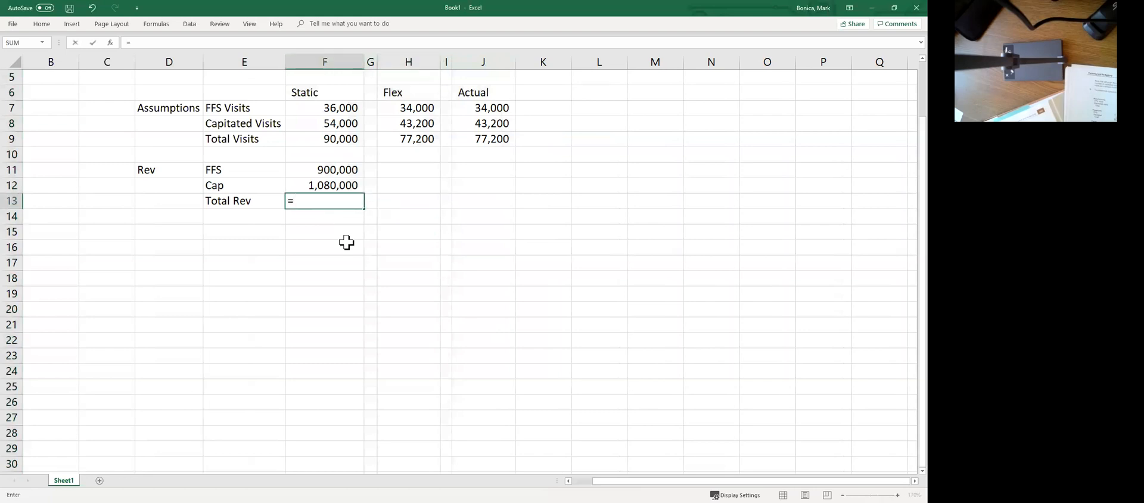
type("sum(")
key("Up")
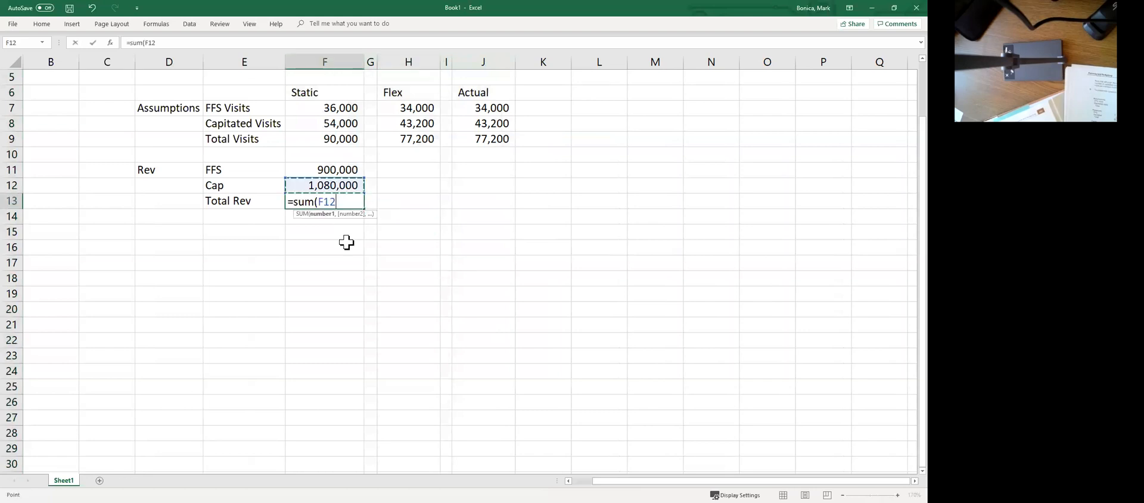
key("shift+Up")
key("Return")
Step: Start a cost section below the revenue rows by entering the heading Costs in D15
key("Up")
key("Up")
key("Up")
key("Down")
key("Down")
key("Down")
key("Down")
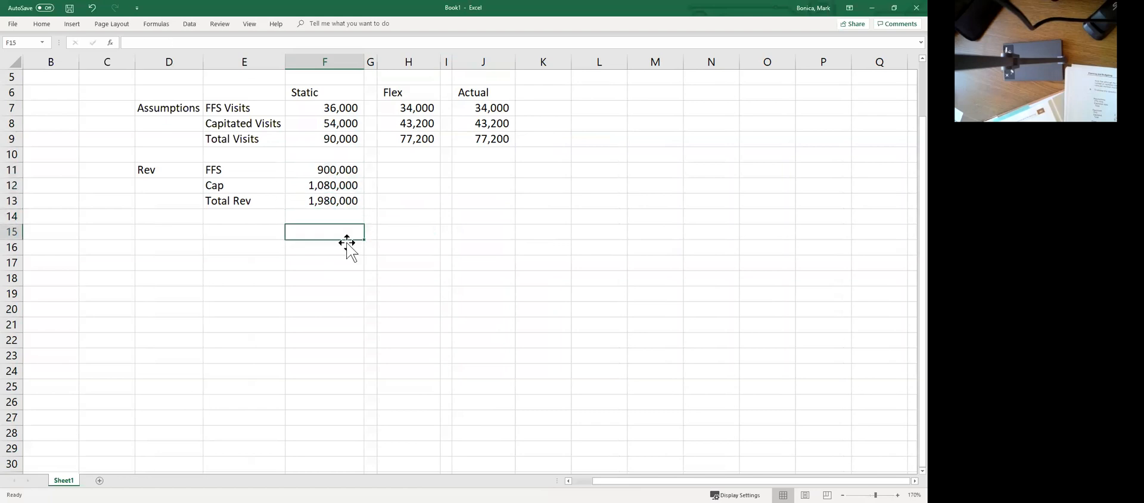
key("Left")
key("Left")
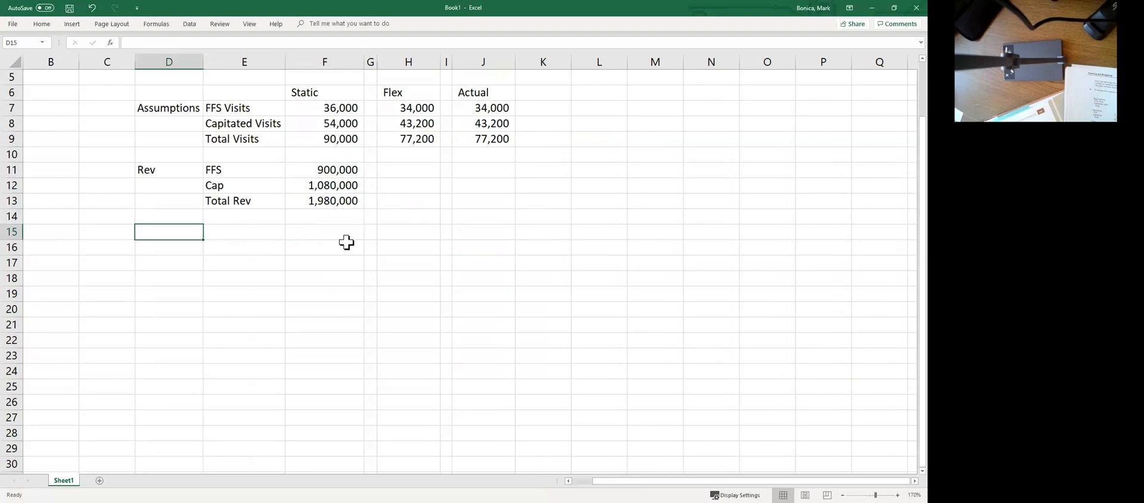
type("Costs")
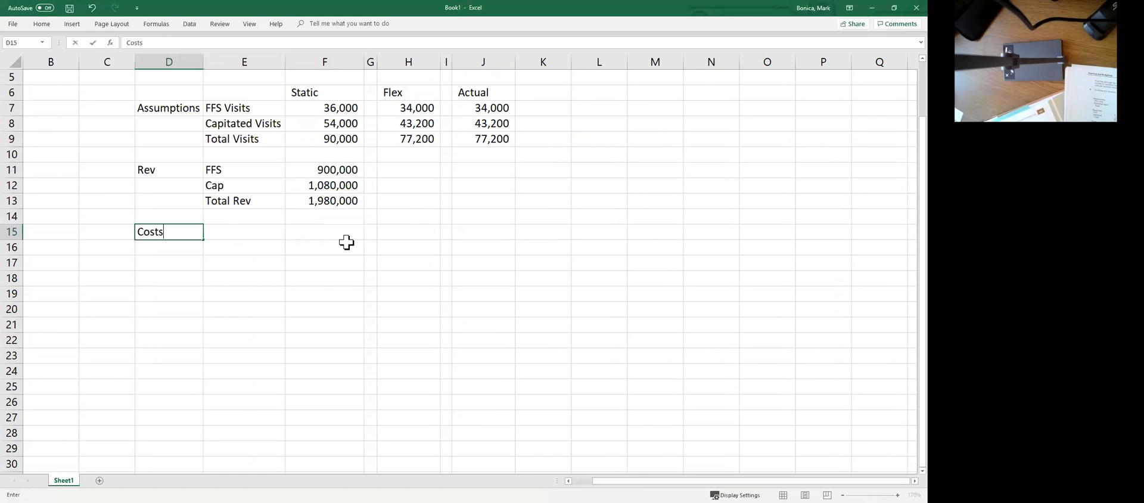
key("Tab")
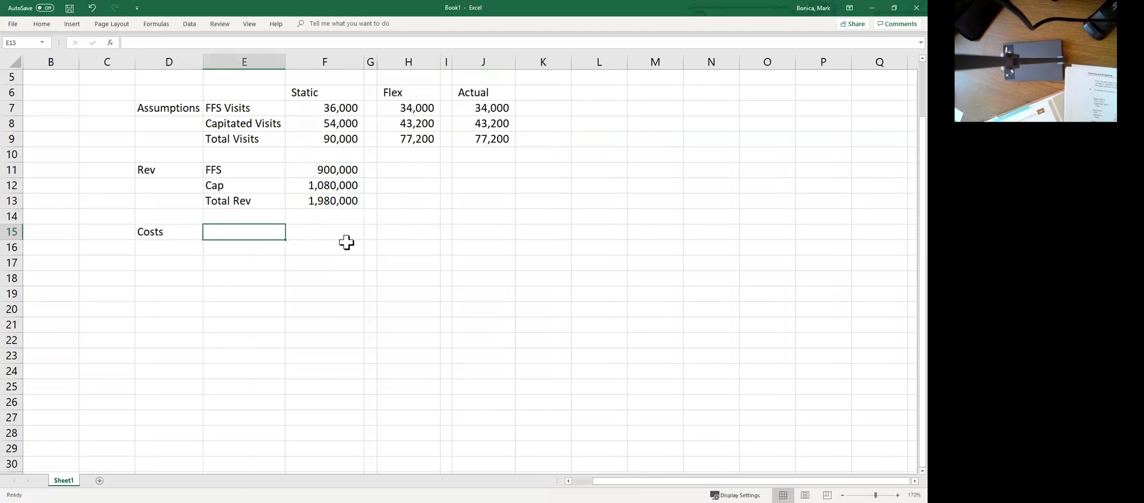
key("Left")
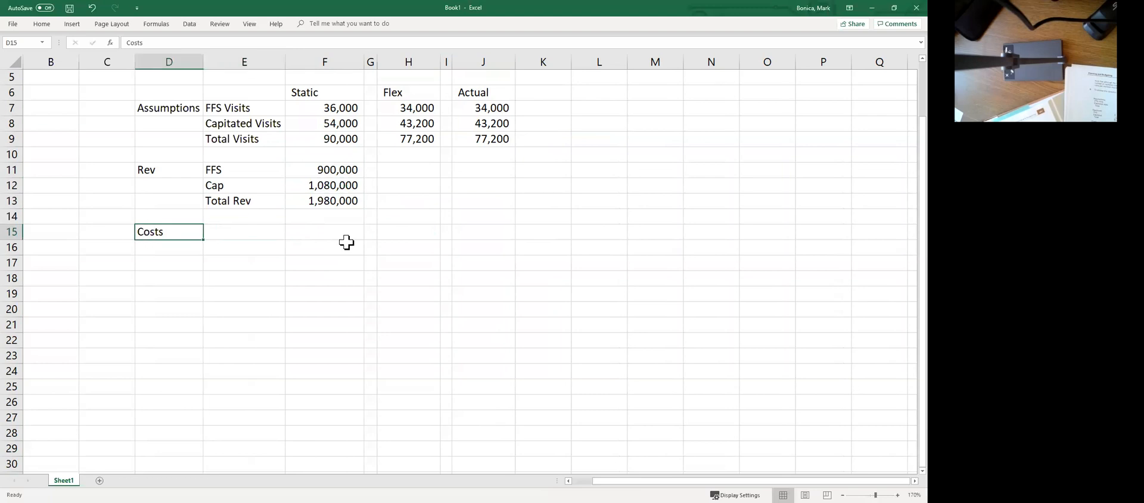
key("Right")
Step: Enter the cost row labels Var - FFS, Var - Cap, Total Var, Fixed and Total Cost in E15:E19
type("Var - FFS")
key("Return")
type("Var")
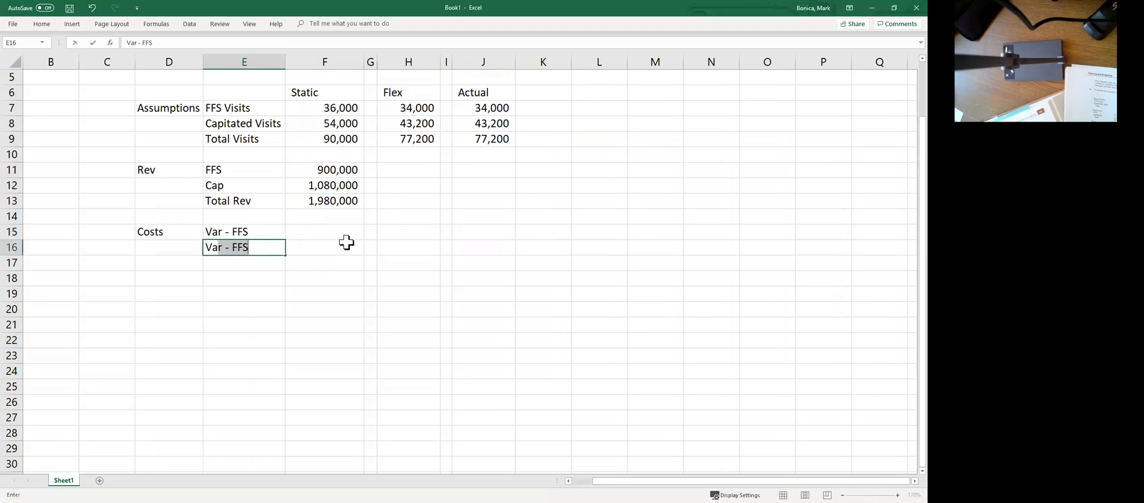
type(" - Cap")
key("Return")
type("Total Var")
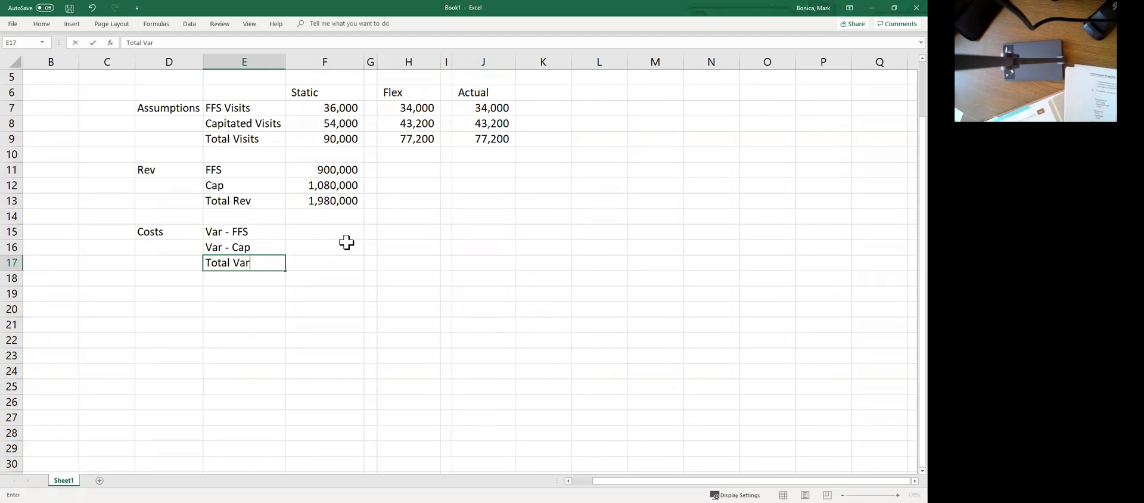
key("Return")
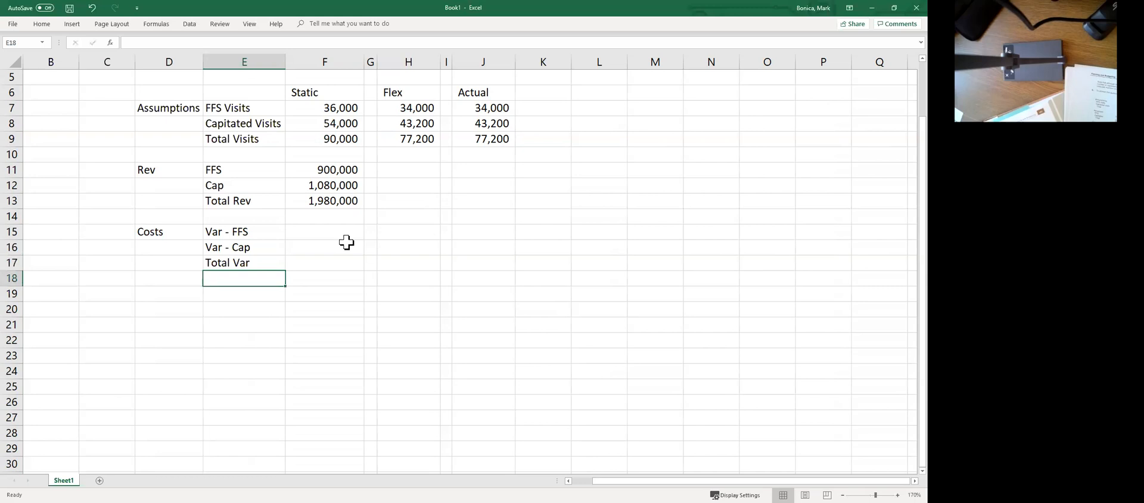
type("Fixed")
key("Return")
type("Total Cost")
Step: Calculate the Static variable FFS cost in F15 as 15 times the FFS visits with =15*F7
key("Up")
key("Up")
key("Up")
key("Up")
key("Right")
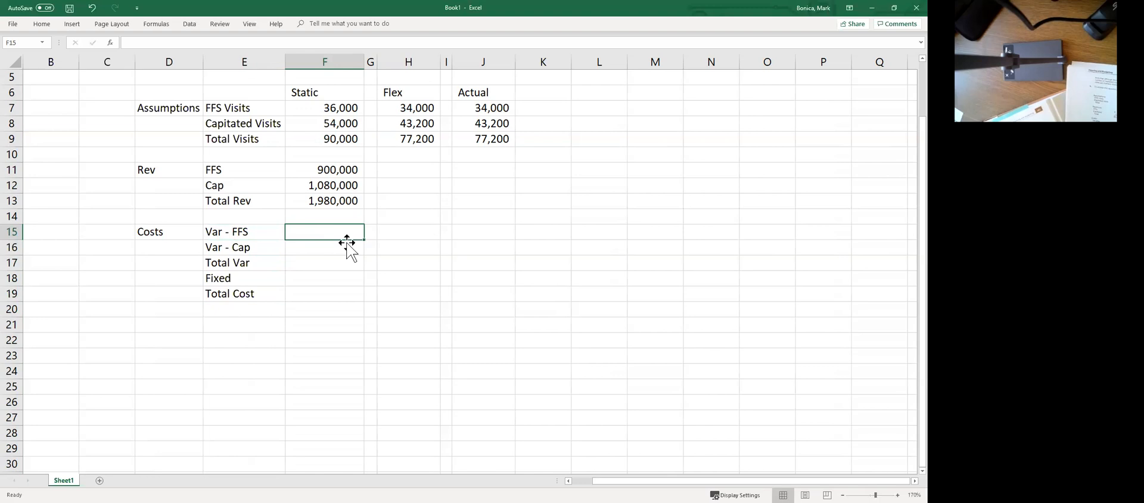
type("=")
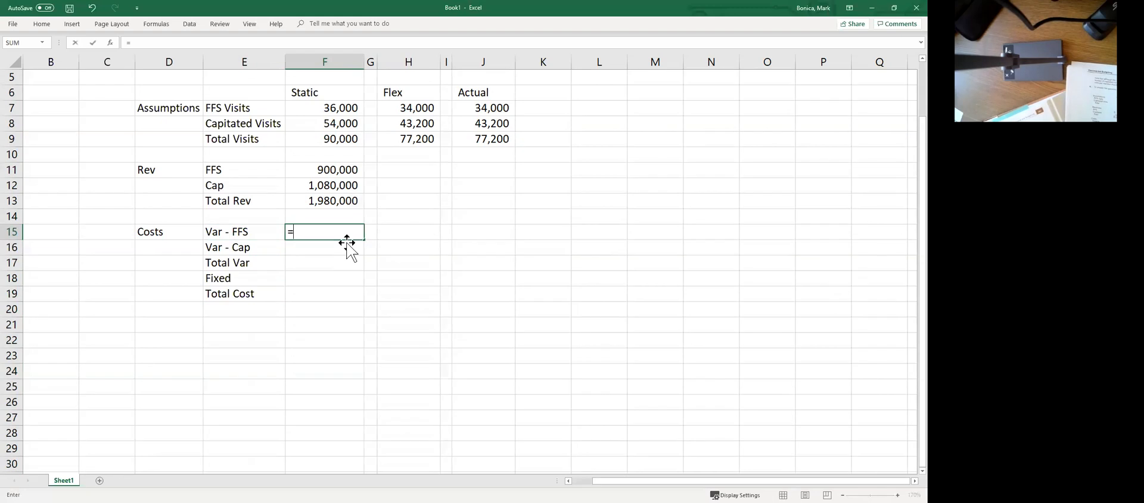
type("15*")
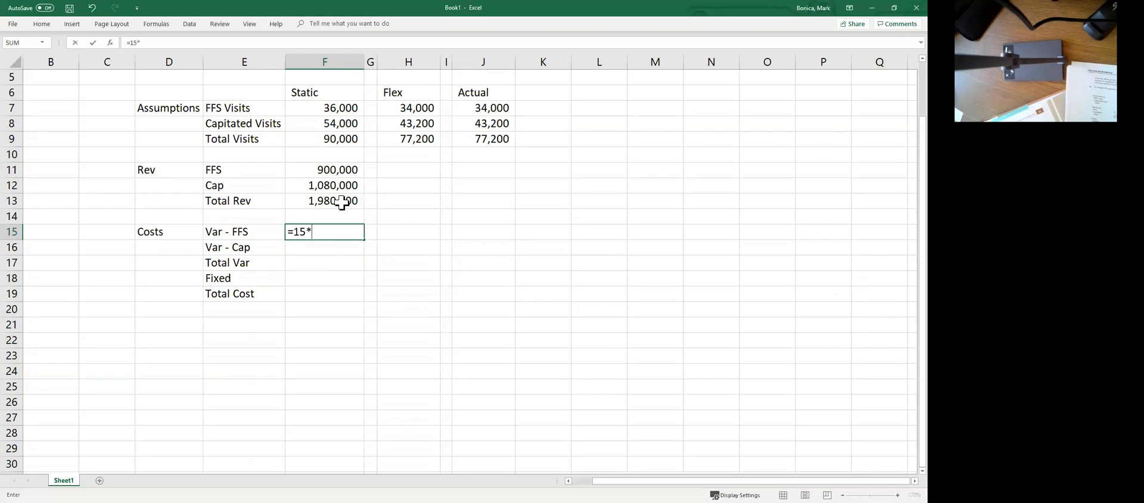
left_click(342, 108)
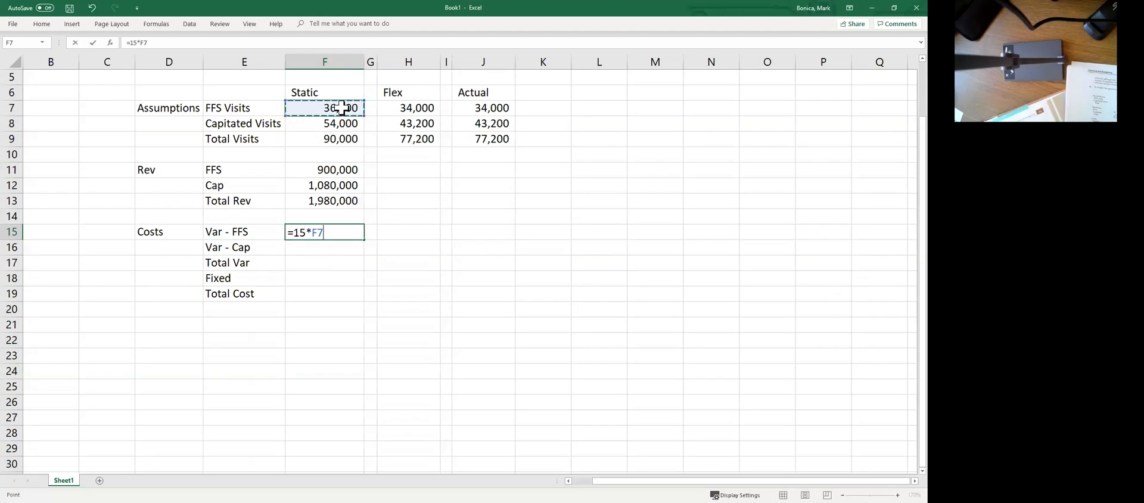
key("Return")
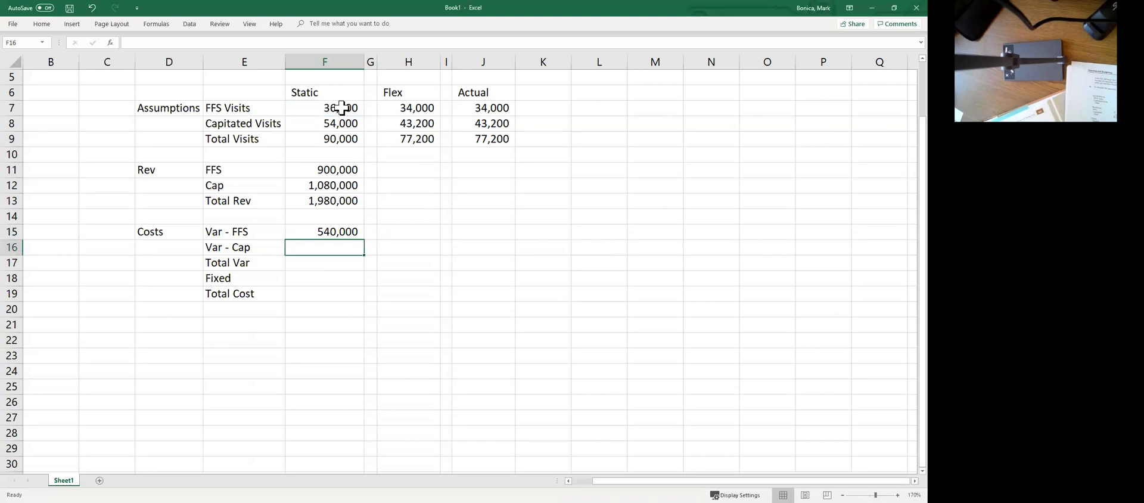
Step: Calculate the Static variable capitated cost in F16 as 15 times the capitated visits with =15*F8
type("=15")
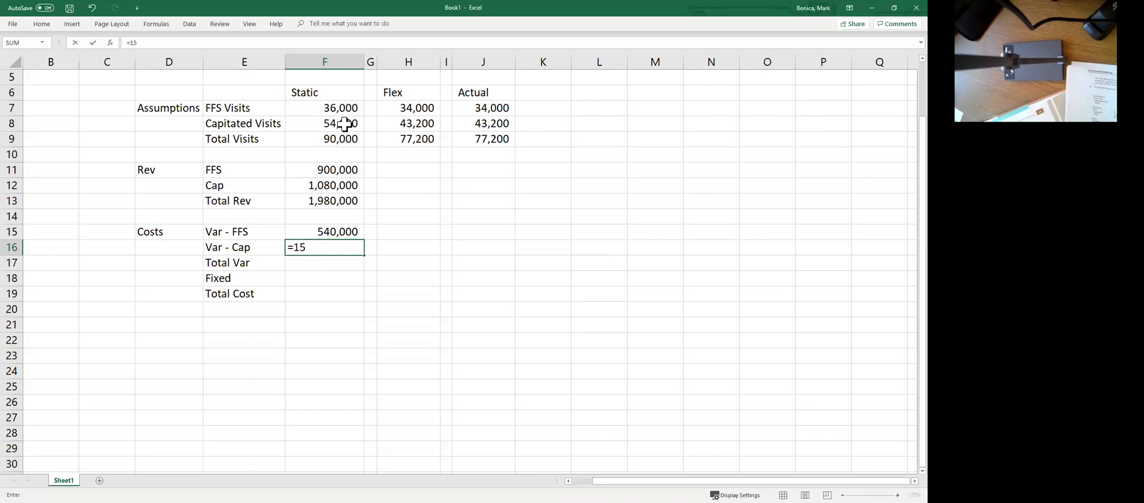
type("*")
left_click(344, 124)
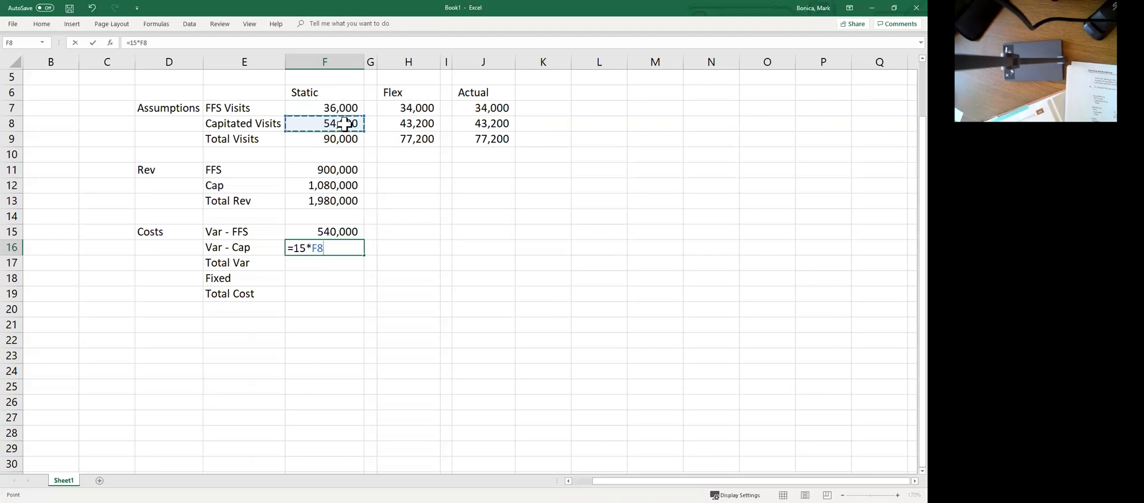
key("Return")
Step: Add the two Static variable costs F15 and F16 together in the Total Var cell F17
type("=")
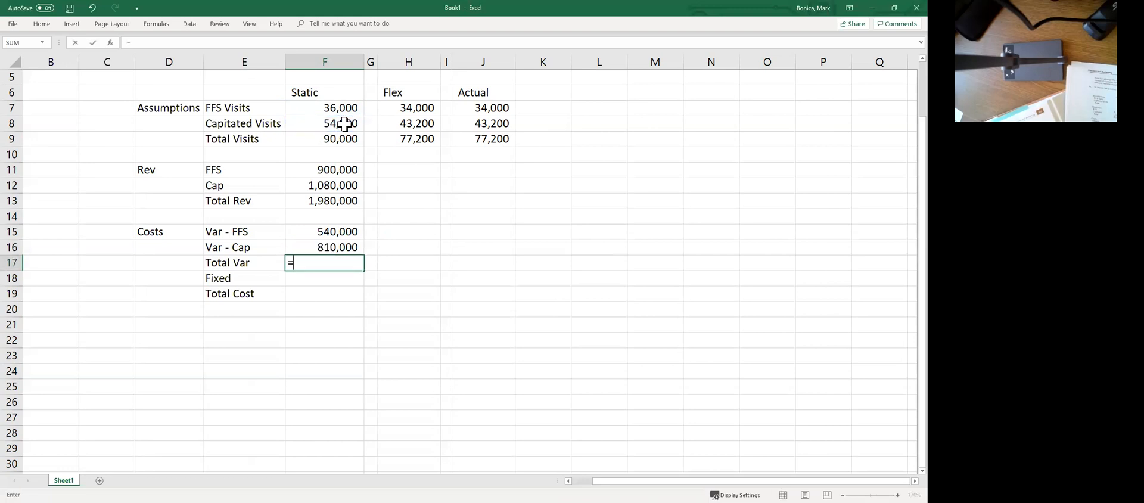
key("Up")
key("Up")
type("+")
key("Up")
key("Return")
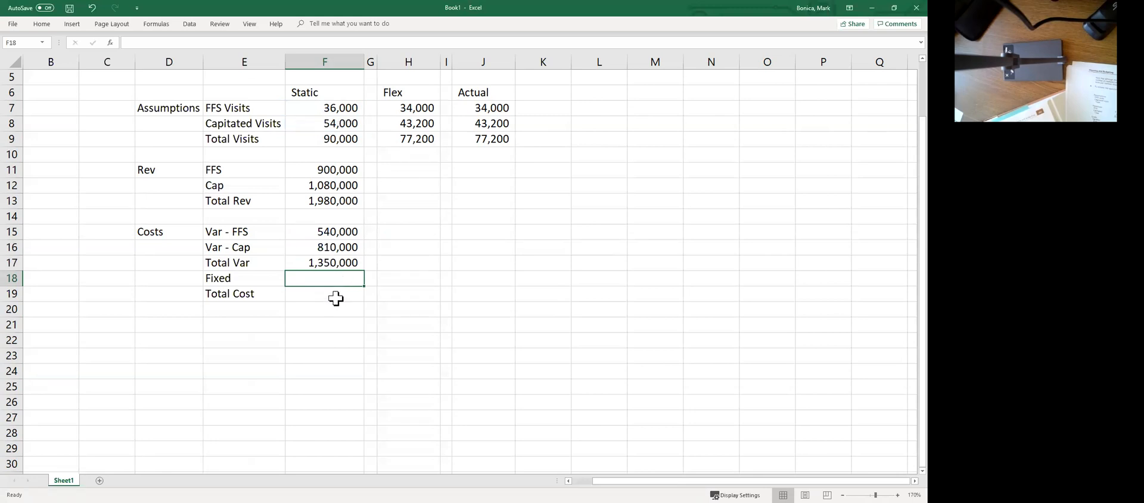
Step: Enter a Static fixed cost of 500000 in F18
left_click(332, 263)
left_click(333, 279)
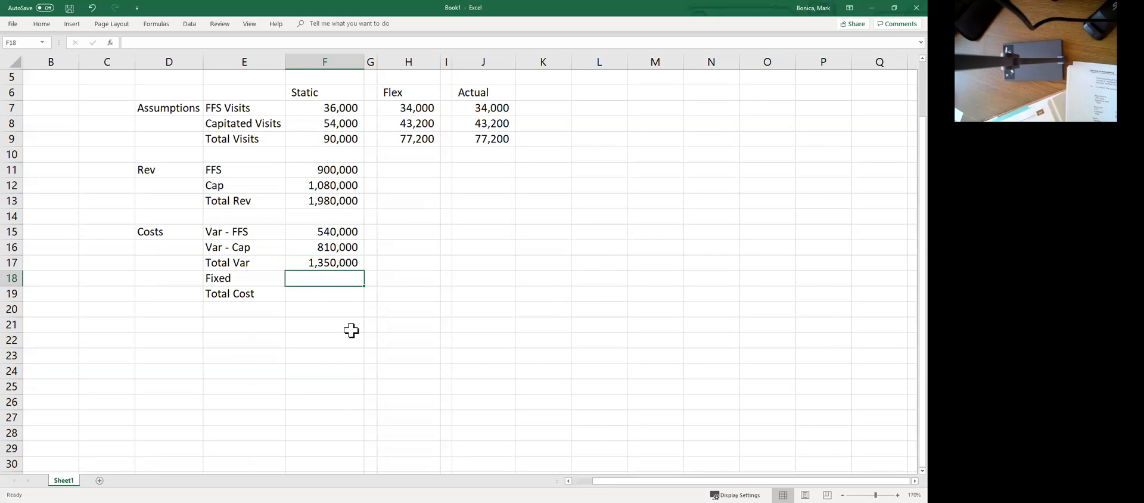
type("500000")
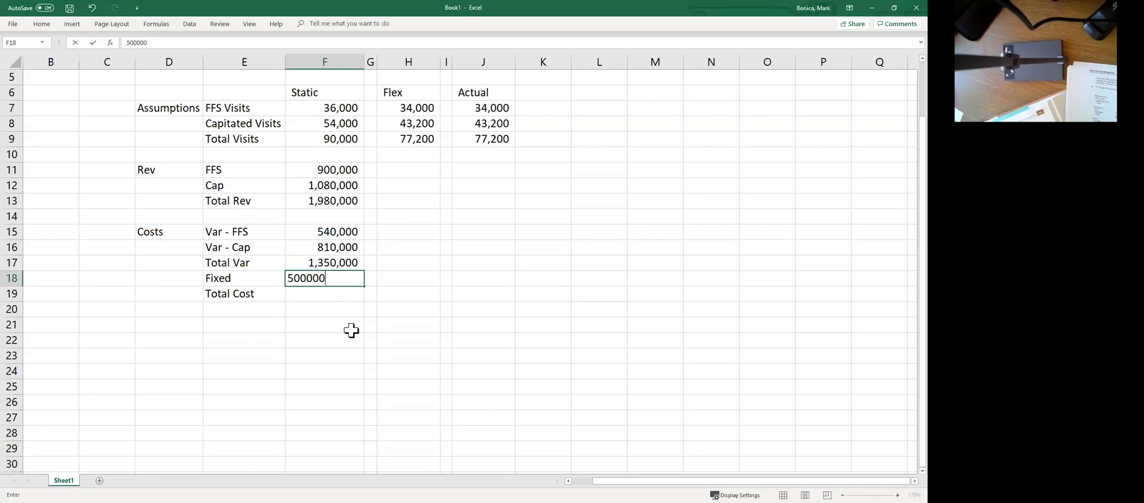
key("Return")
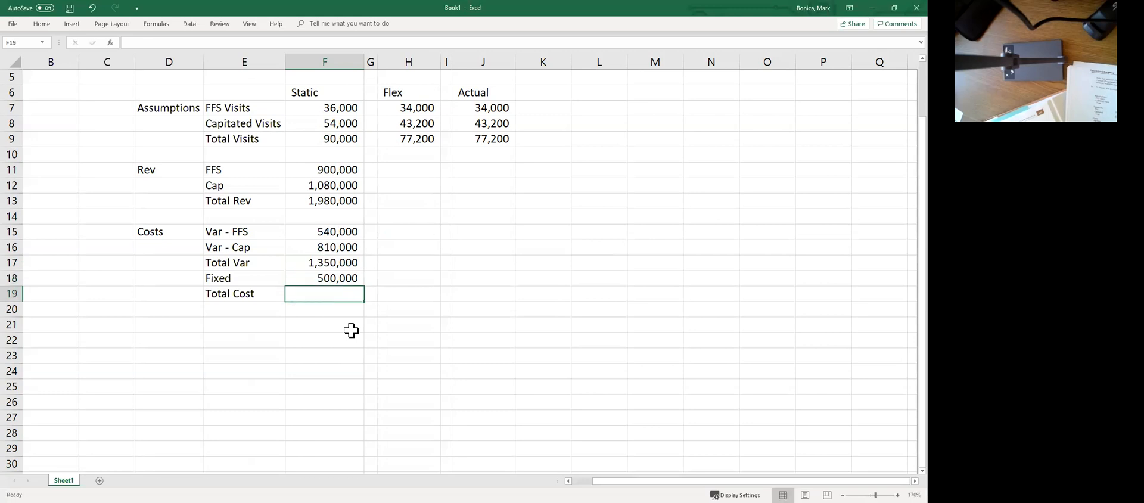
Step: Calculate the Static Total Cost in F19 by summing Total Var and Fixed, F17:F18
type("=")
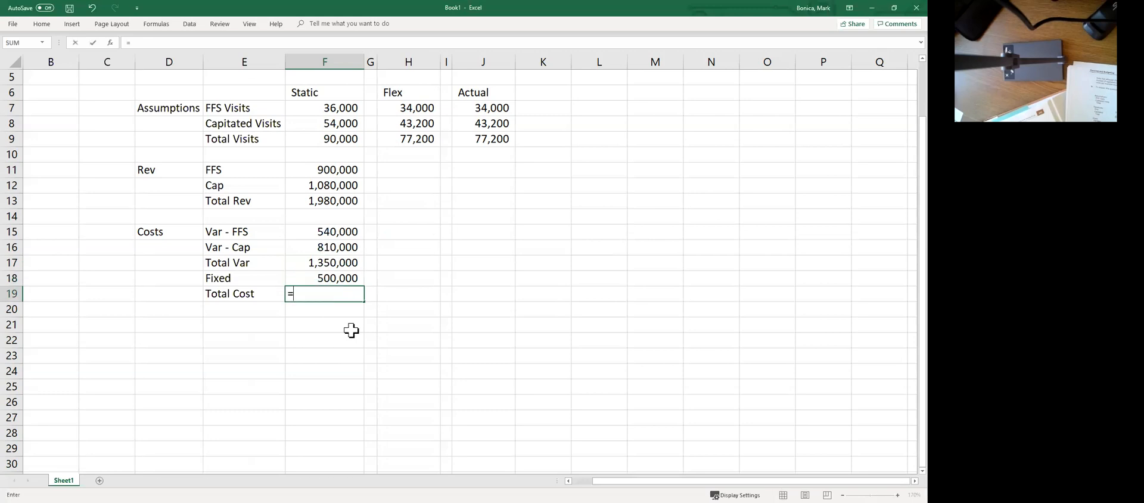
type("sum(")
key("Up")
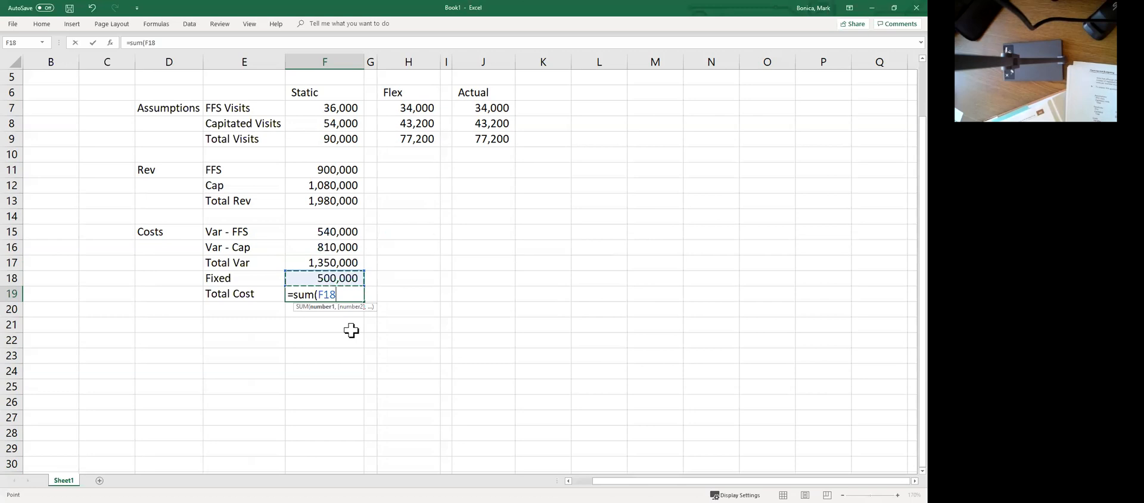
key("shift+Up")
key("Return")
Step: Add the row label Profit in E21, leaving one blank row below Total Cost
key("Up")
key("Right")
key("Right")
key("Left")
key("Left")
key("Left")
key("Left")
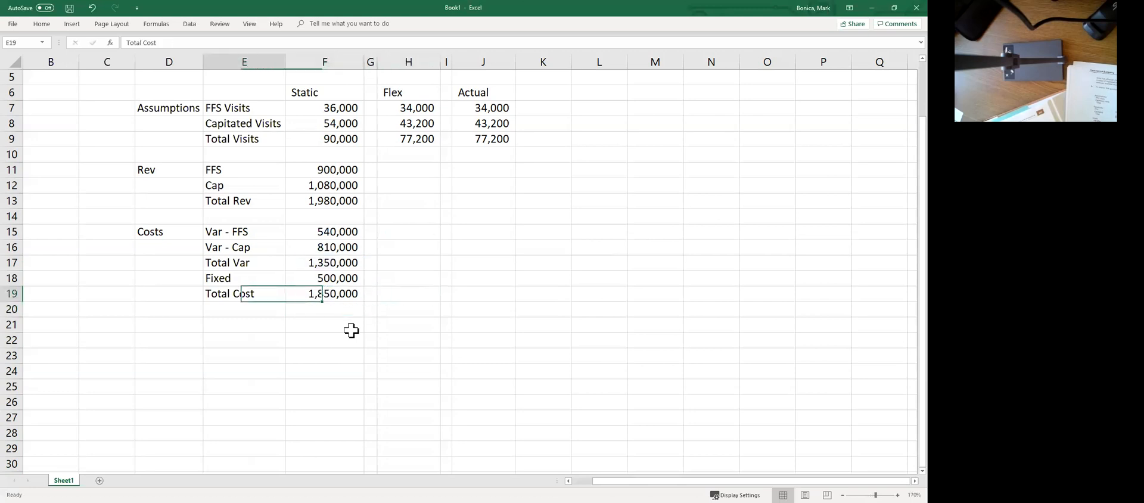
key("Down")
key("Down")
key("Right")
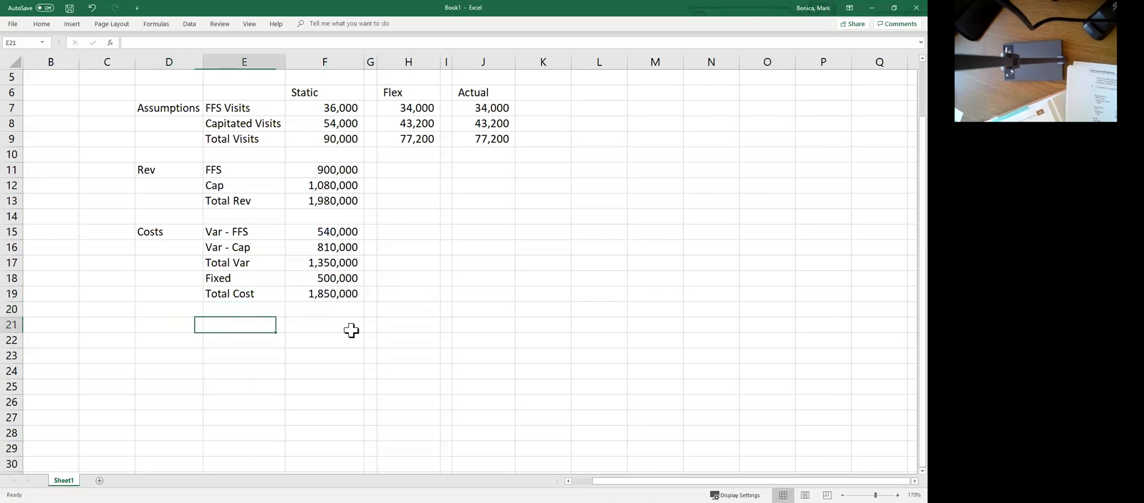
type("Profit")
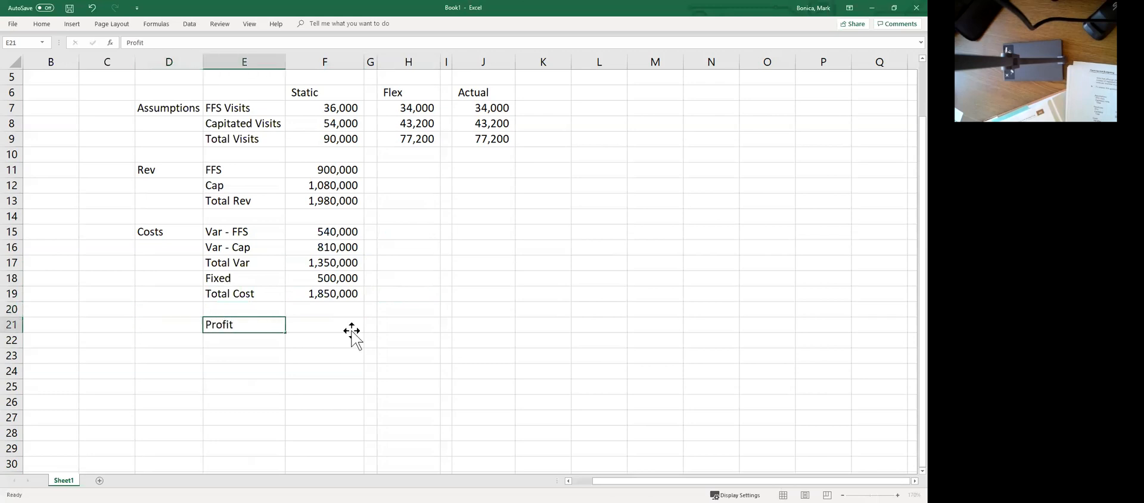
Step: Calculate the Static profit in F21 as total revenue minus total cost with =F13-F19
key("Right")
type("=")
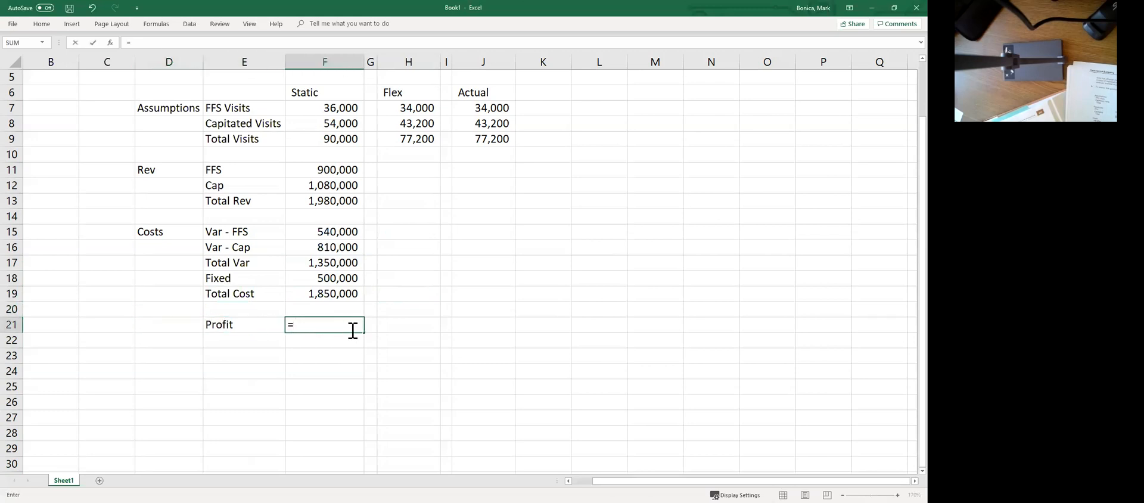
left_click(339, 202)
type("-")
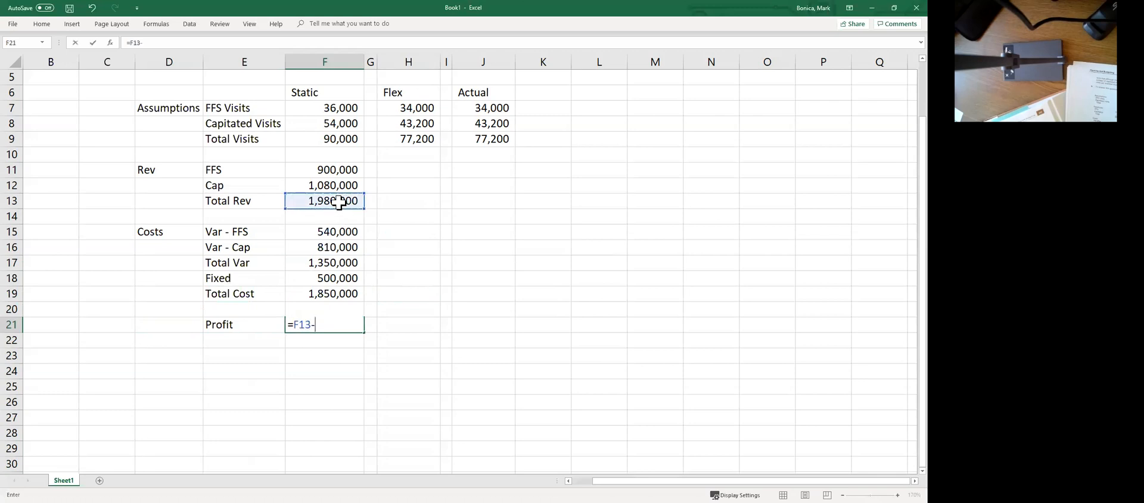
left_click(344, 298)
key("Return")
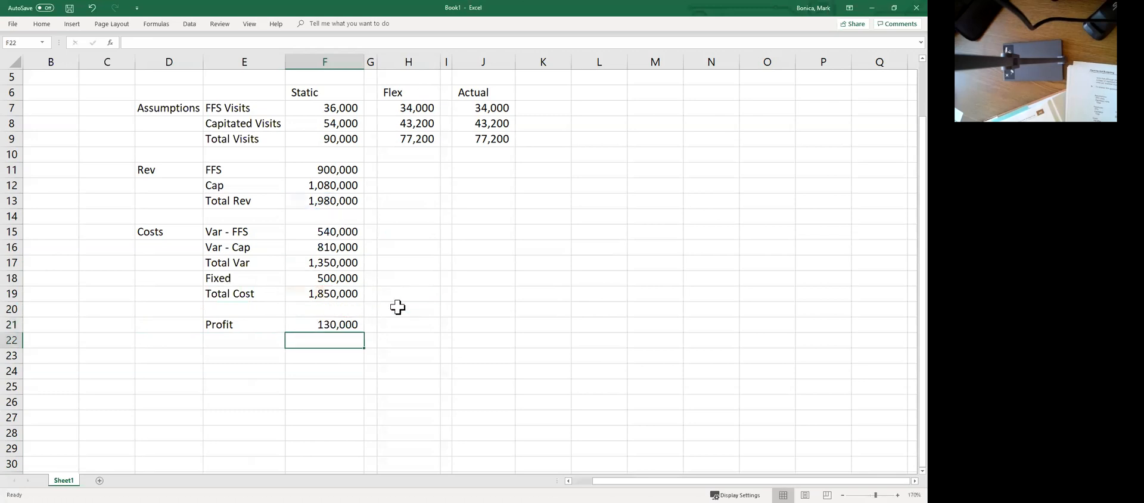
Step: Calculate the Actual FFS revenue in J11 as 28 times the actual FFS visits with =28*J7
key("Up")
key("Right")
key("Right")
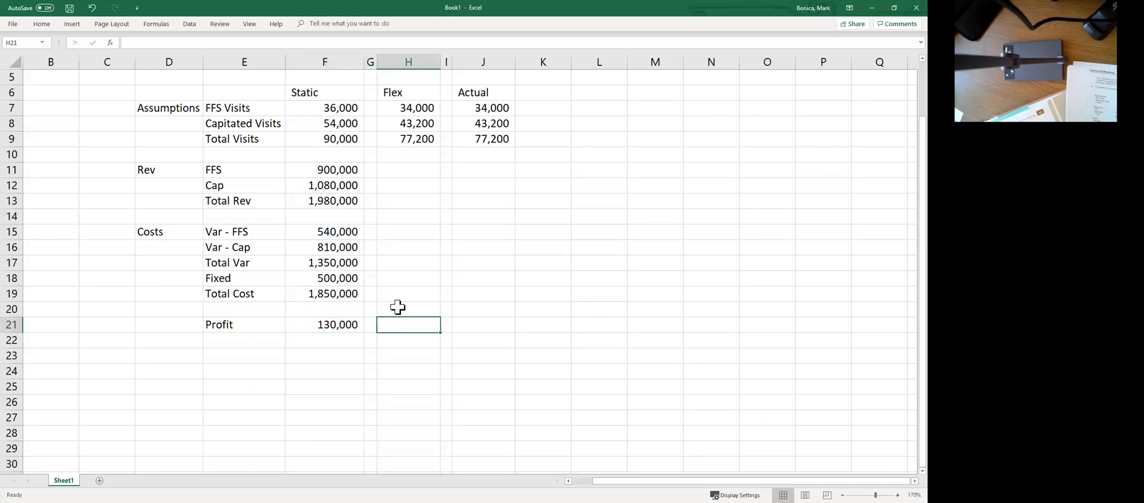
key("Up")
key("Up")
key("Up")
key("Up")
key("Up")
key("Up")
key("Up")
key("Up")
key("Up")
key("Up")
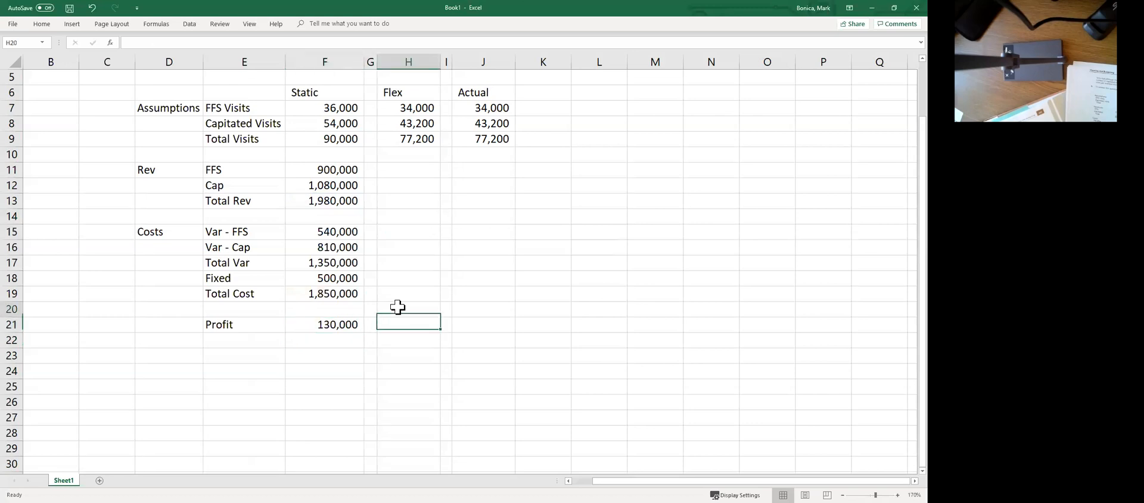
key("Right")
key("Right")
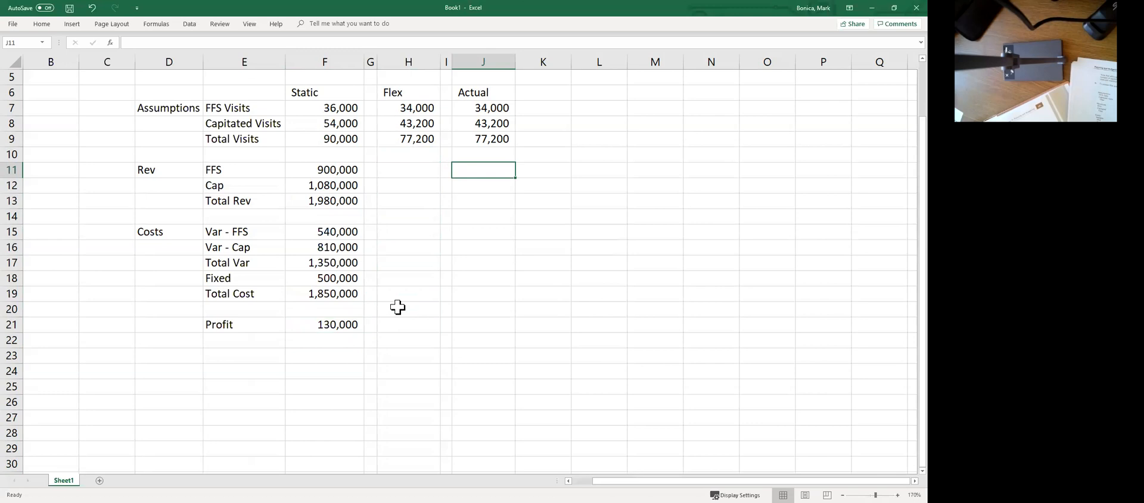
type("=")
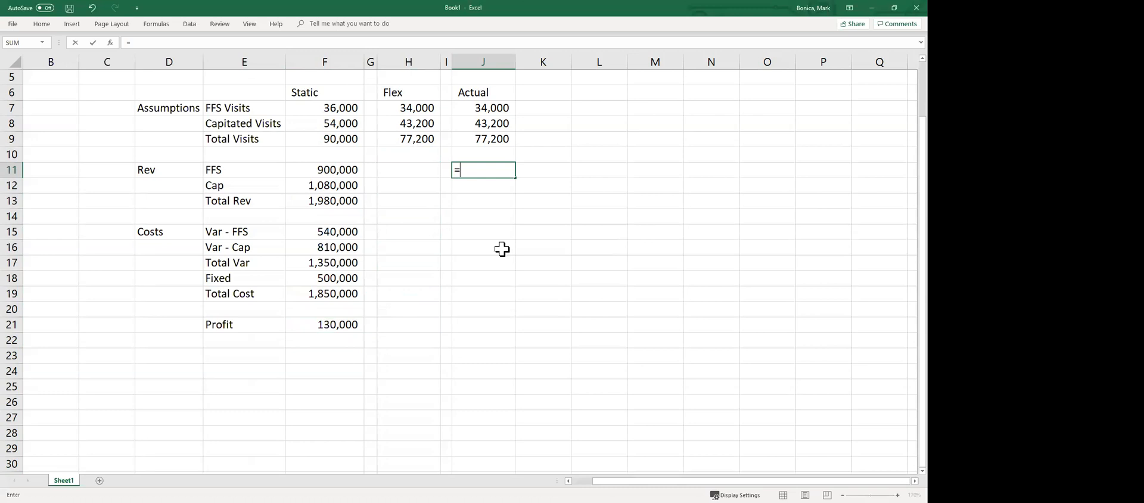
type("28*")
left_click(494, 109)
key("Return")
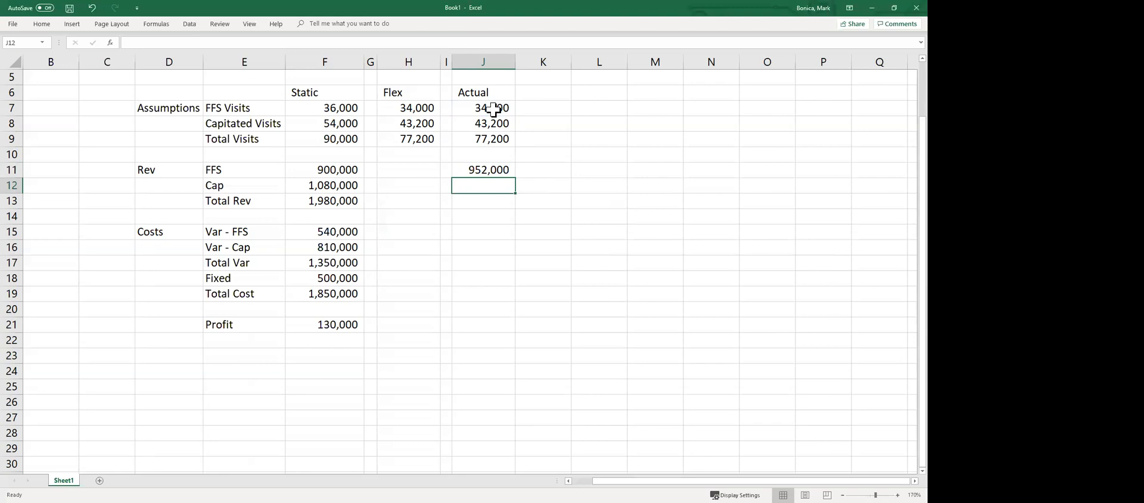
Step: Calculate the Actual capitated revenue in J12 with =30000*2.75*12
type("=30000")
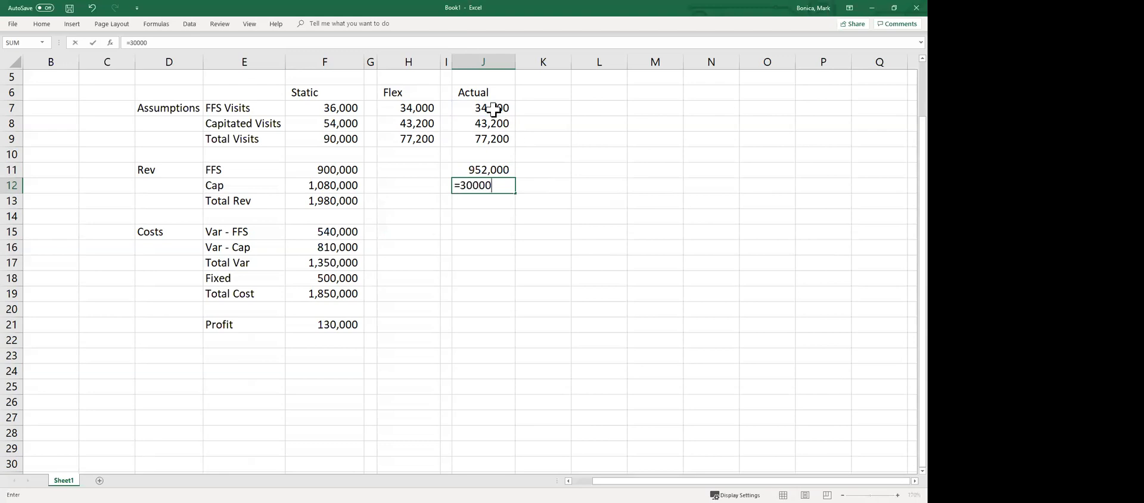
type("*2.75*12")
key("Return")
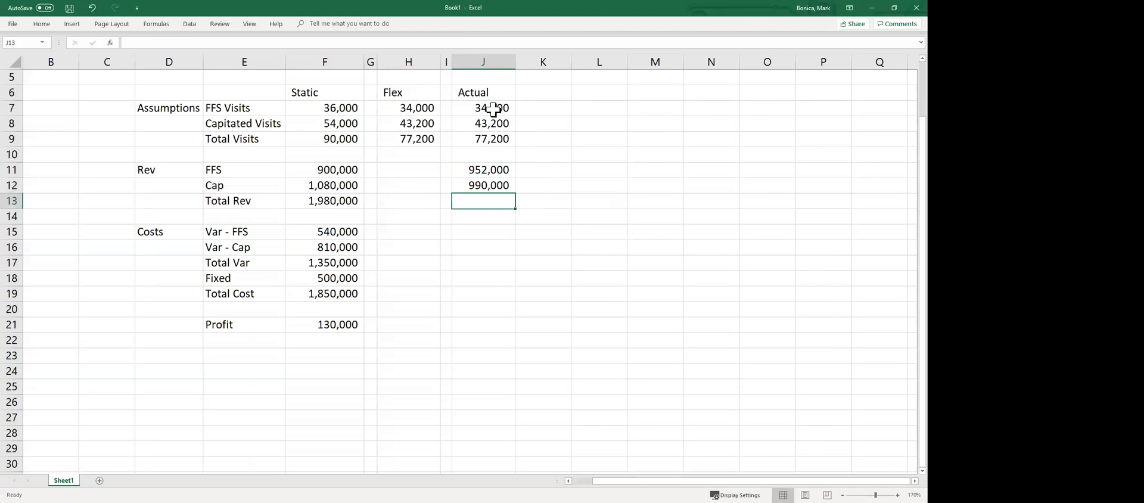
Step: Add the Actual FFS and capitated revenues J11 and J12 together in the Total Rev cell J13
type("=")
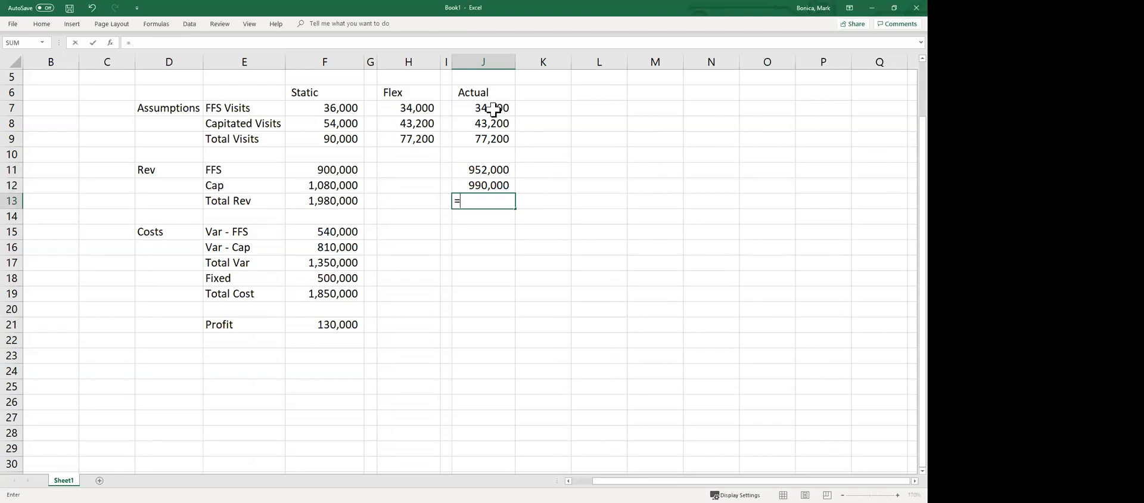
key("Up")
key("Up")
type("+")
key("Up")
key("Return")
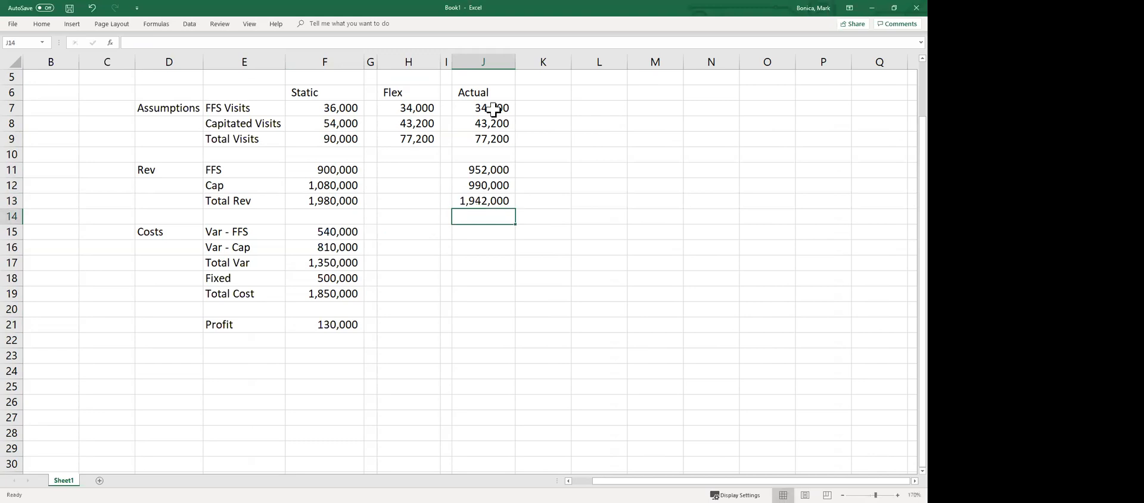
Step: Calculate the actual variable cost per visit in K15 by dividing 1368000 by the total visits with =1368000/J9
key("Down")
key("Down")
key("Up")
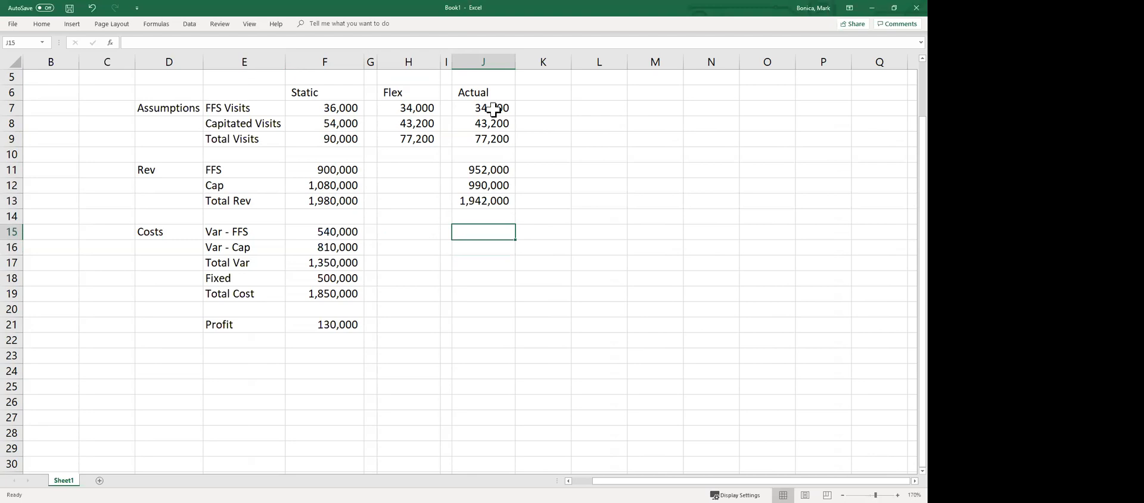
key("Right")
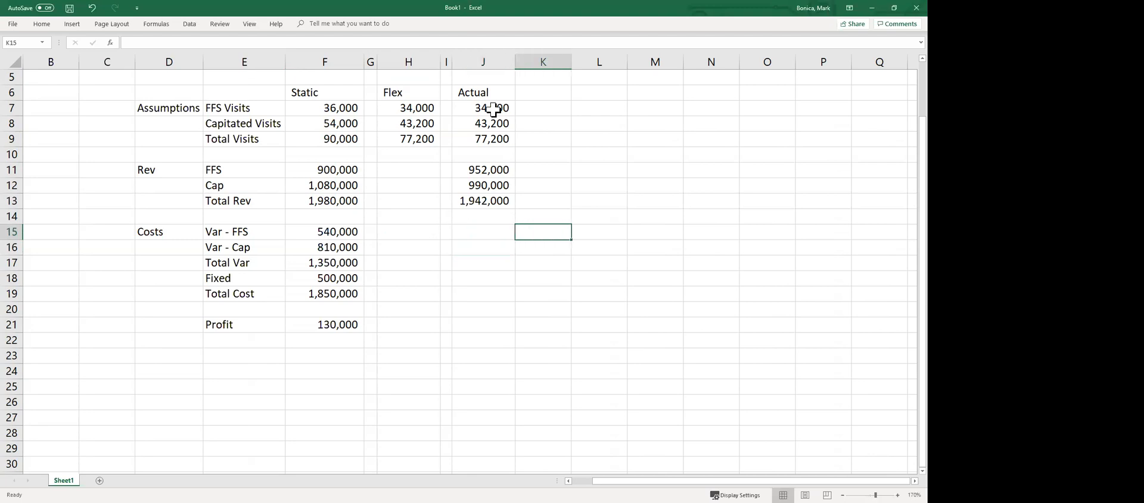
type("=")
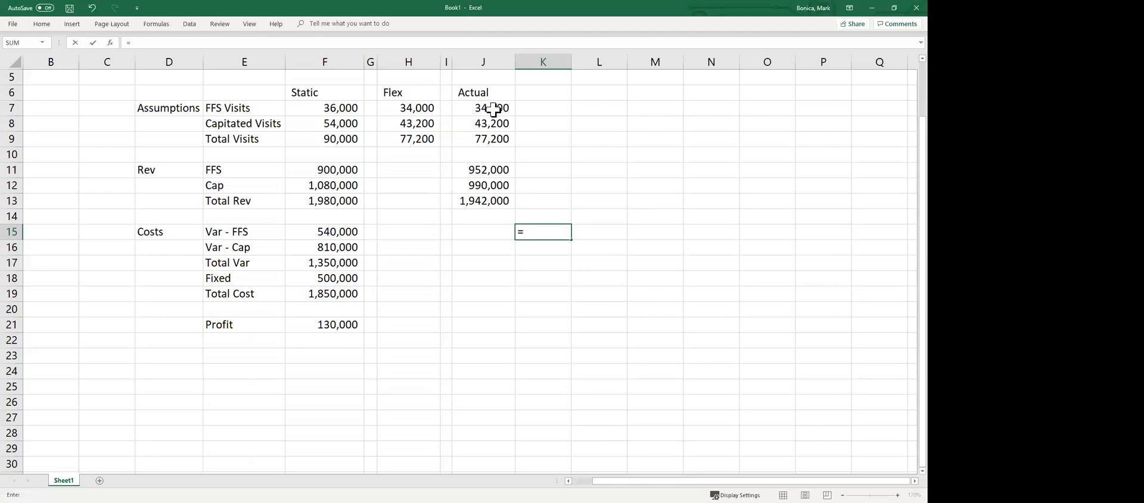
type("1368000/")
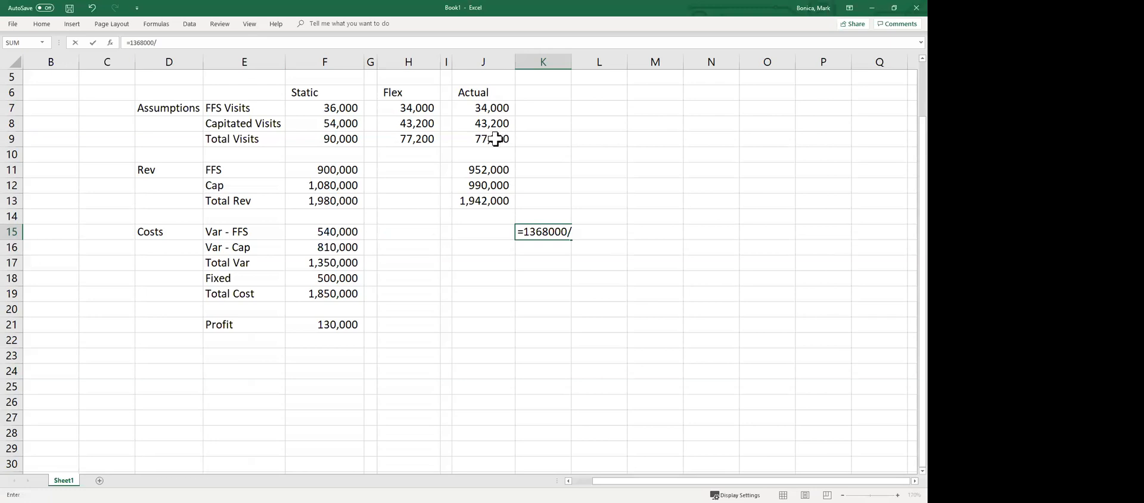
left_click(496, 139)
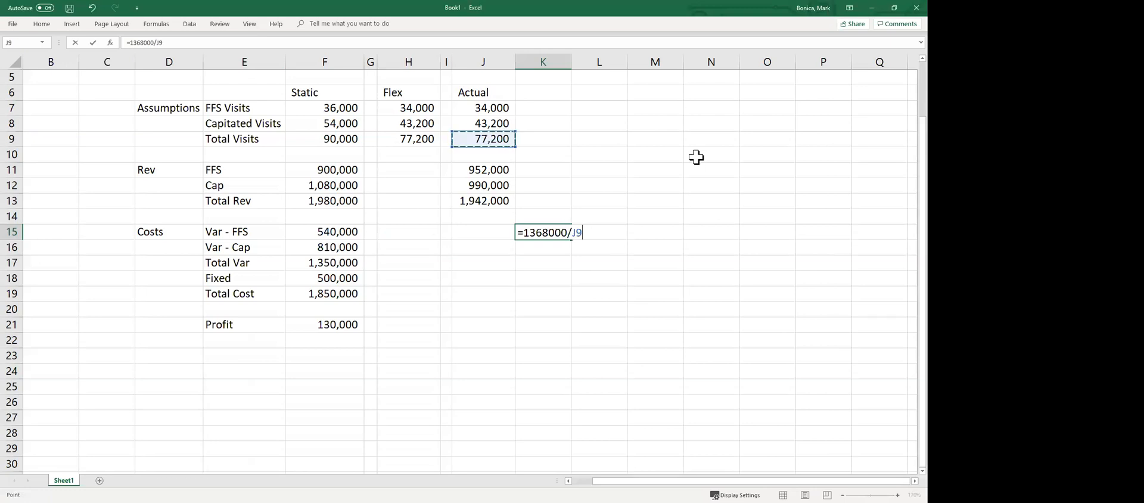
key("Return")
Step: Increase the displayed precision of the per-visit cost in K15 to eight decimal places
left_click(556, 233)
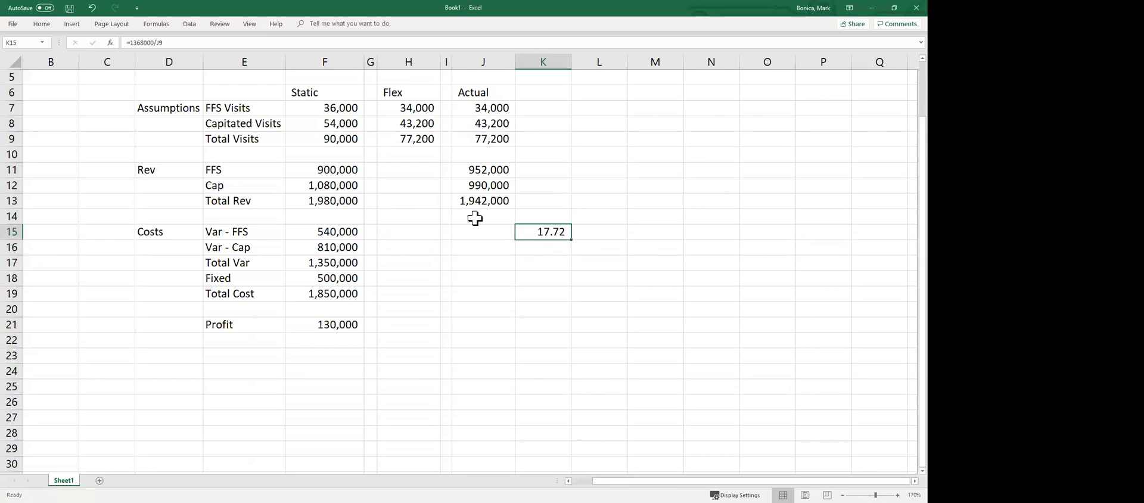
right_click(545, 233)
left_click(635, 220)
left_click(635, 219)
left_click(635, 219)
left_click(635, 219)
left_click(635, 219)
left_click(635, 219)
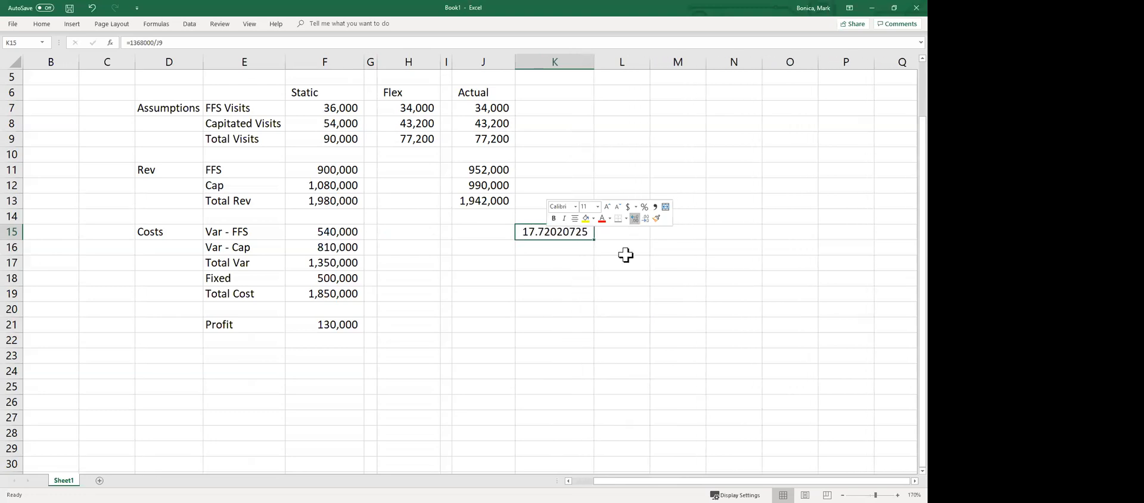
left_click(624, 251)
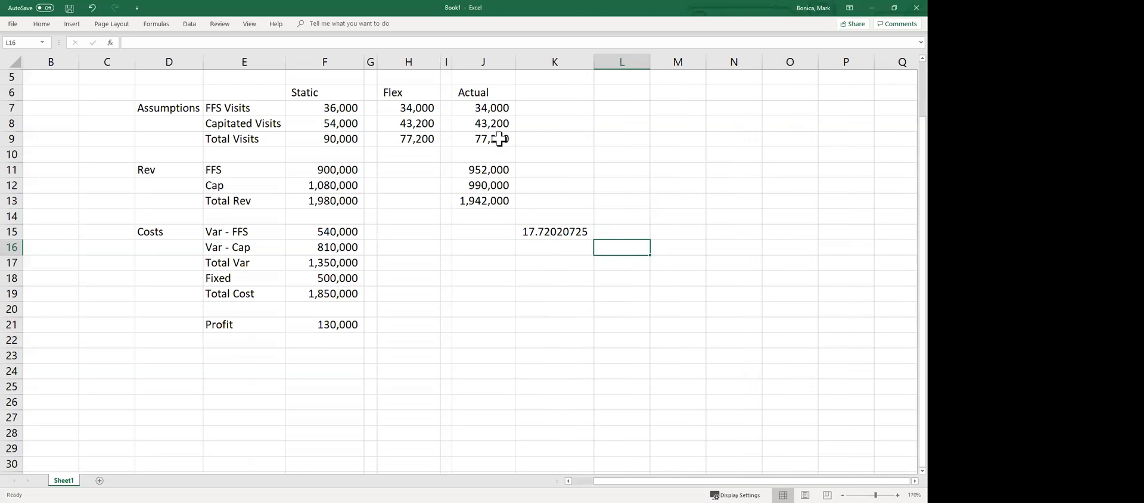
Step: Calculate the Actual variable FFS cost in J15 as FFS visits times the per-visit cost with =J7*K15
left_click(488, 232)
type("=")
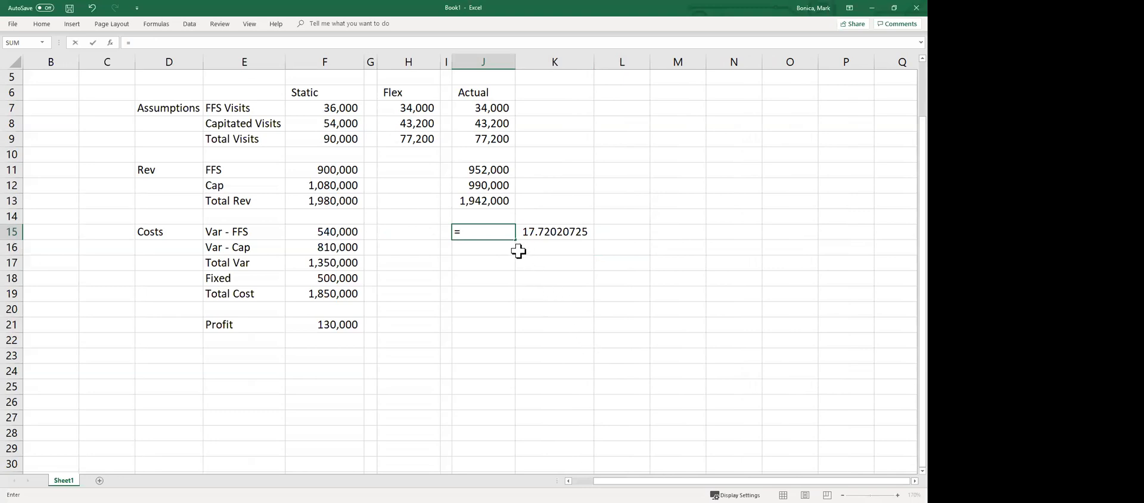
left_click(498, 106)
type("*")
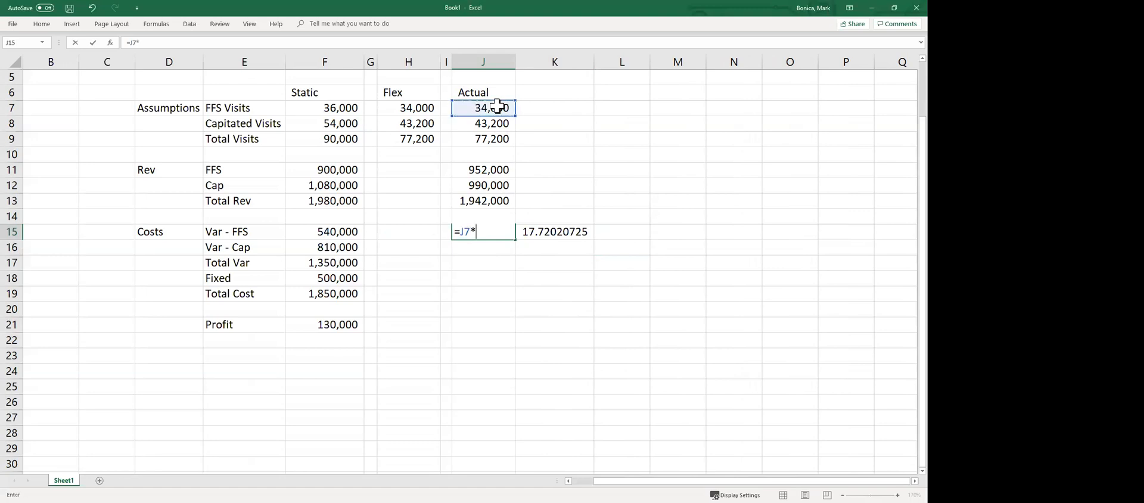
left_click(557, 232)
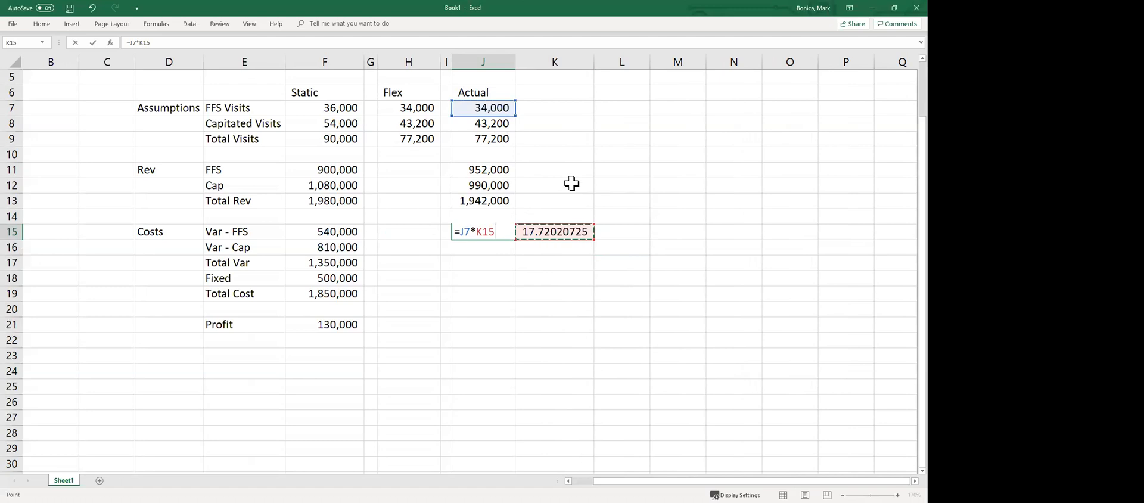
key("Return")
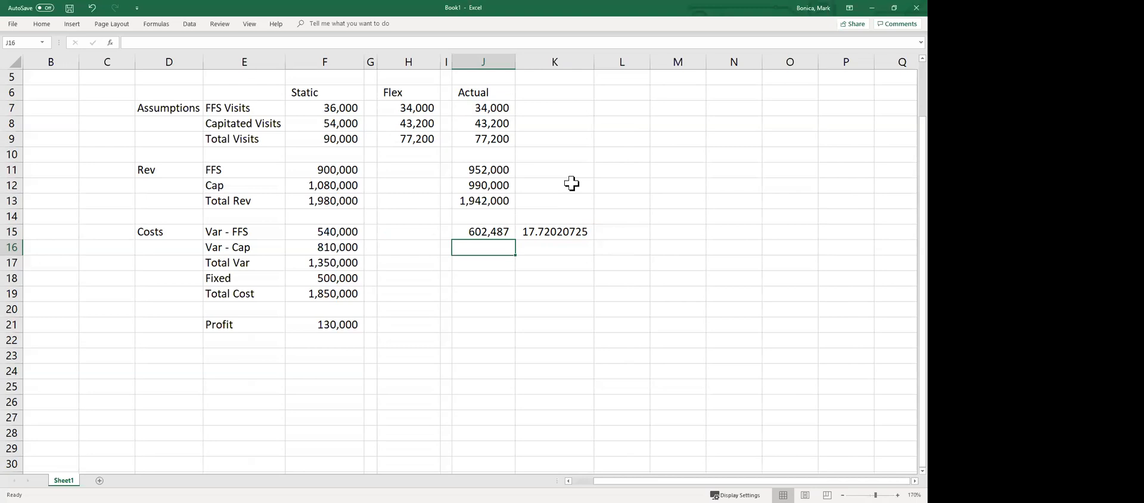
Step: Calculate the Actual variable capitated cost in J16 as capitated visits times the per-visit cost with =J8*K15
type("=")
left_click(499, 124)
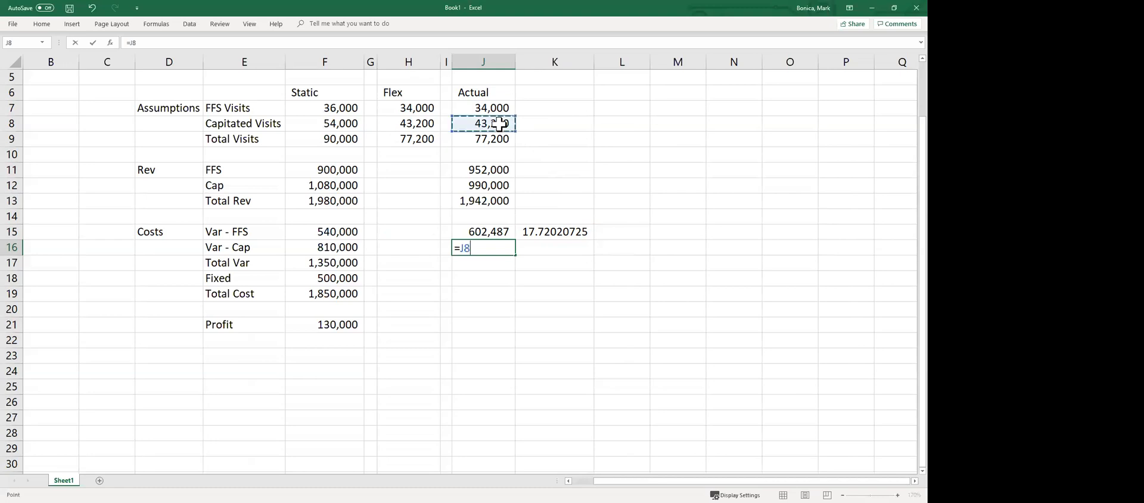
type("*")
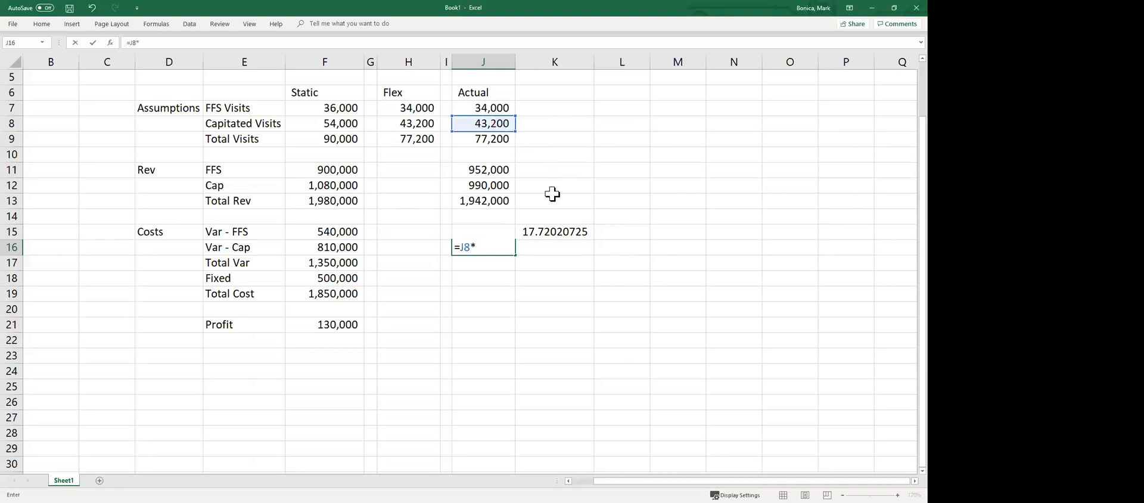
left_click(558, 230)
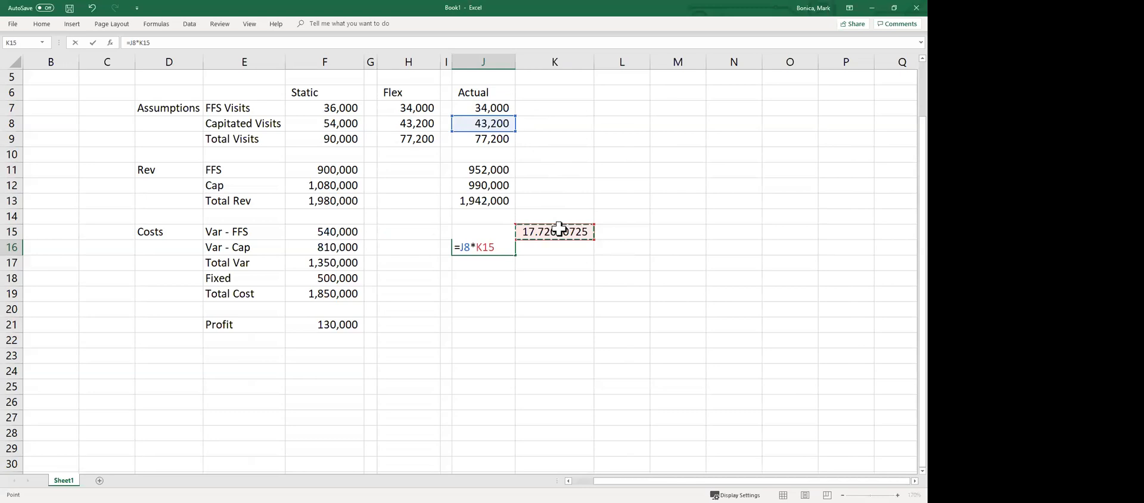
key("Return")
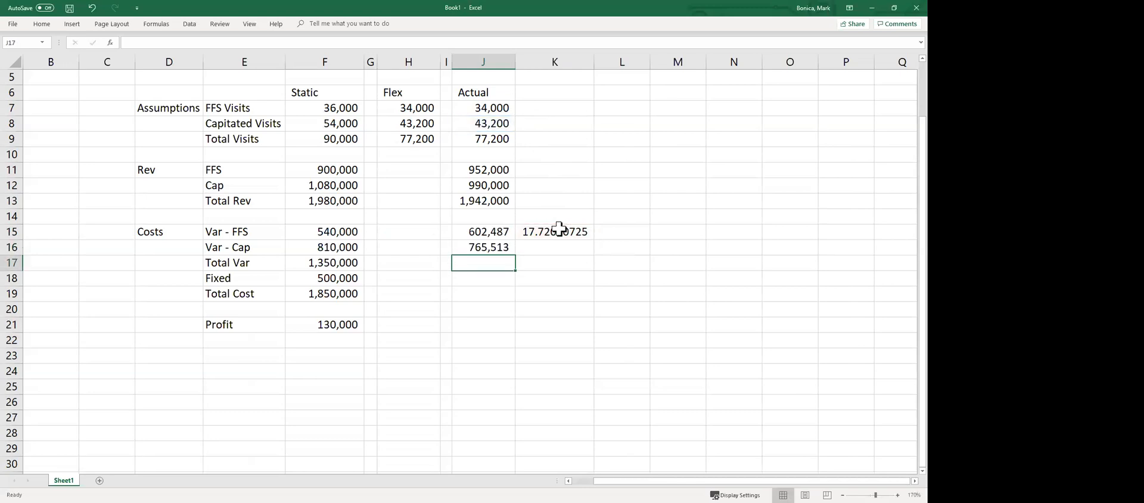
Step: Sum the Actual variable FFS and capitated costs J15 and J16 in the Total Var cell J17
type("=SUM(")
key("Up")
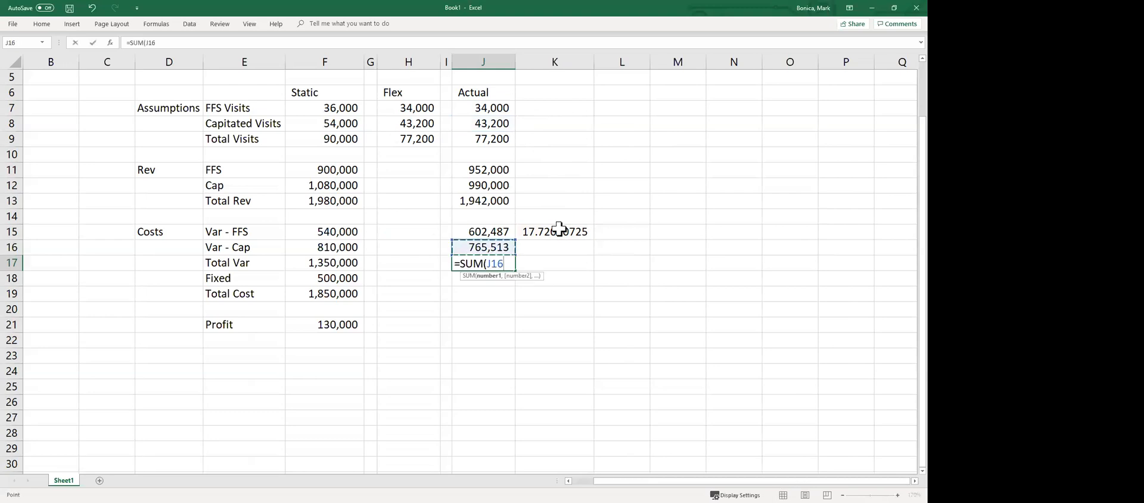
key("shift+Up")
key("Return")
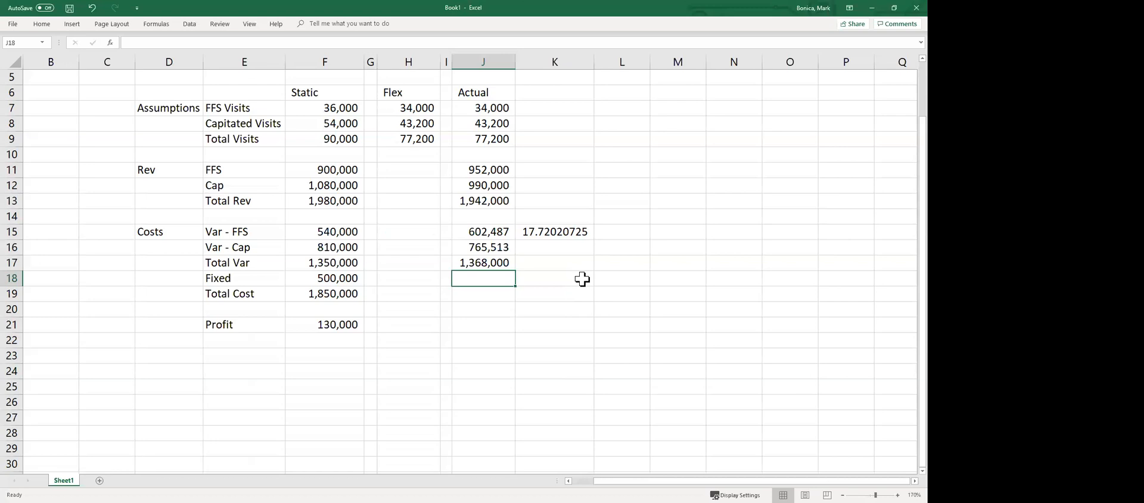
Step: Enter 525000 as the Actual fixed cost in J18
type("525")
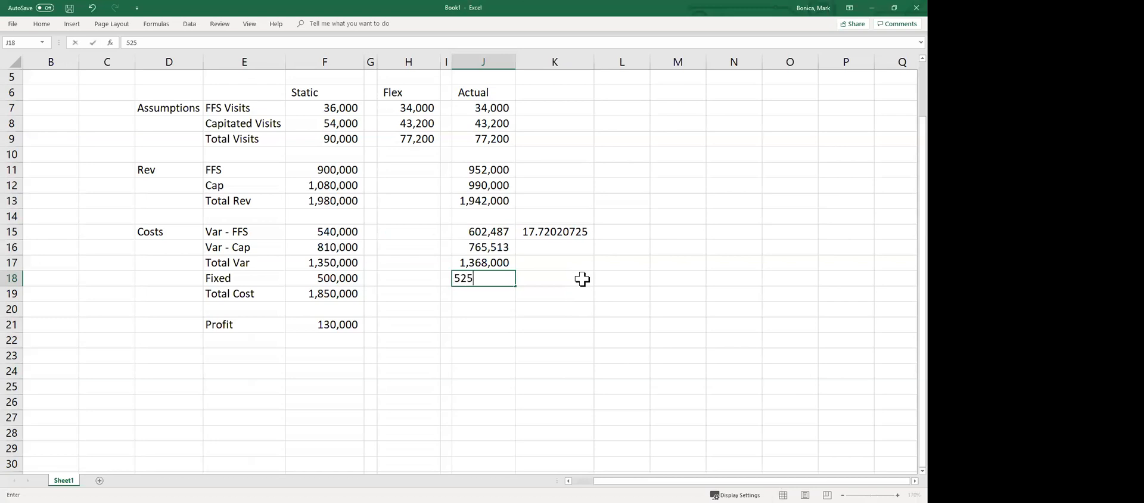
type("000")
key("Return")
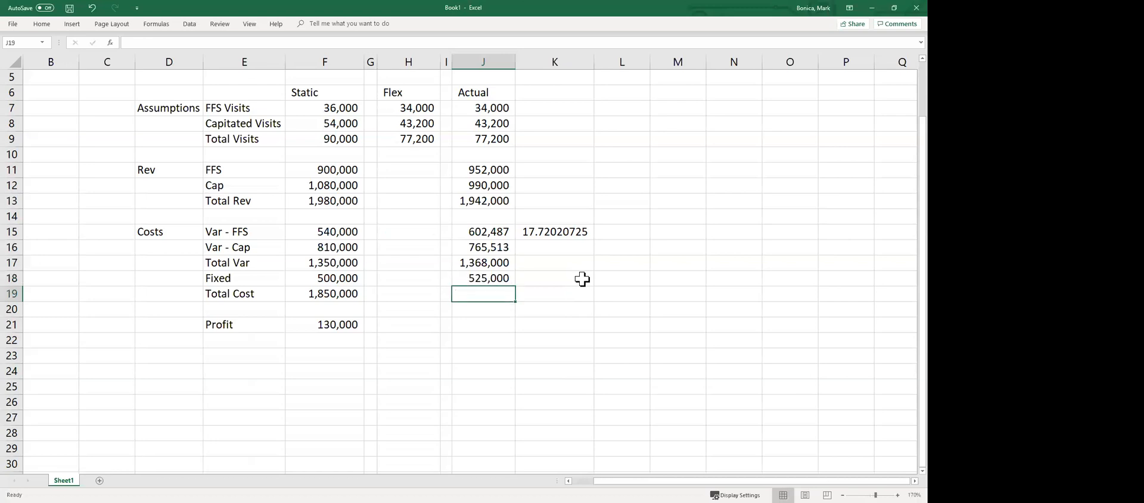
Step: Sum the Actual total variable and fixed costs J17 and J18 in the Total Cost cell J19
type("=")
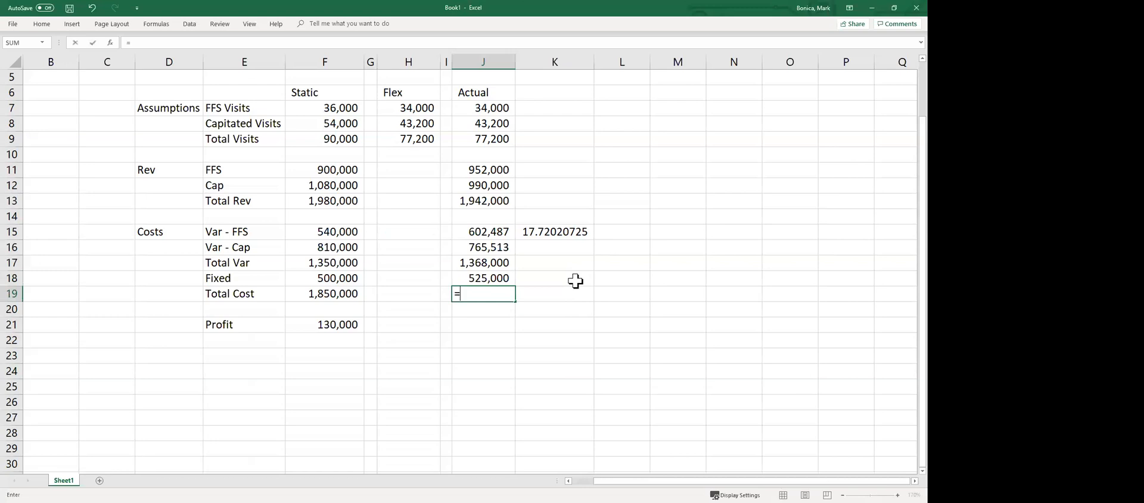
type("SUM(")
key("Up")
key("shift+Up")
key("Return")
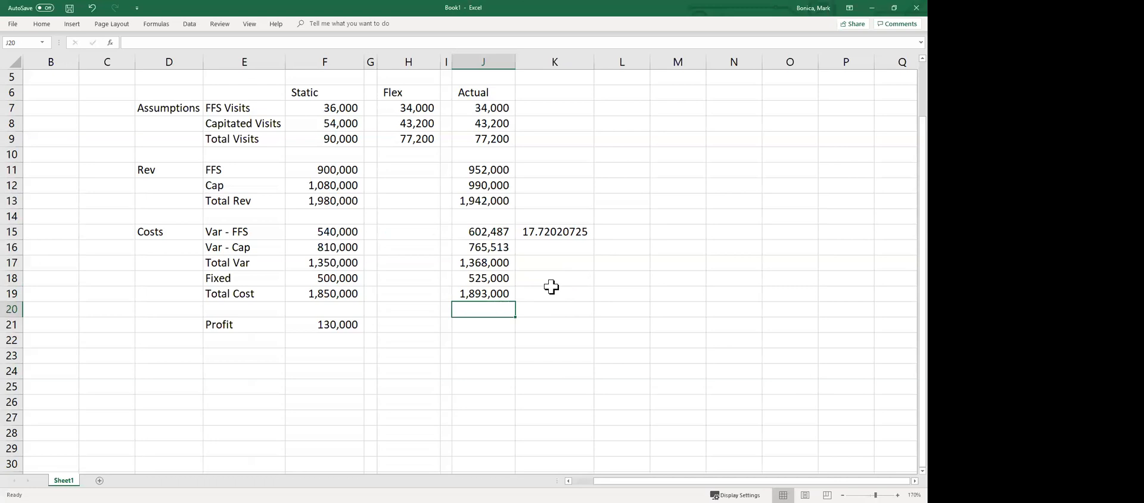
Step: Calculate the Actual profit in J21 as total revenue minus total cost with =J13-J19
key("Down")
type("=")
left_click(506, 202)
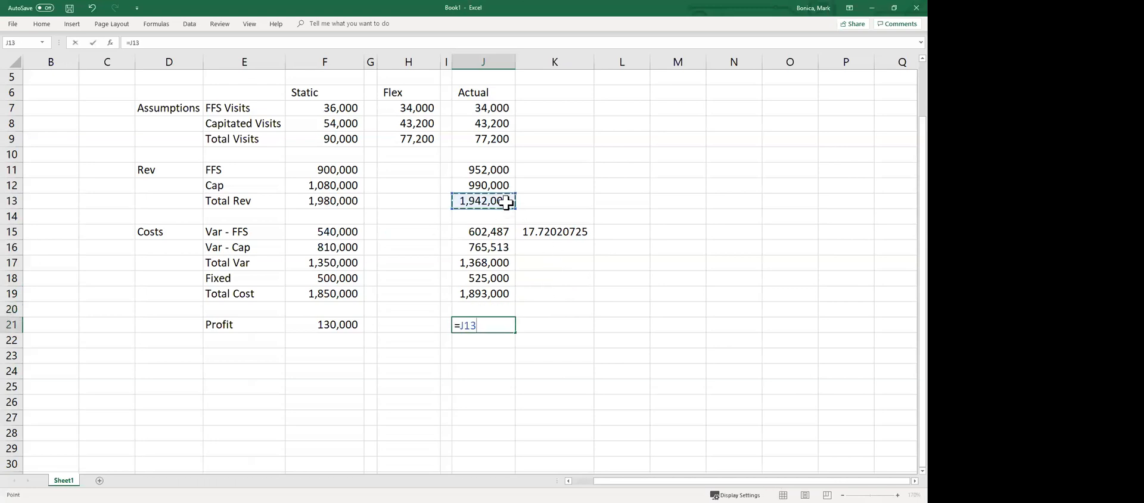
type("-")
left_click(500, 298)
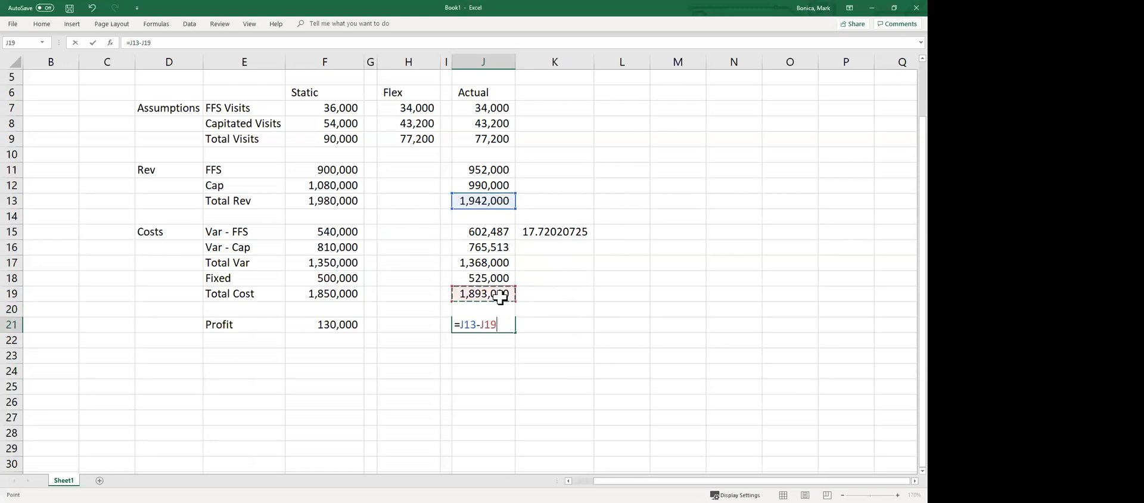
key("Return")
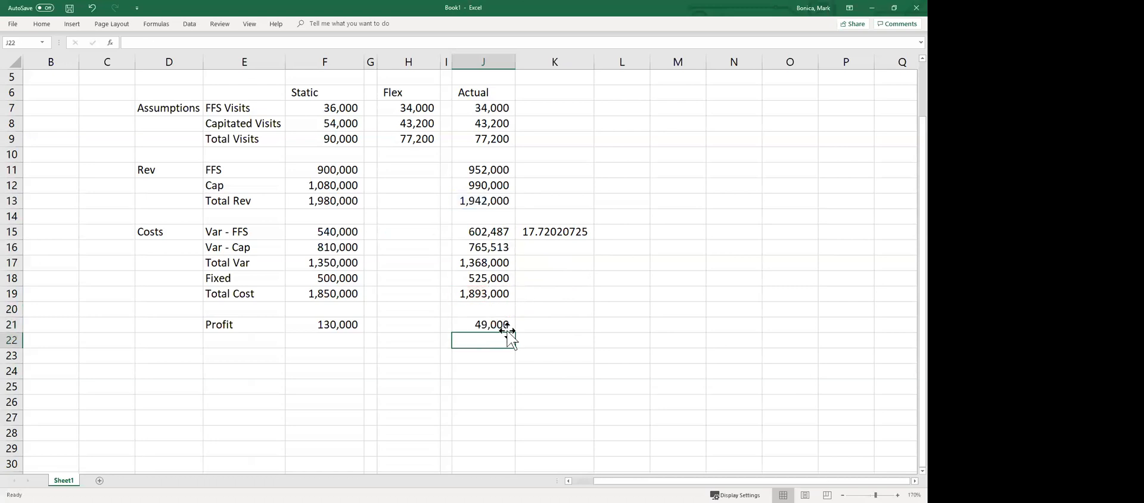
left_click(506, 325)
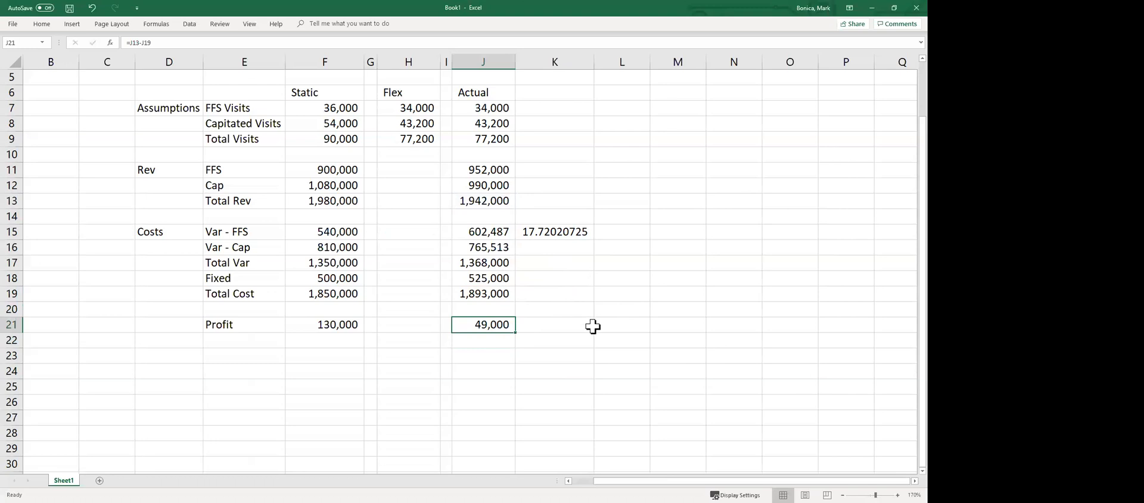
Step: Enter the literal text =Ve x Pe in F23, two rows below the Static profit
left_click(424, 170)
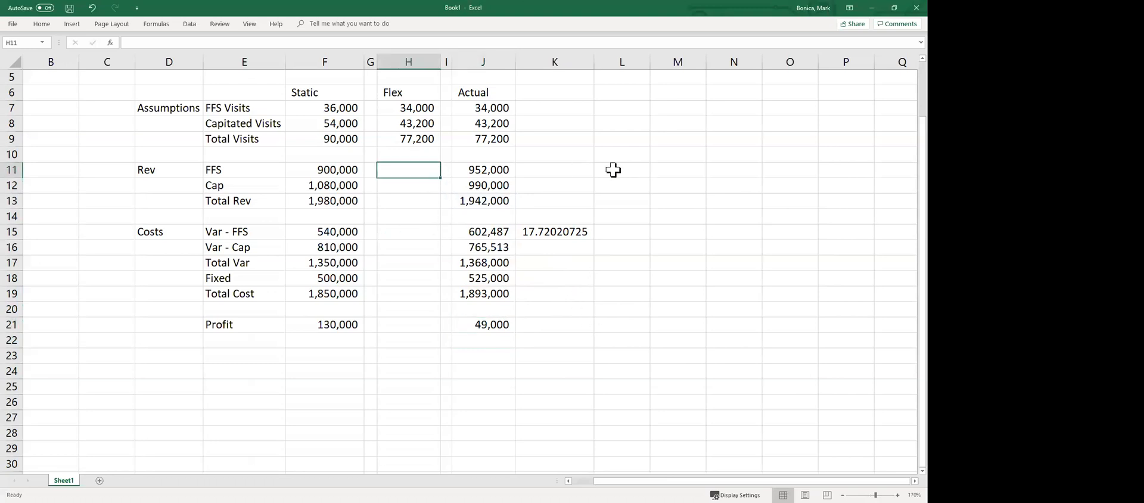
left_click(408, 356)
left_click(303, 358)
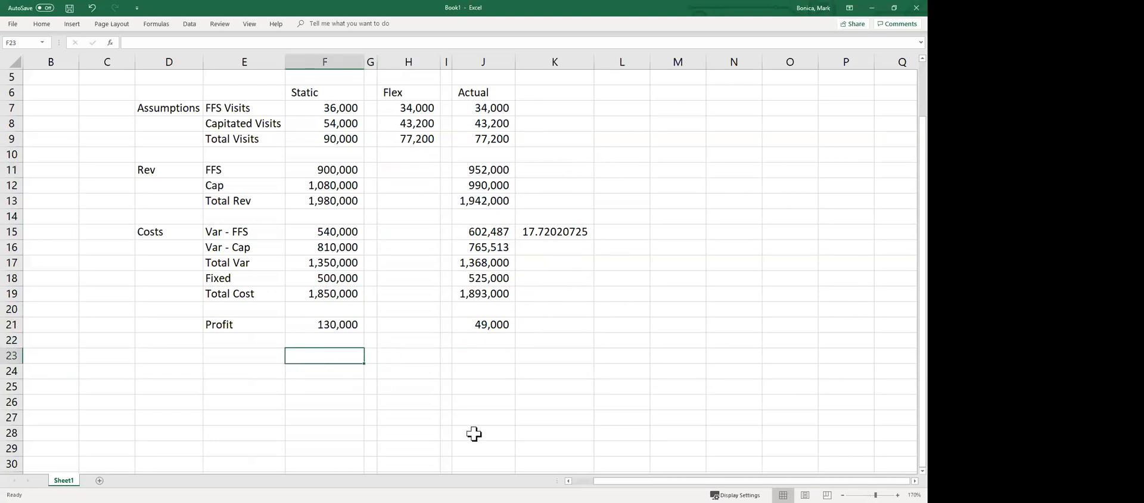
type("=")
key("BackSpace")
type("'=v")
key("BackSpace")
type("V")
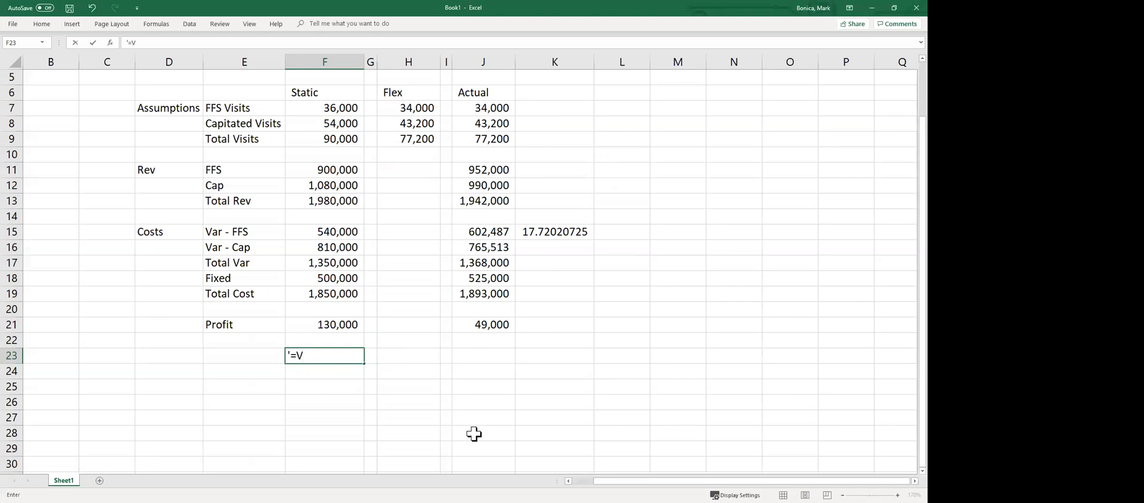
type("a x")
key("Left")
key("Left")
key("Left")
key("Right")
key("Right")
key("Right")
type("=Ve x Pe")
key("Right")
Step: Enter the literal text =Va x Pa in J23, two rows below the Actual profit
key("Right")
key("Right")
key("Right")
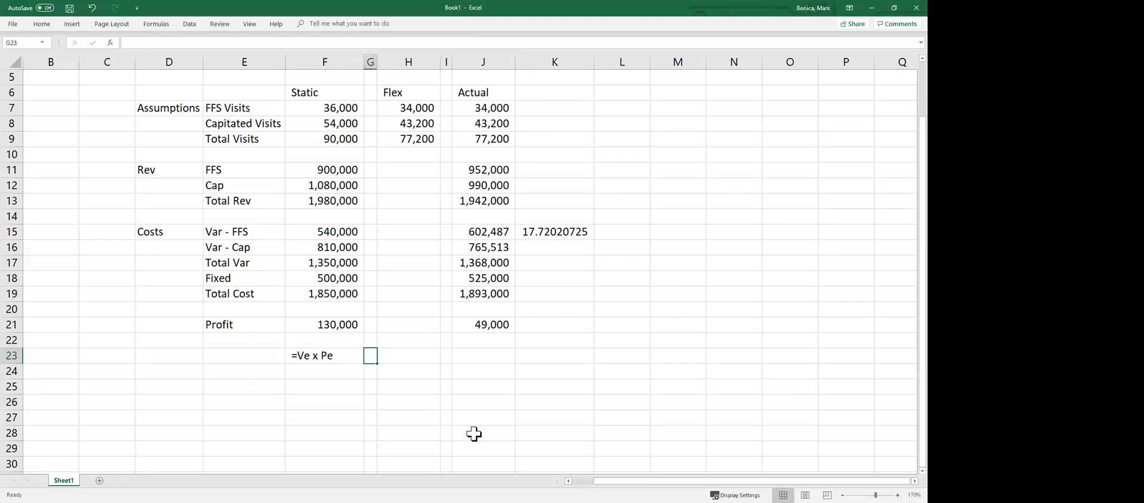
type("'")
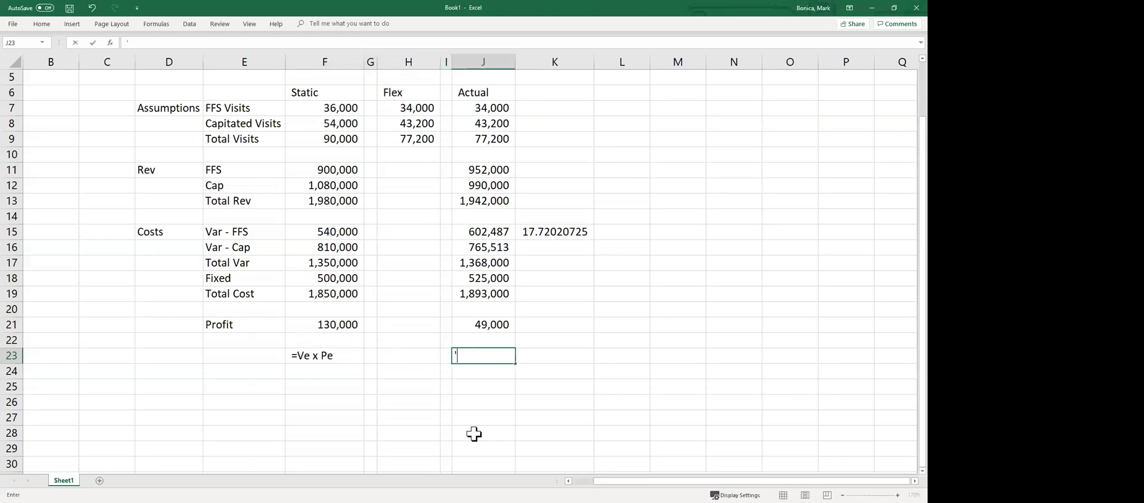
type("=Va x Pa")
key("Return")
Step: Enter =Va x Pe in H23 under the Flex column
key("Up")
key("Left")
key("Left")
type("=")
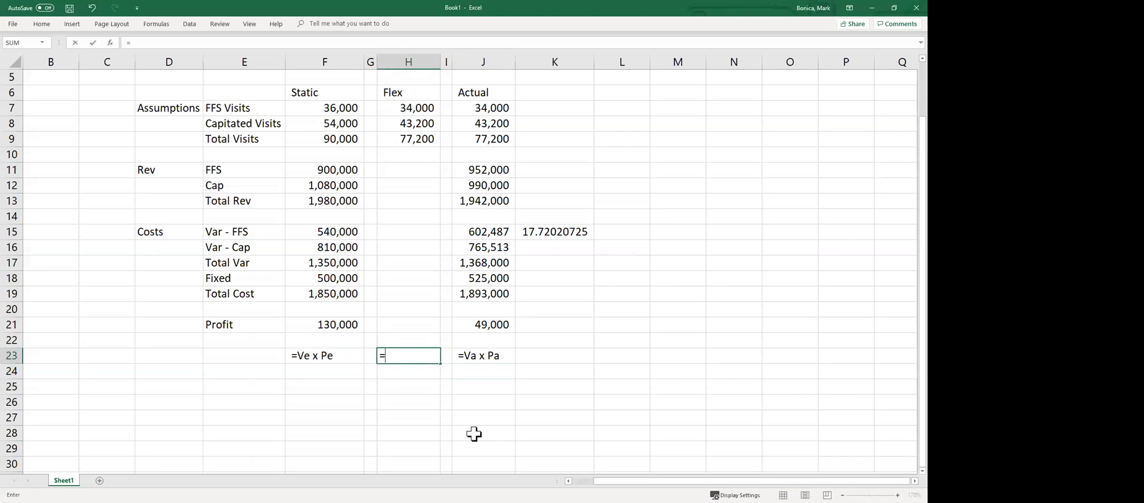
type("Va")
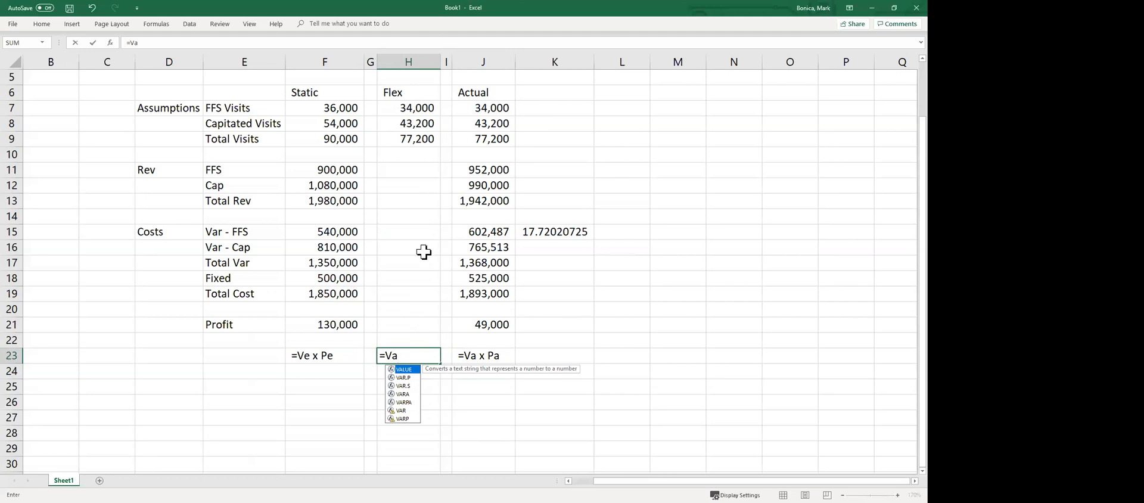
type(" x Pe")
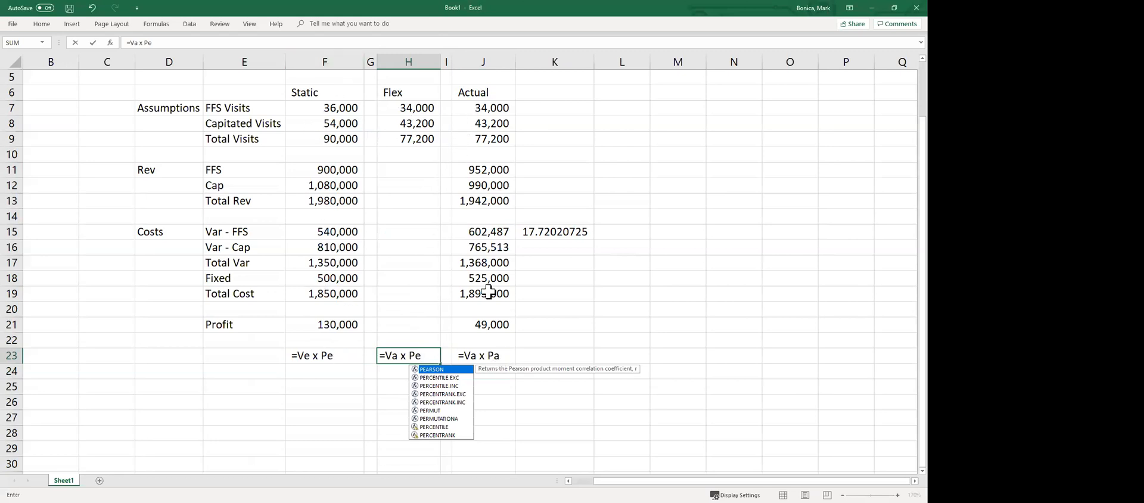
key("Return")
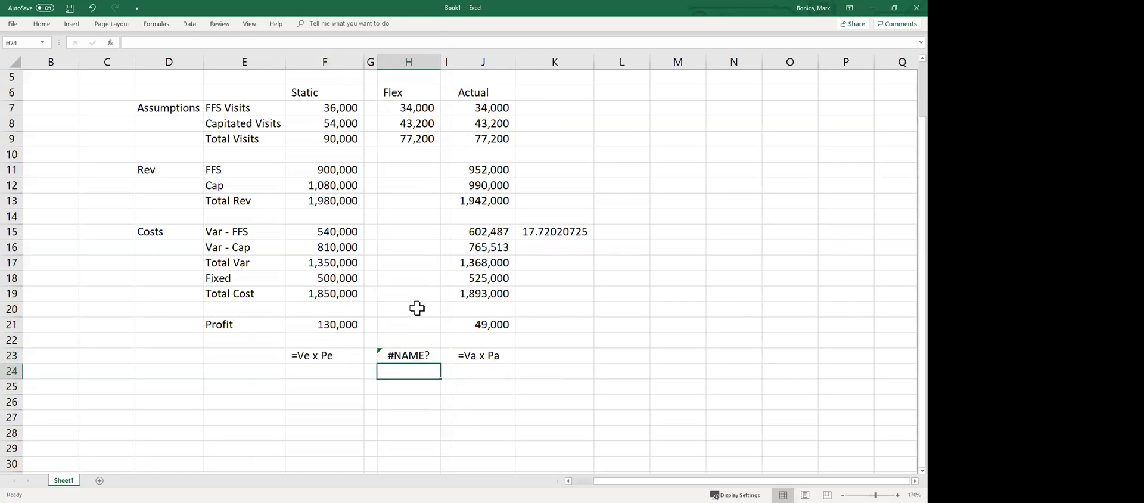
Step: Turn the =Va x Pe entry in H23 into literal text instead of a formula
left_click(417, 355)
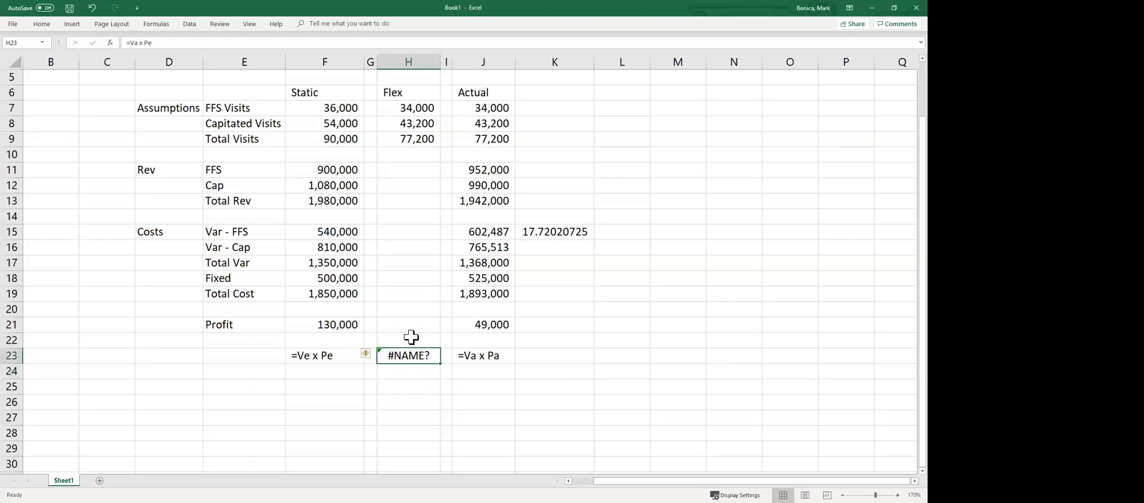
left_click(127, 42)
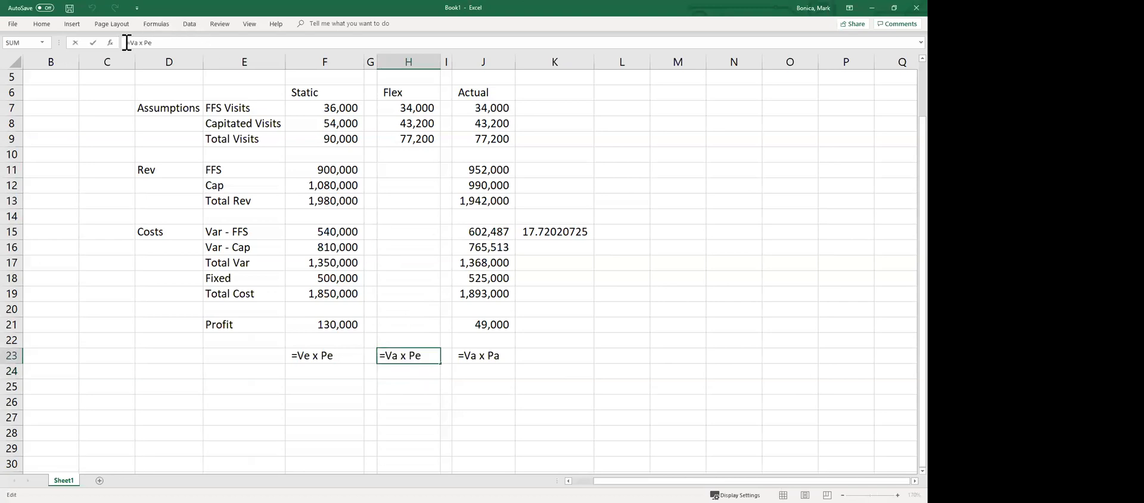
key("Return")
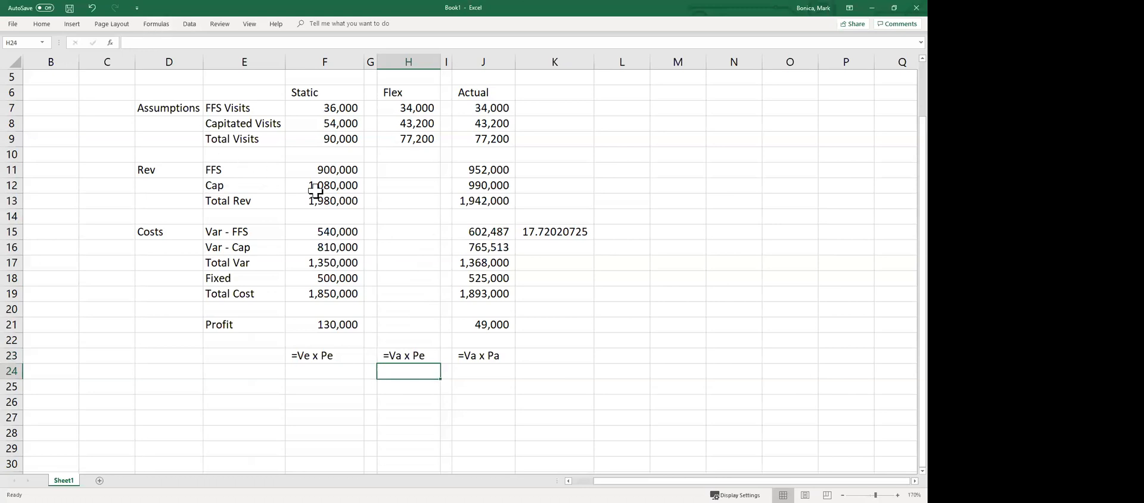
Step: Calculate the Flex FFS revenue in H11 as Flex FFS visits times 25 with =H7*25
left_click(405, 172)
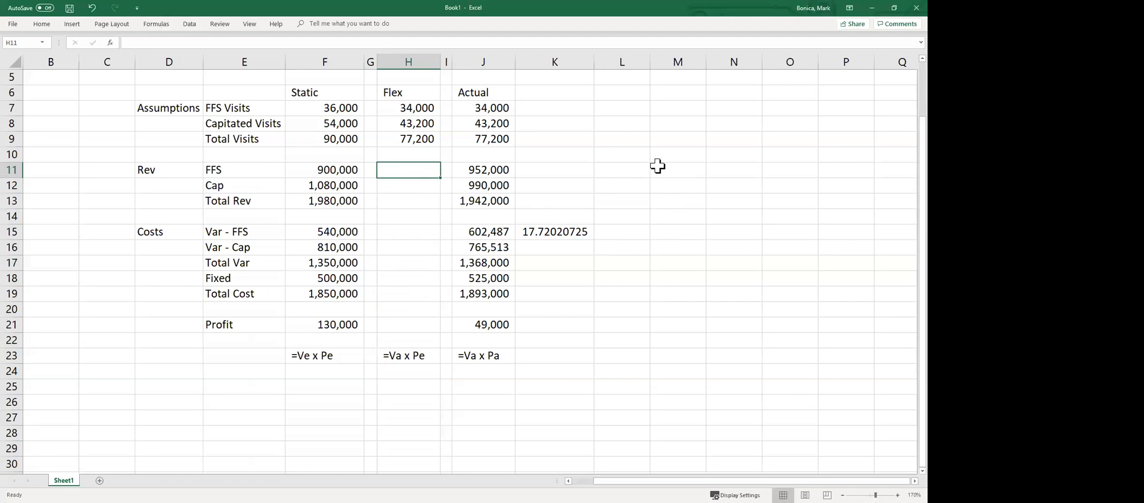
type("=")
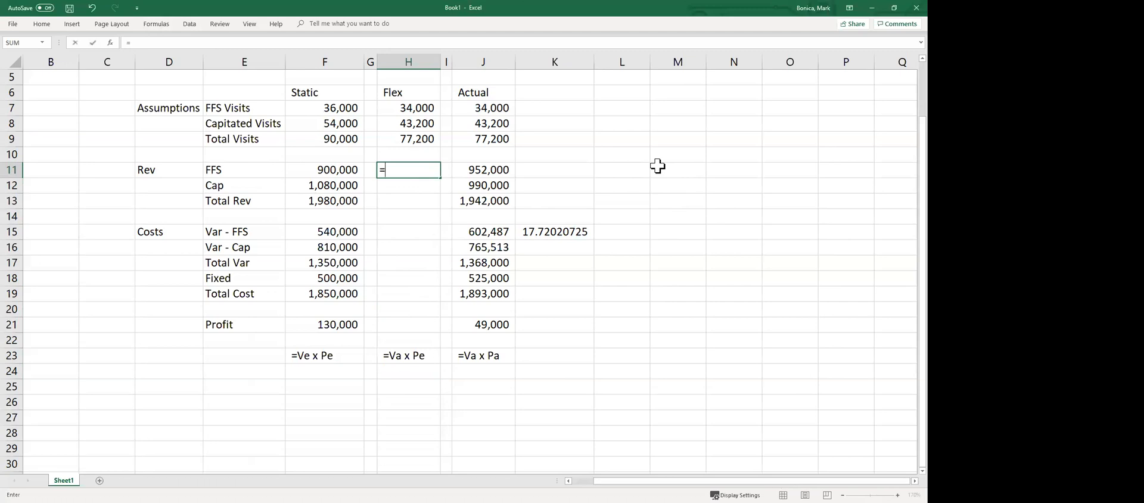
left_click(421, 108)
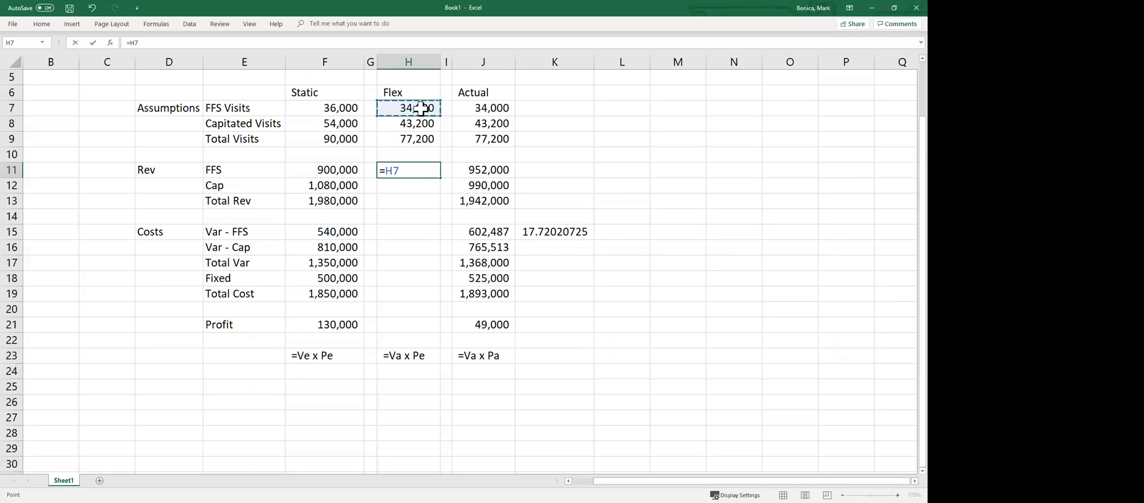
type("*25")
key("Return")
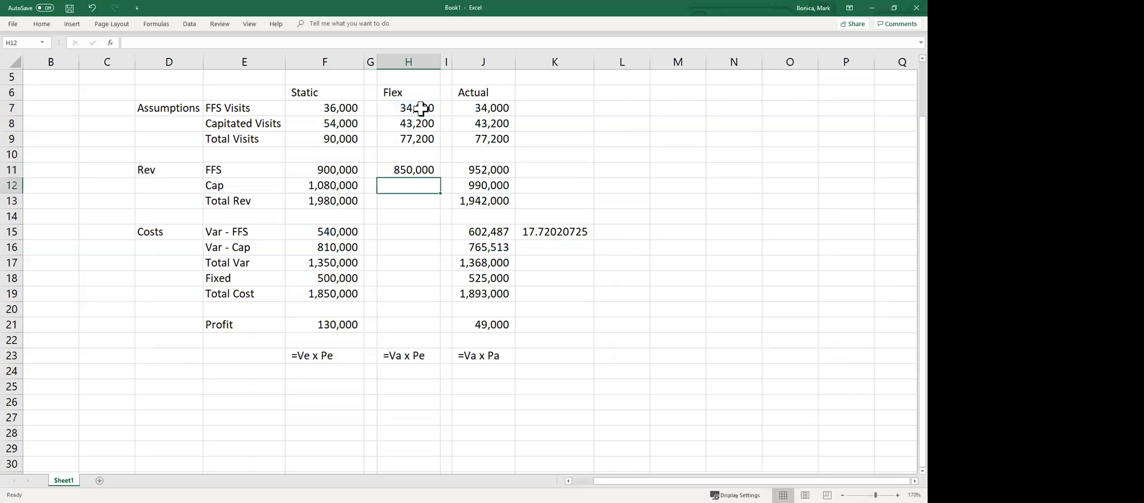
left_click(428, 170)
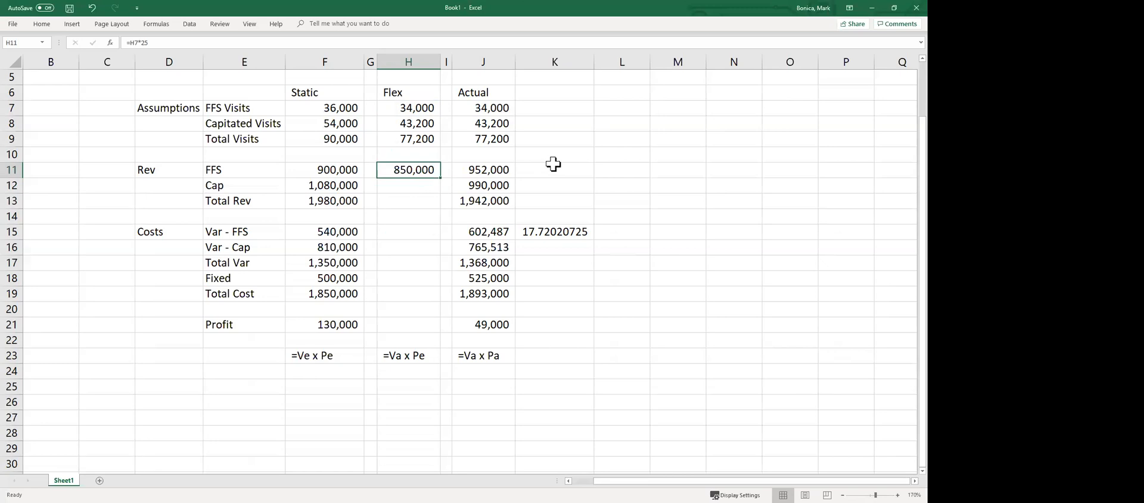
Step: Calculate the Flex capitated revenue in H12 with =30000*12*3
key("Down")
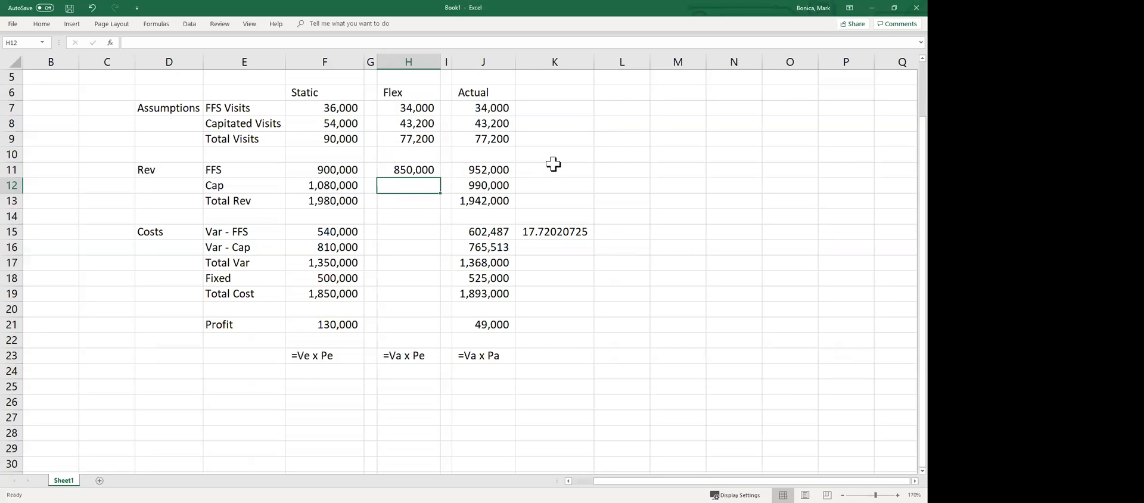
type("=")
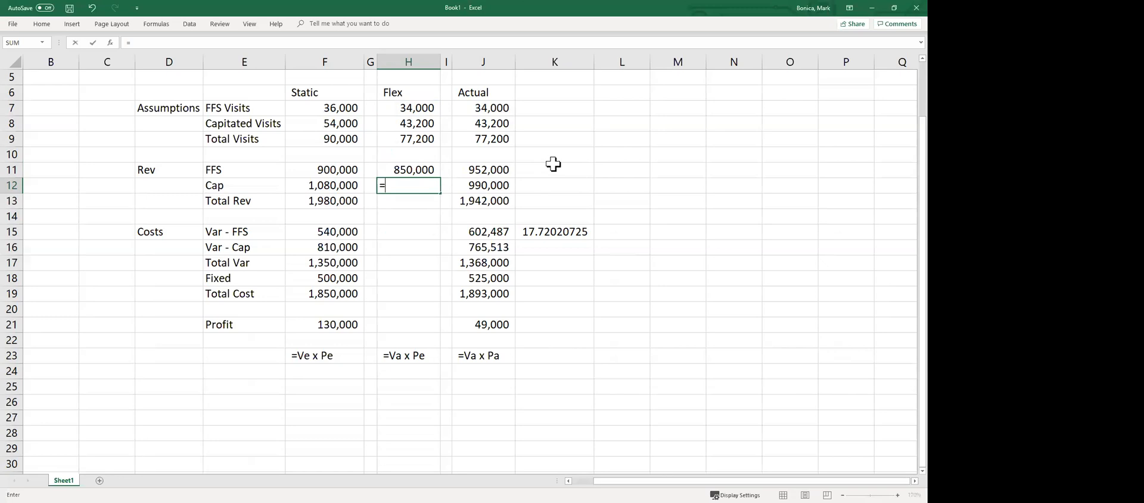
type("30000*12*")
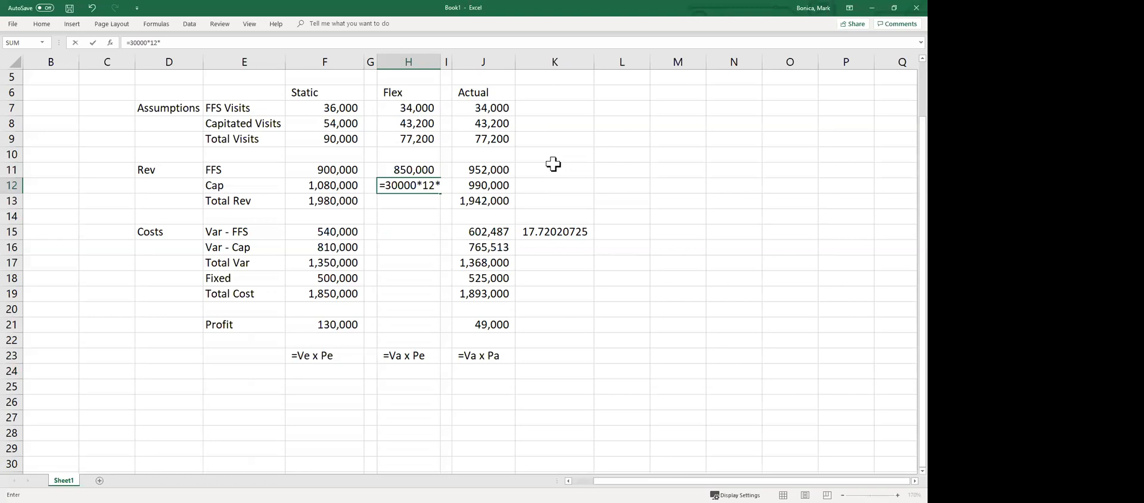
type("3")
key("Return")
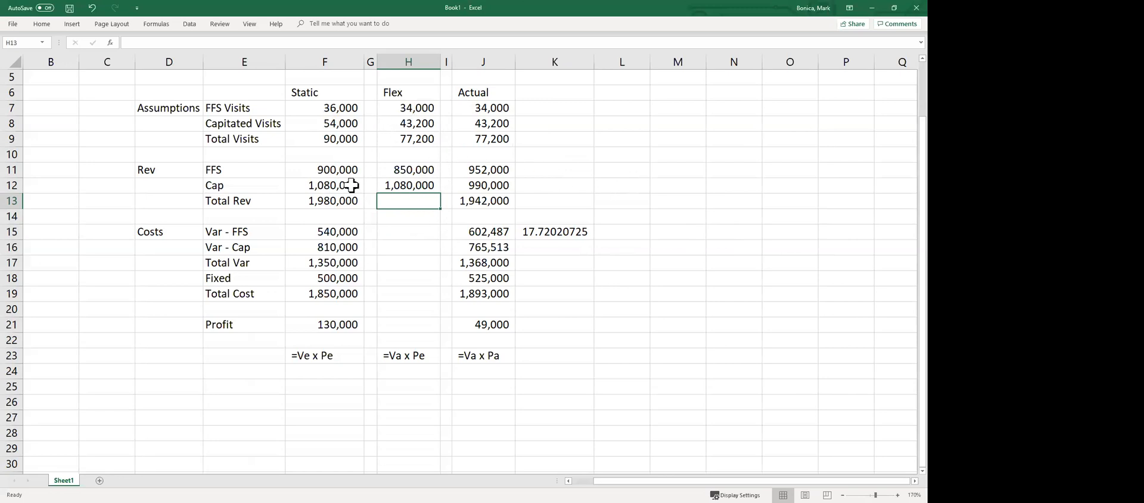
Step: Calculate the Flex total revenue in H13 by summing the FFS and capitated revenue in H11:H12
type("=")
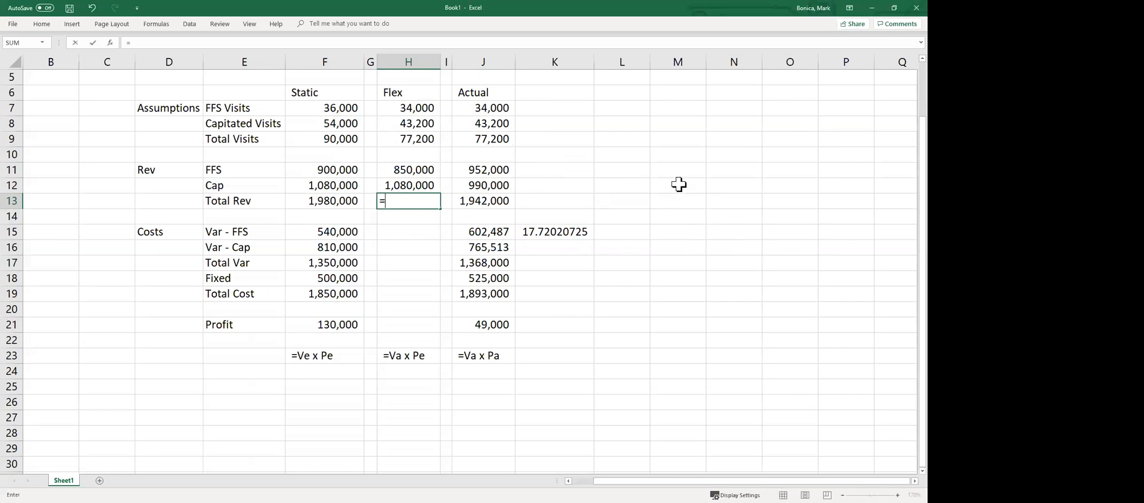
type("sum(")
key("Up")
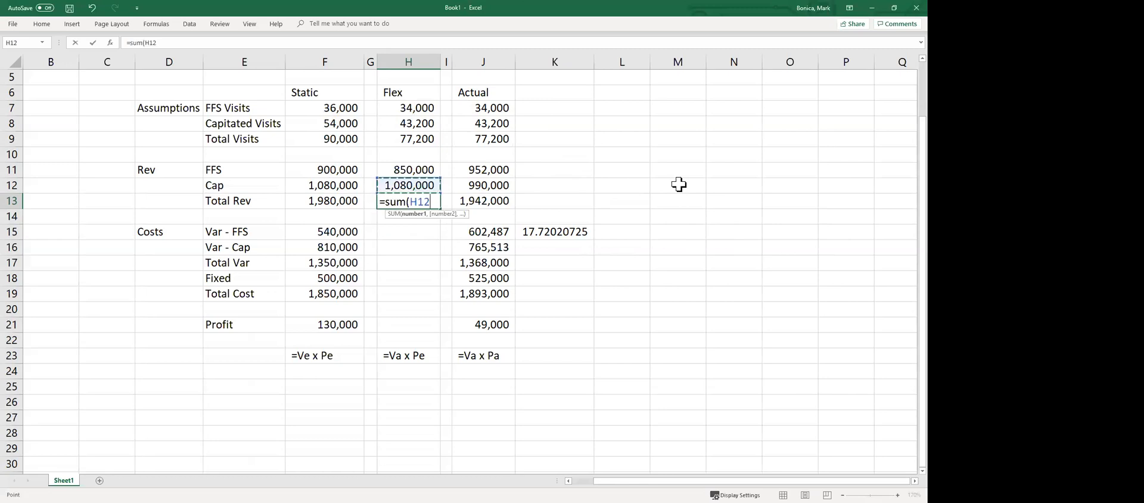
key("shift+Up")
key("Return")
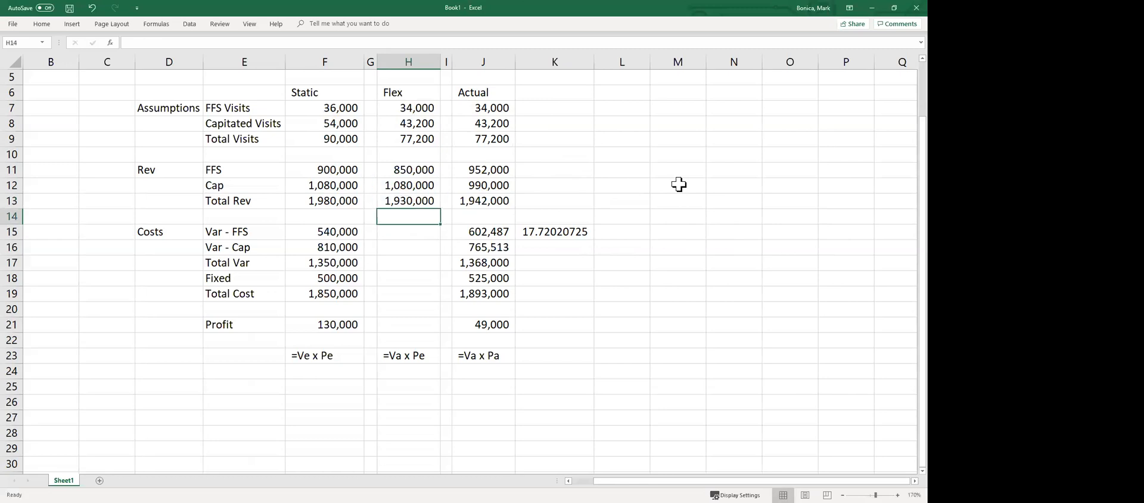
Step: Calculate the Flex variable FFS cost in H15 as Flex FFS visits times 15 with =H7*15
left_click(401, 231)
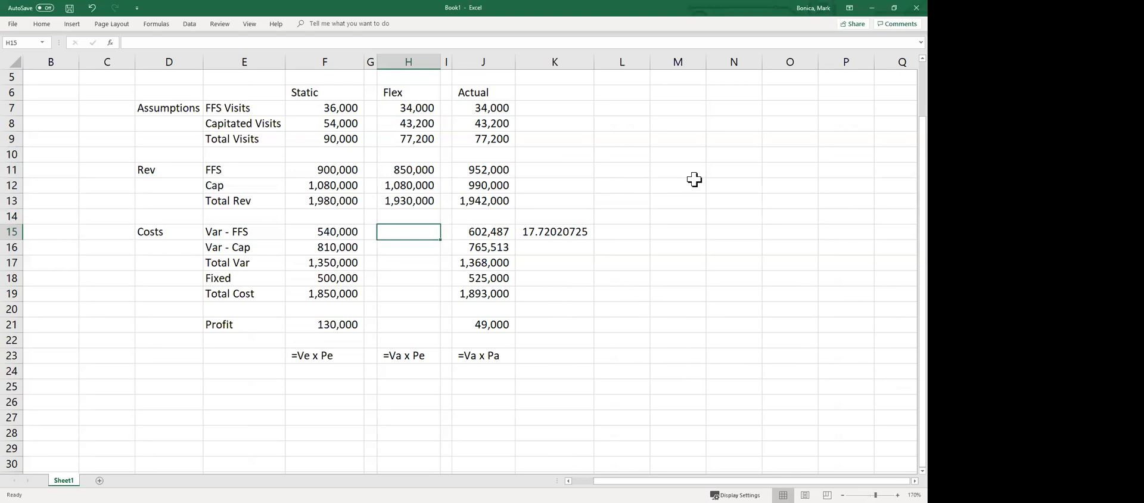
type("=")
left_click(431, 109)
type("*")
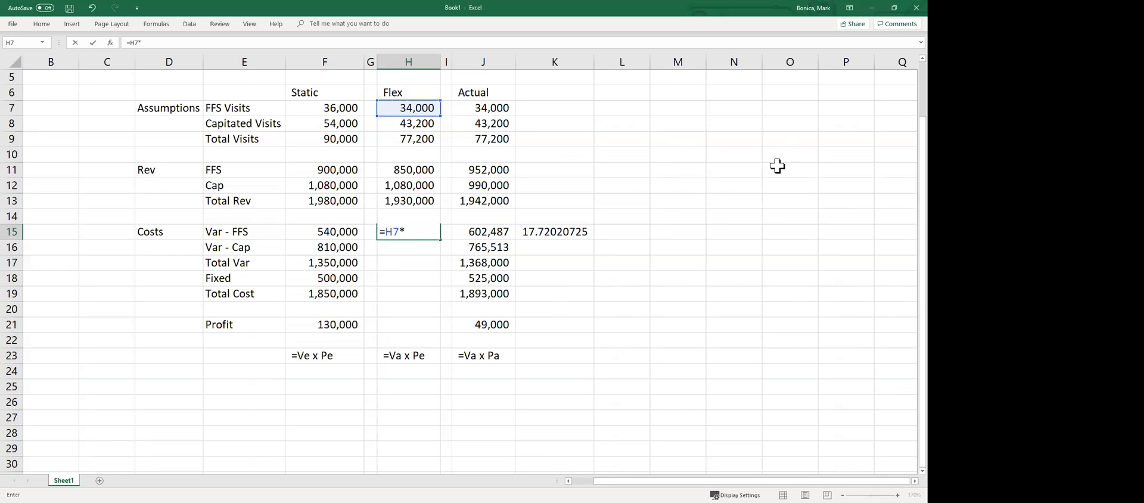
type("15")
key("Return")
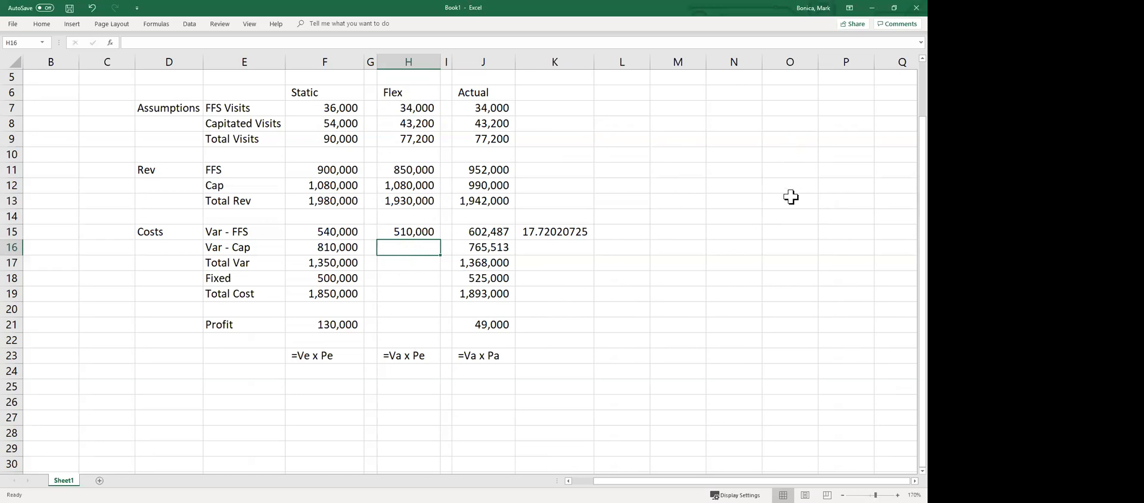
Step: Calculate the Flex variable capitated cost in H16 as Flex capitated visits times 15 with =H8*15
type("=")
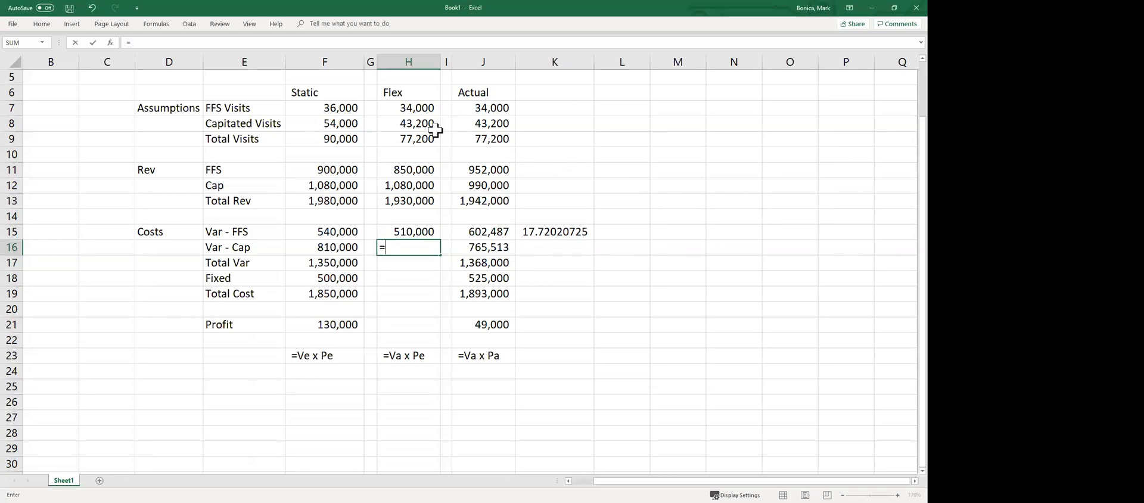
left_click(417, 123)
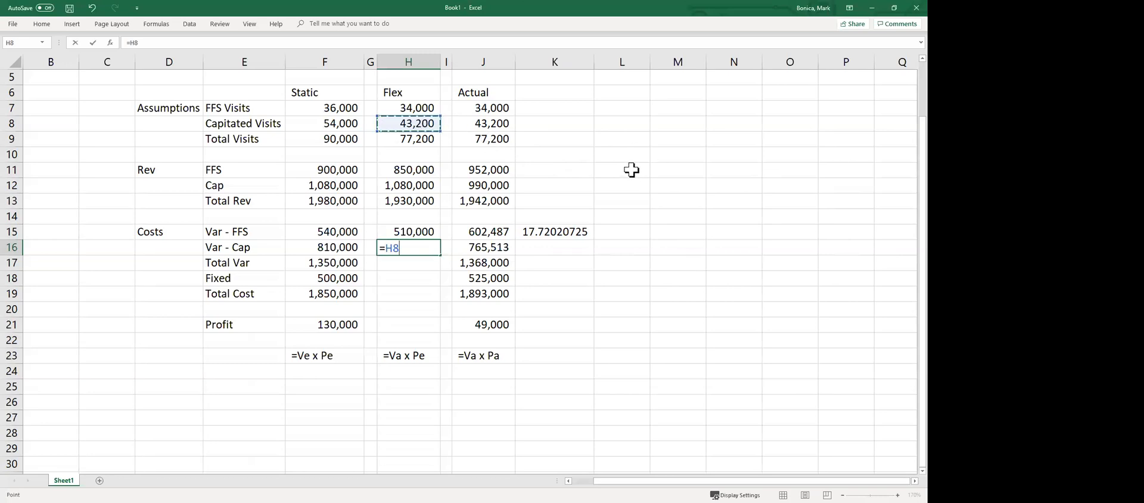
type("*15")
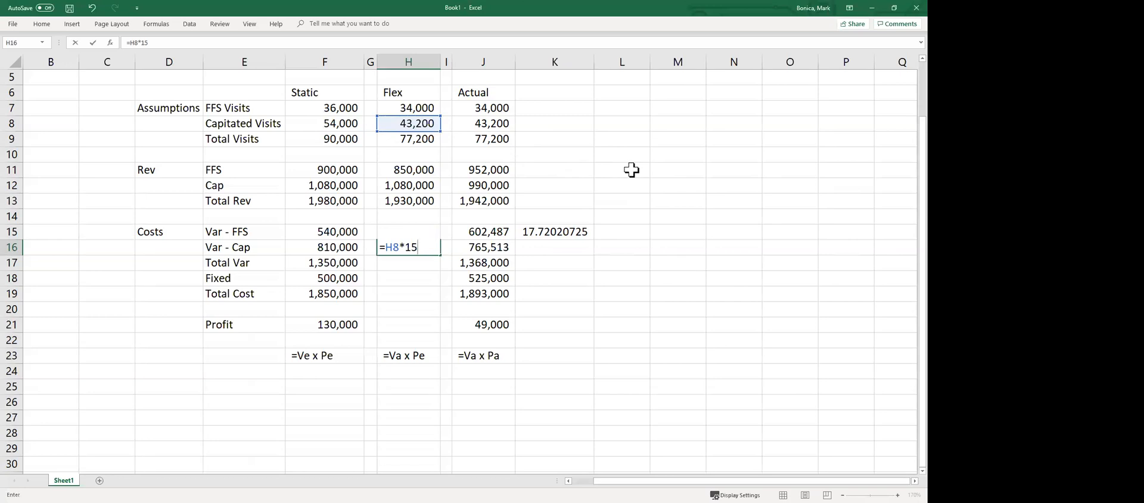
key("Return")
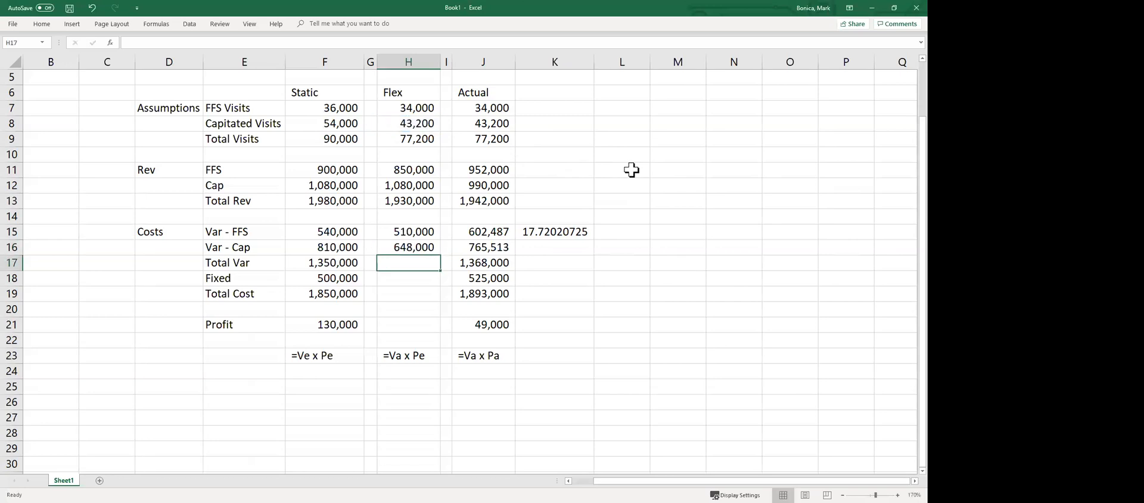
Step: Calculate the Flex total variable cost in H17 by summing the two variable costs in H15:H16
type("=sum(")
key("Up")
key("shift+Up")
key("Return")
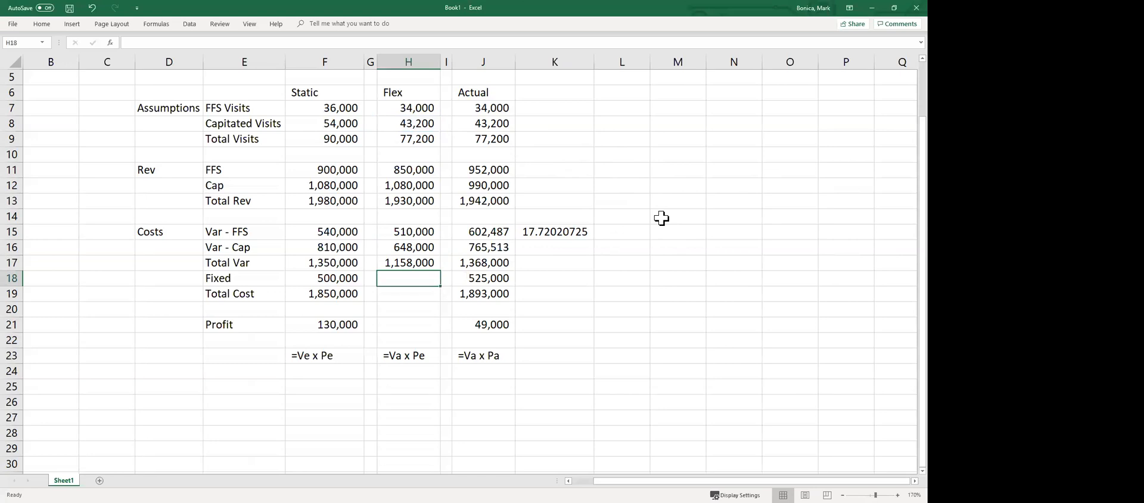
Step: Enter 500000 as the Flex fixed cost in H18 and sum H17:H18 for the Flex total cost in H19
type("500000")
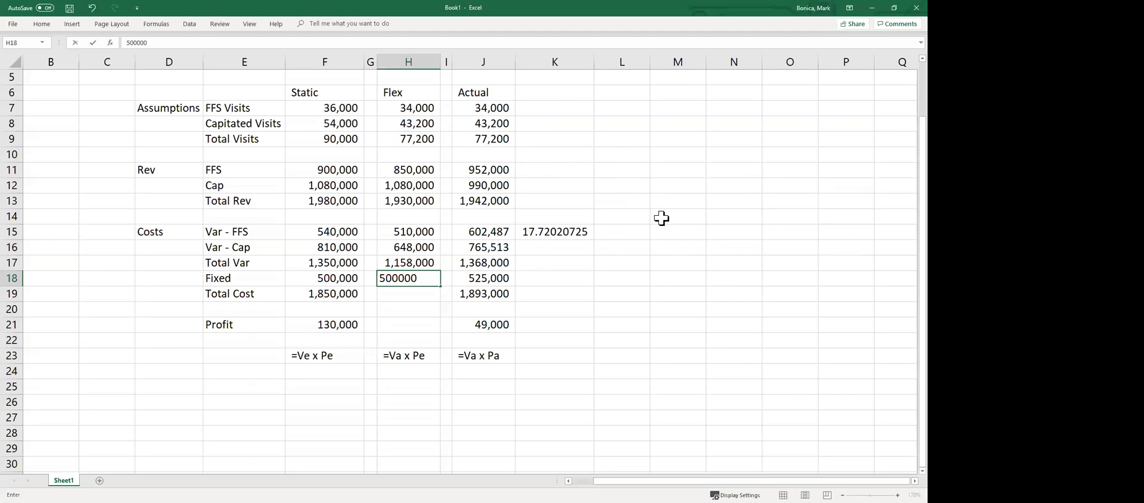
key("Return")
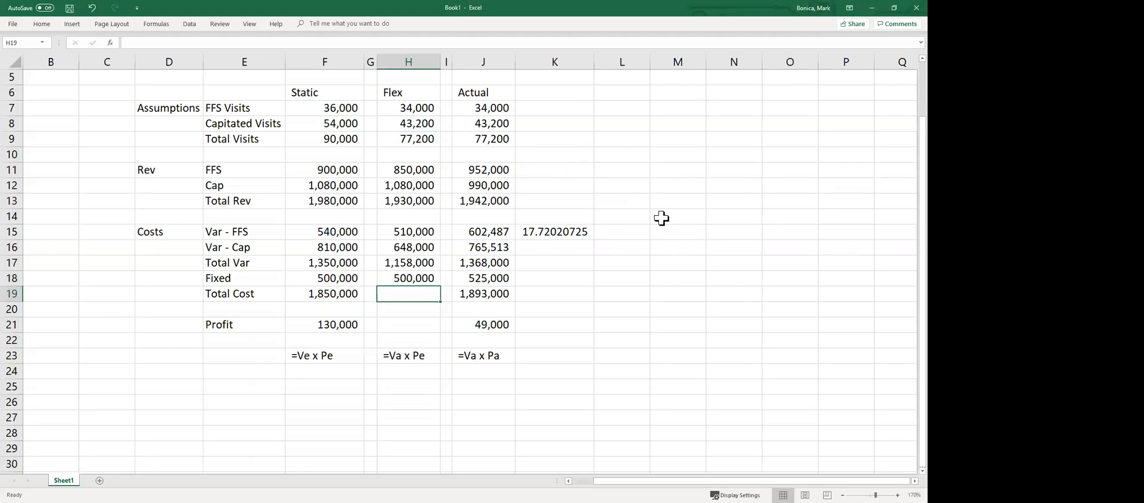
type("=")
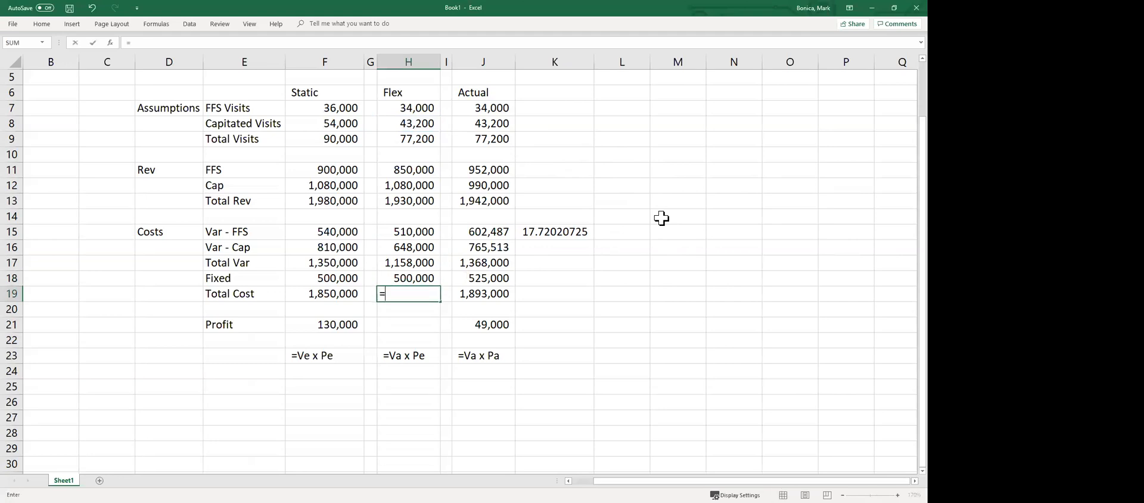
type("sum(")
key("Up")
key("shift+Up")
key("Return")
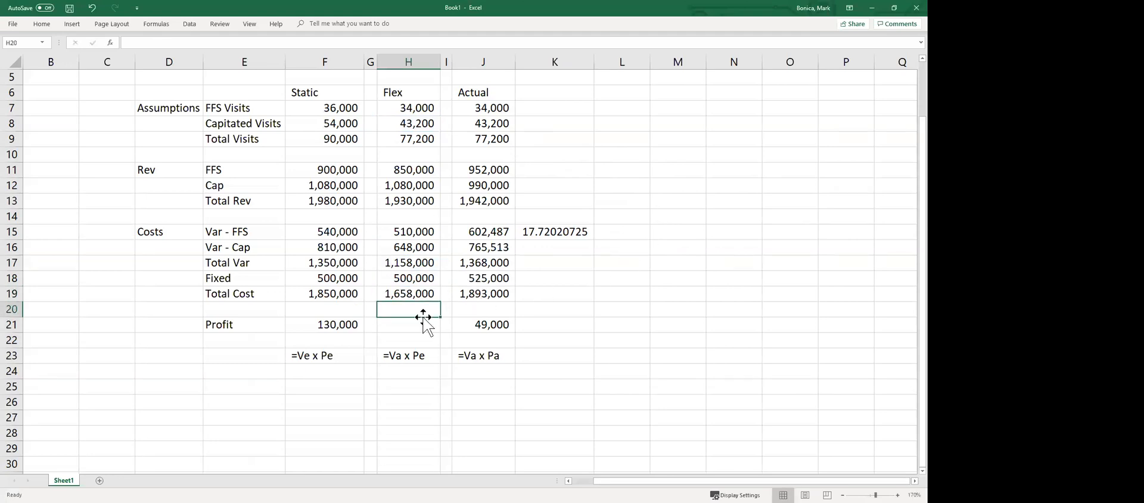
Step: Calculate the Flex profit in H21 as total revenue minus total cost with =H13-H19
key("Down")
type("=")
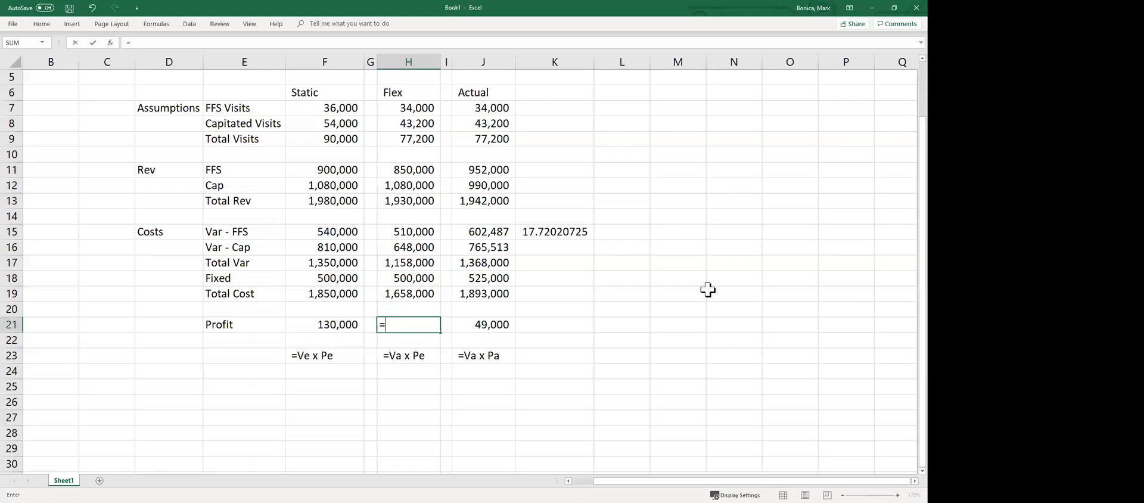
left_click(408, 204)
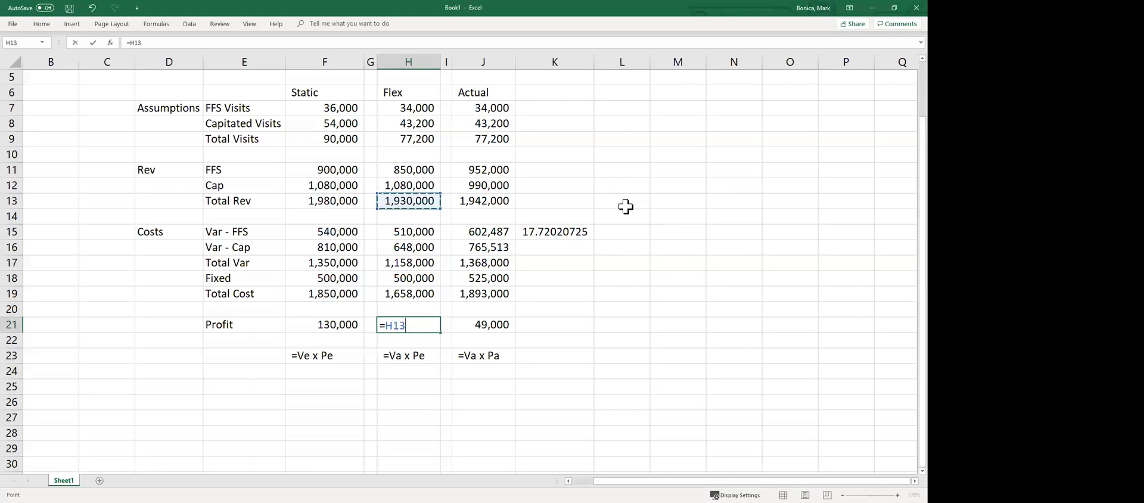
type("-")
left_click(417, 293)
key("Return")
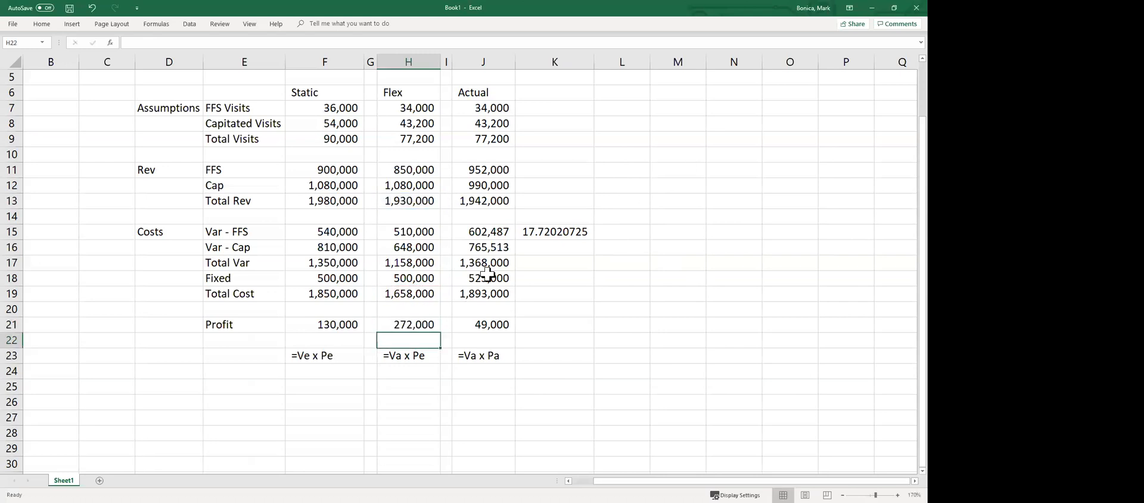
Step: Hide column K, which holds the per-visit cost calculation, by collapsing its width to zero
left_click(551, 323)
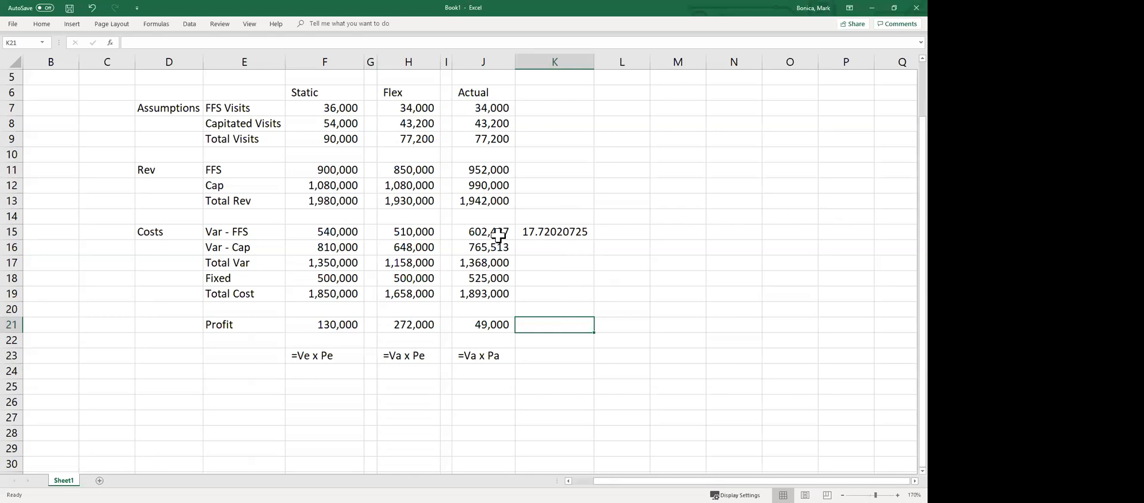
left_click(534, 230)
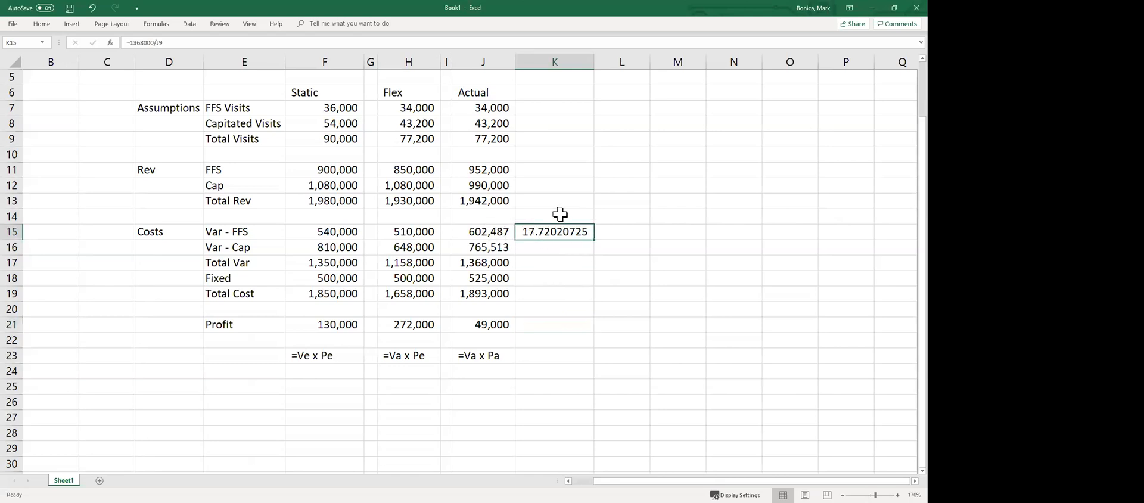
left_click_drag(594, 58, 514, 72)
left_click(541, 229)
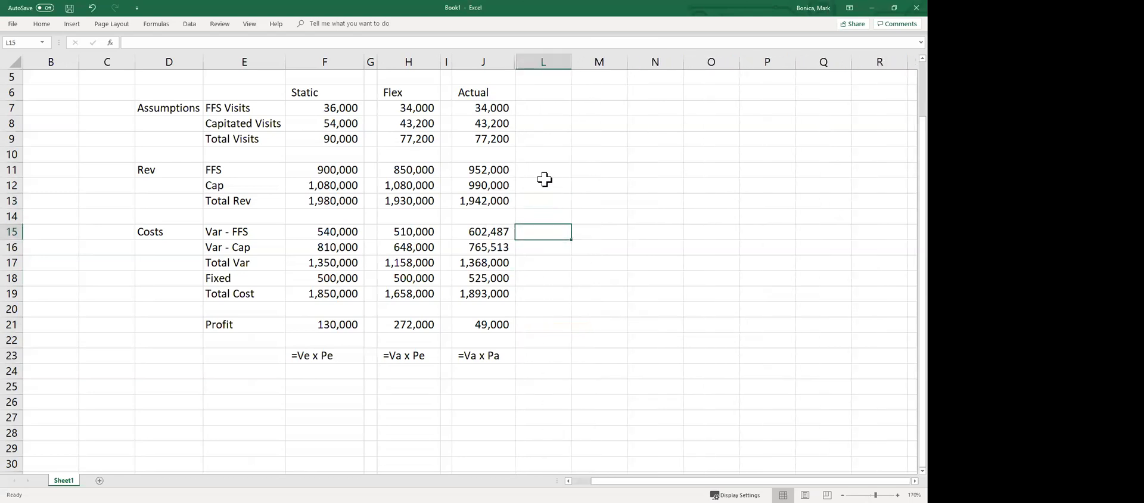
Step: Calculate the profit variance in L21 as Actual minus Static profit with =J21-F21
left_click(541, 108)
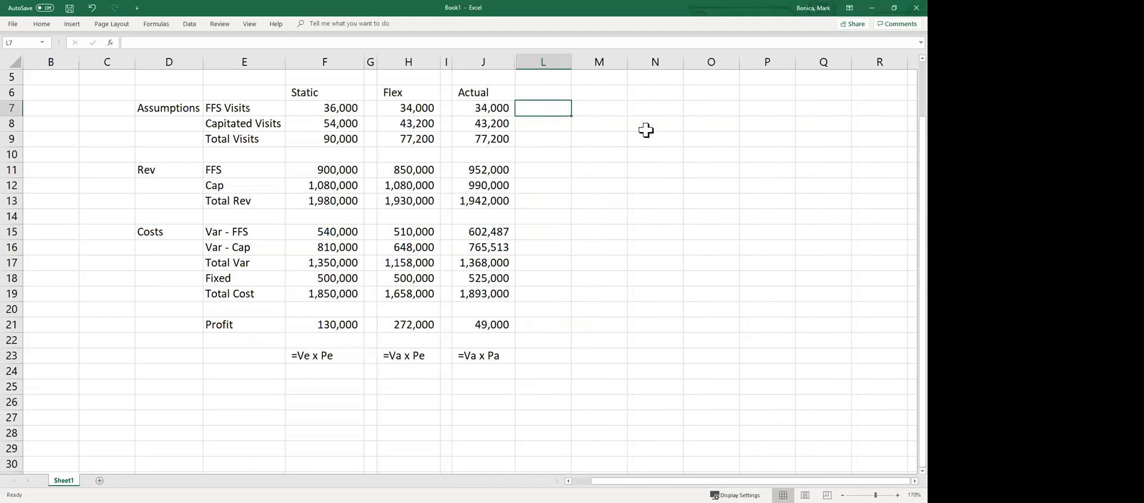
key("Down")
key("Down")
key("Down")
key("Down")
key("Down")
key("Down")
key("Down")
key("Down")
key("Down")
key("Down")
key("Down")
key("Down")
key("Down")
key("Down")
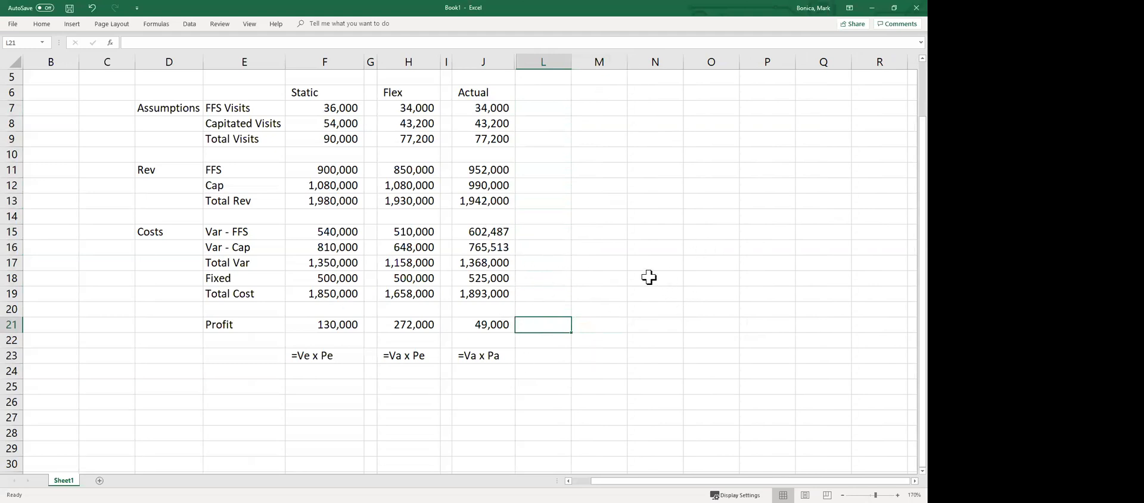
type("=")
left_click(504, 322)
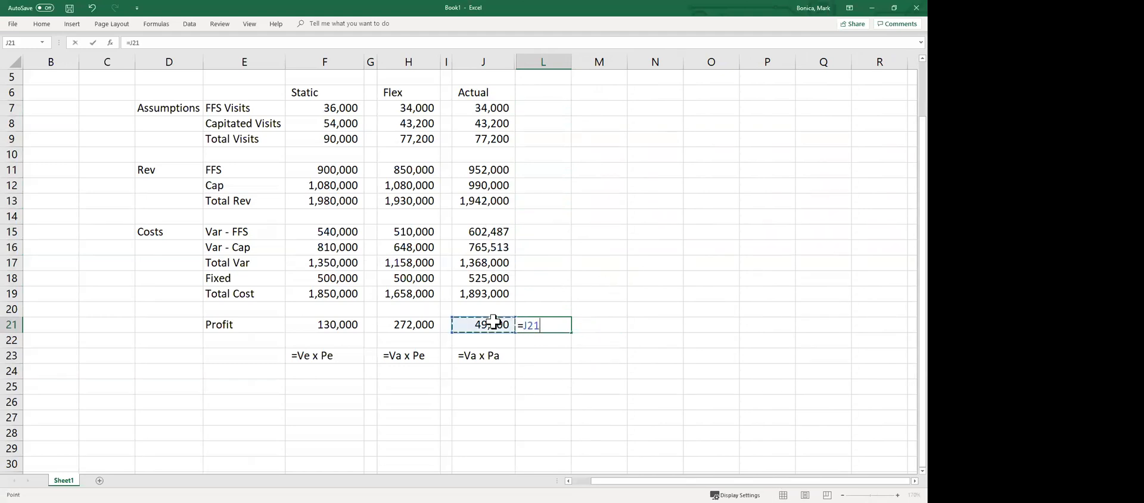
type("-")
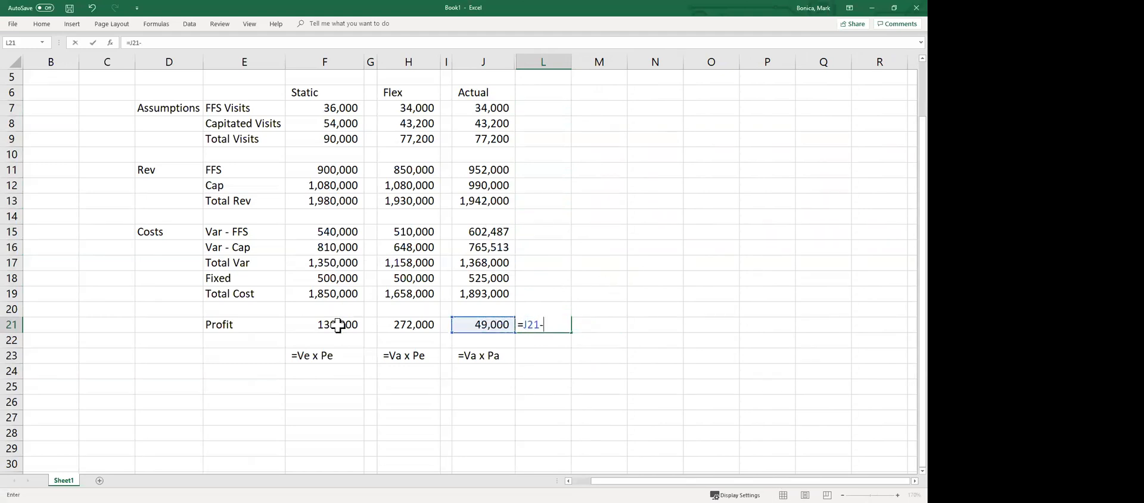
left_click(339, 324)
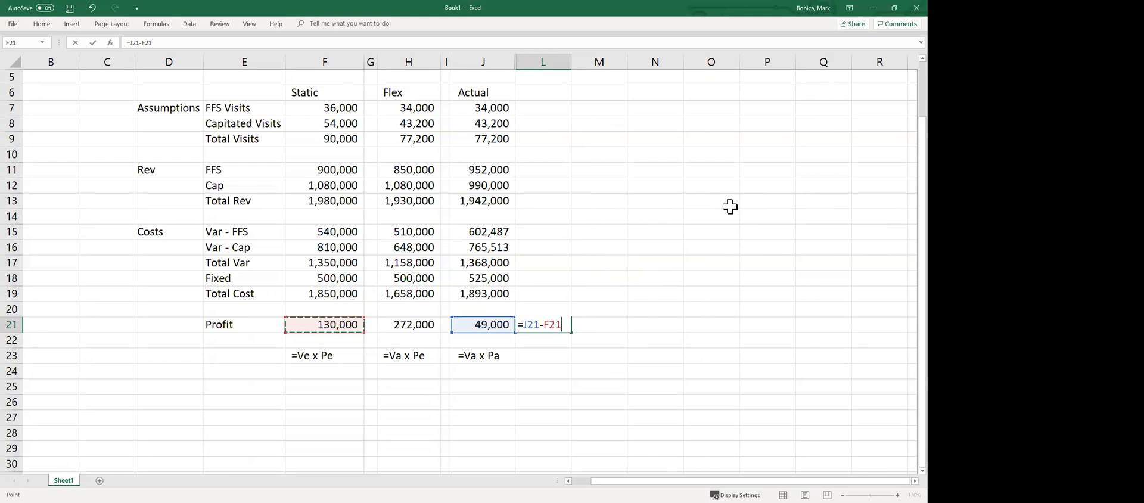
key("Return")
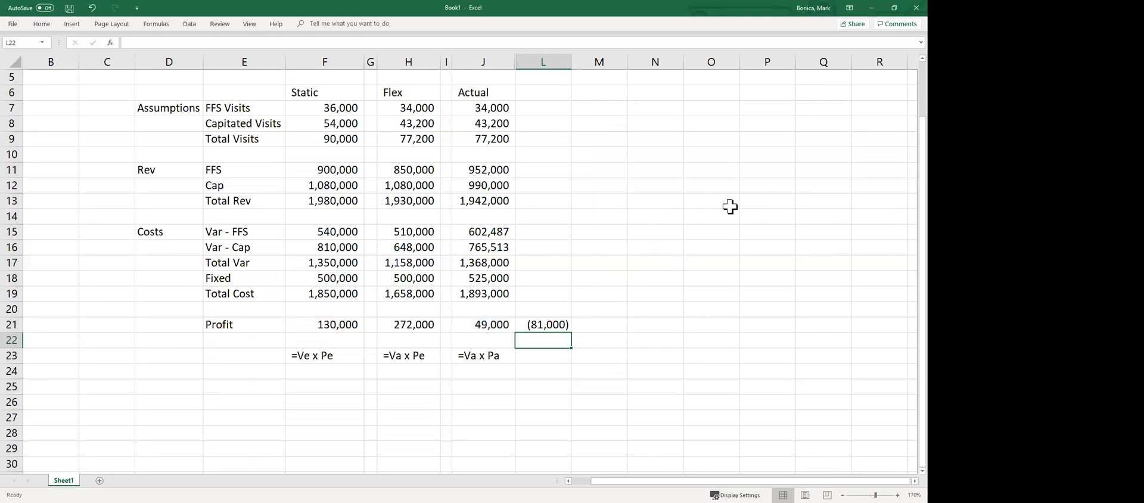
Step: Calculate the total revenue variance in L13 as Actual minus Static revenue with =J13-F13
key("Up")
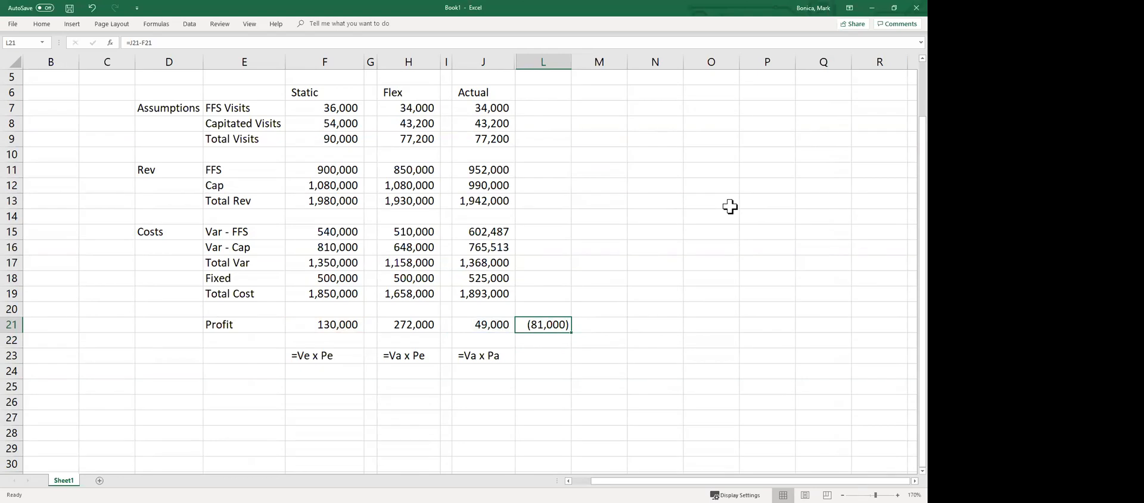
key("Up")
key("Up")
key("Up")
key("Up")
key("Up")
key("Up")
key("Up")
key("Up")
type("=")
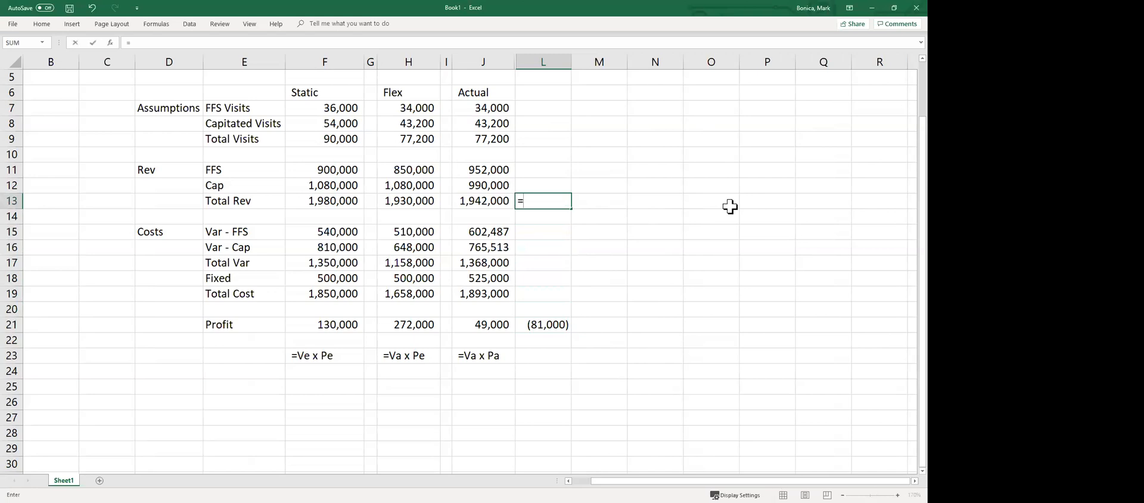
key("Left")
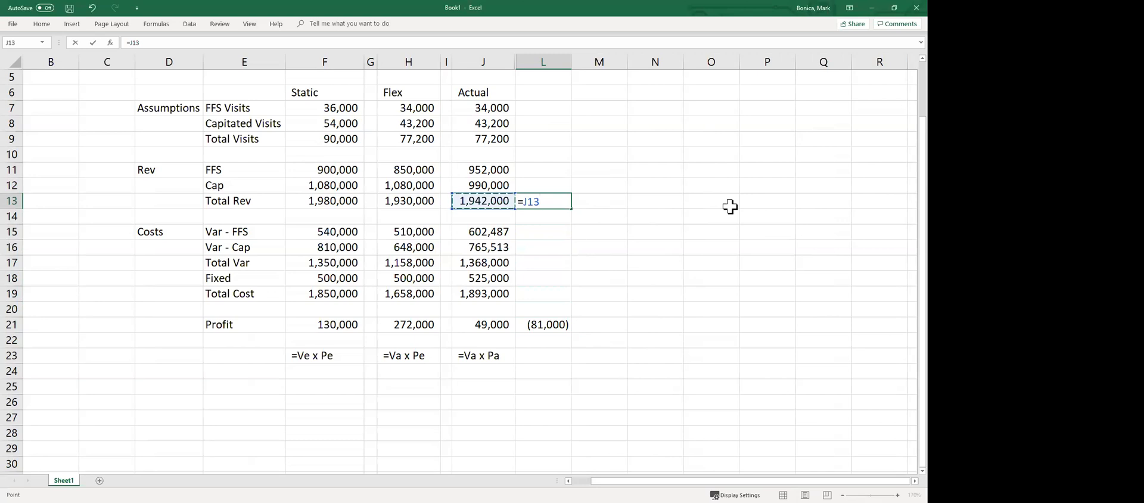
type("-")
key("Left")
key("Left")
key("Left")
key("Left")
key("Left")
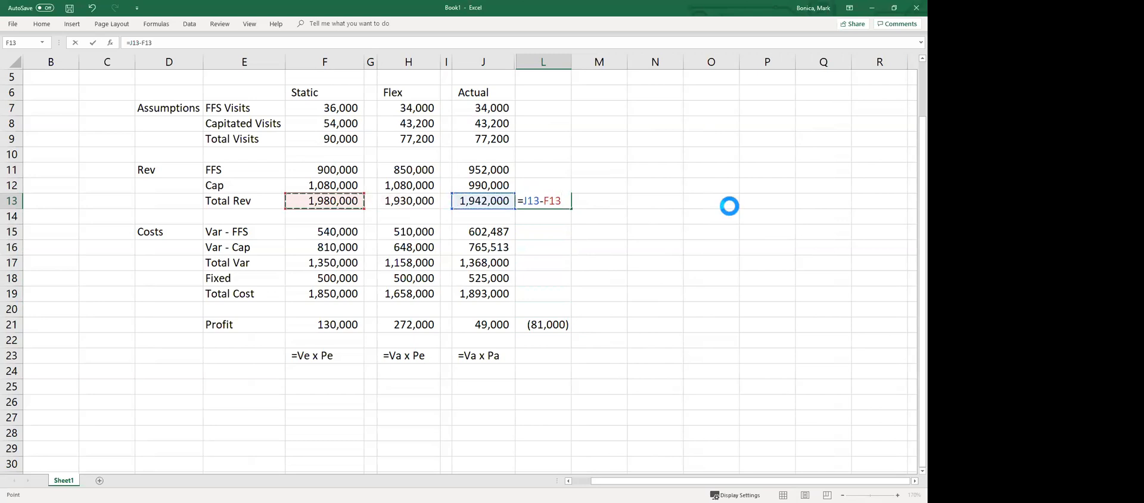
key("Return")
key("Up")
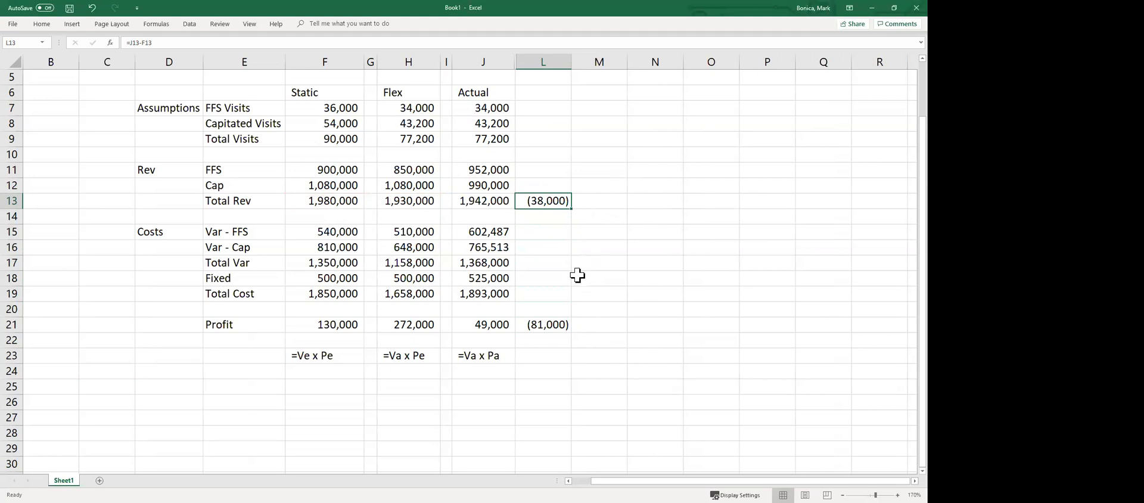
Step: Calculate the total cost variance in L19 as Static minus Actual cost with =F19-J19
left_click(544, 294)
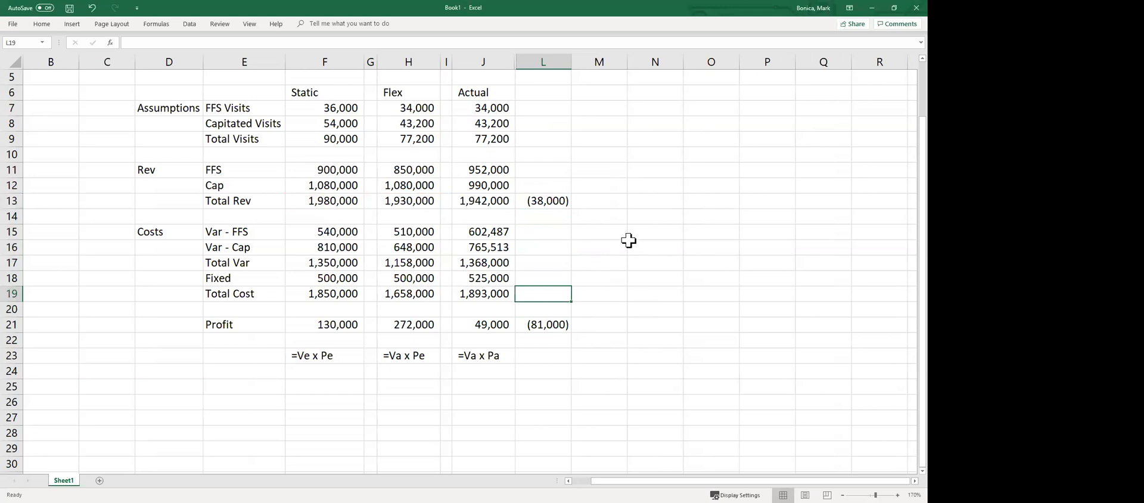
type("=")
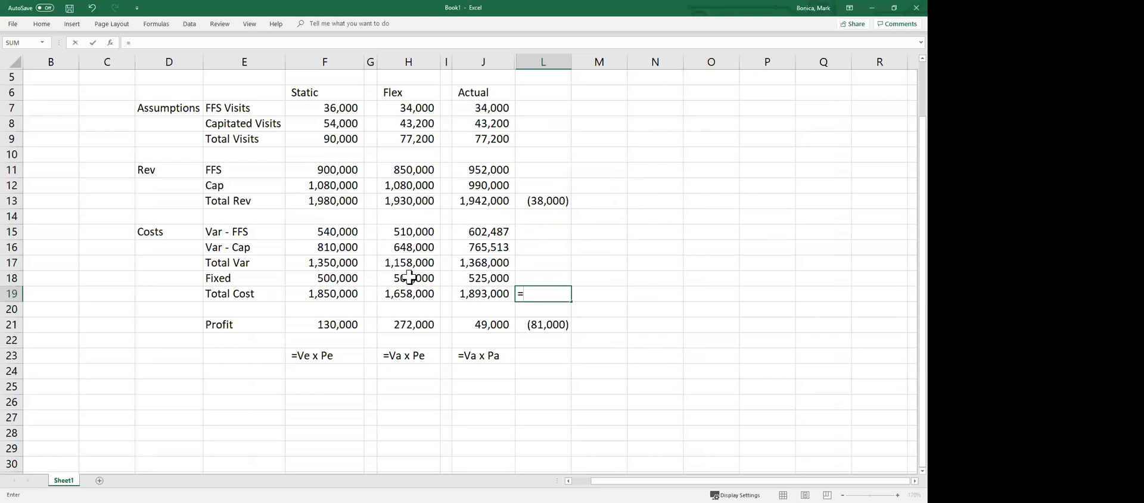
left_click(334, 295)
type("-")
left_click(499, 292)
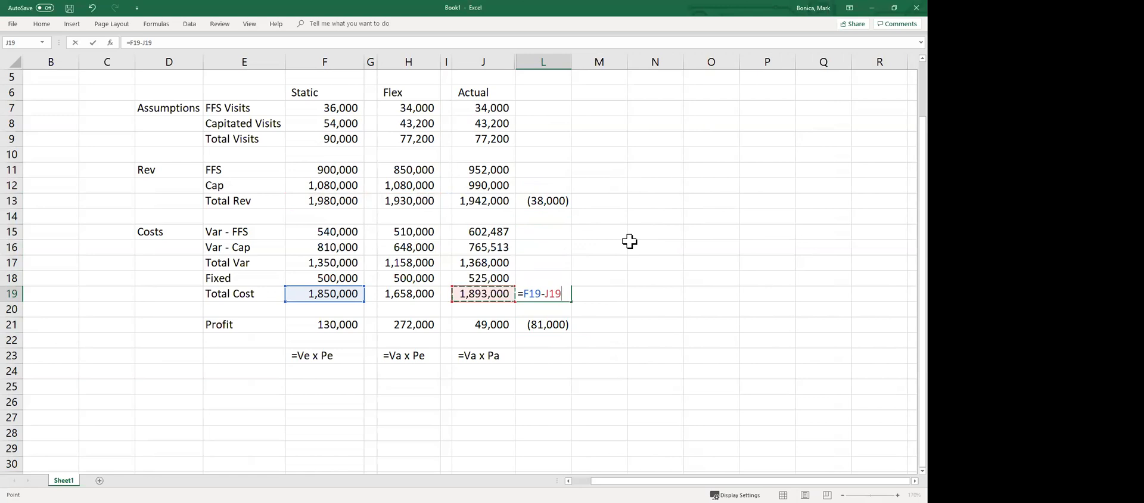
key("Return")
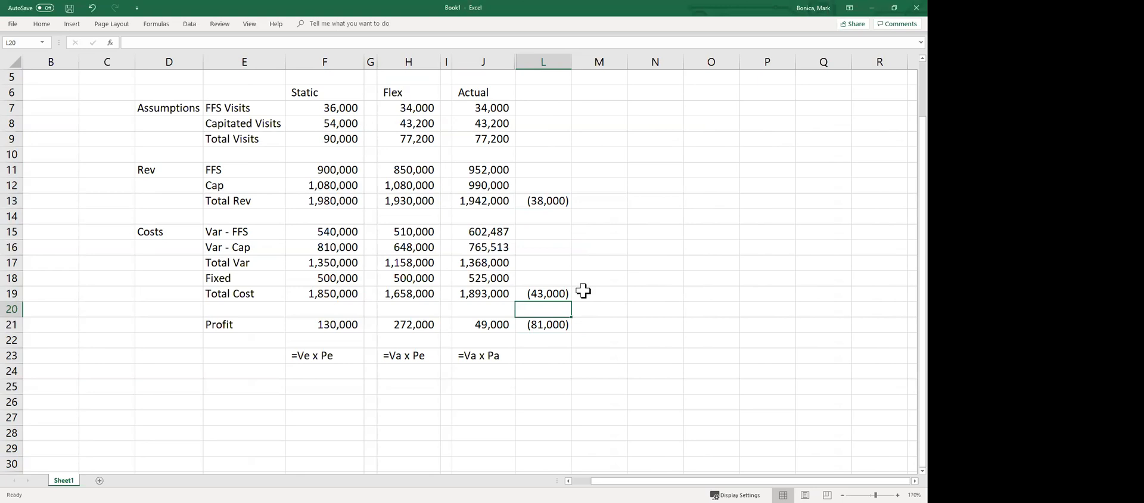
Step: Check the combined revenue and cost variances in L20 with =SUM(L13:L19), and clear that cell again
left_click(600, 324)
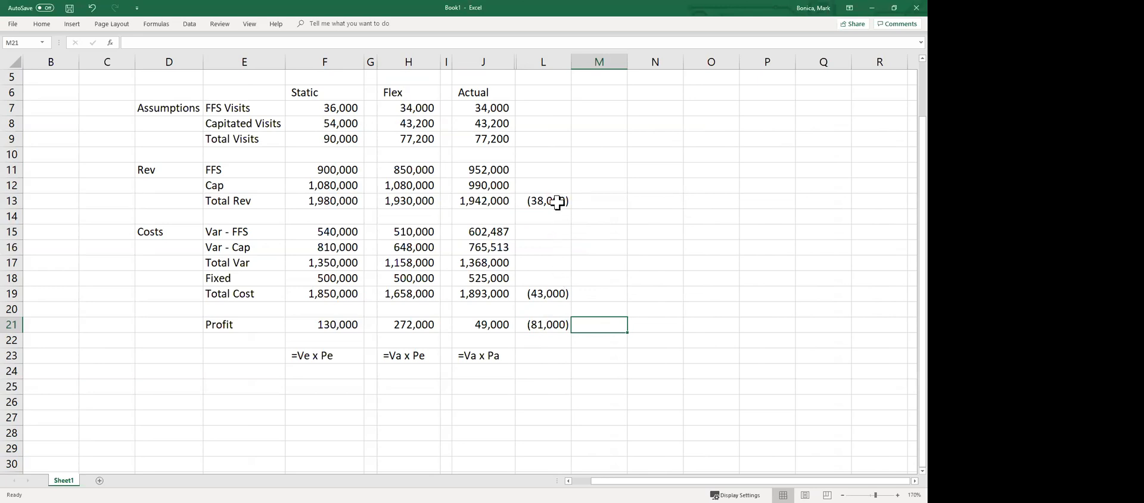
left_click(559, 311)
type("=")
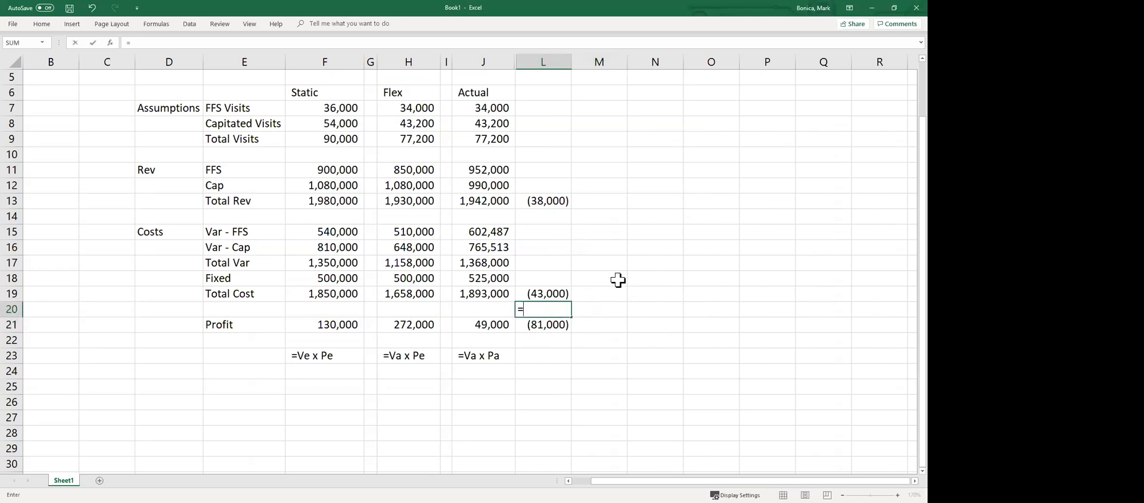
type("sum(")
key("Up")
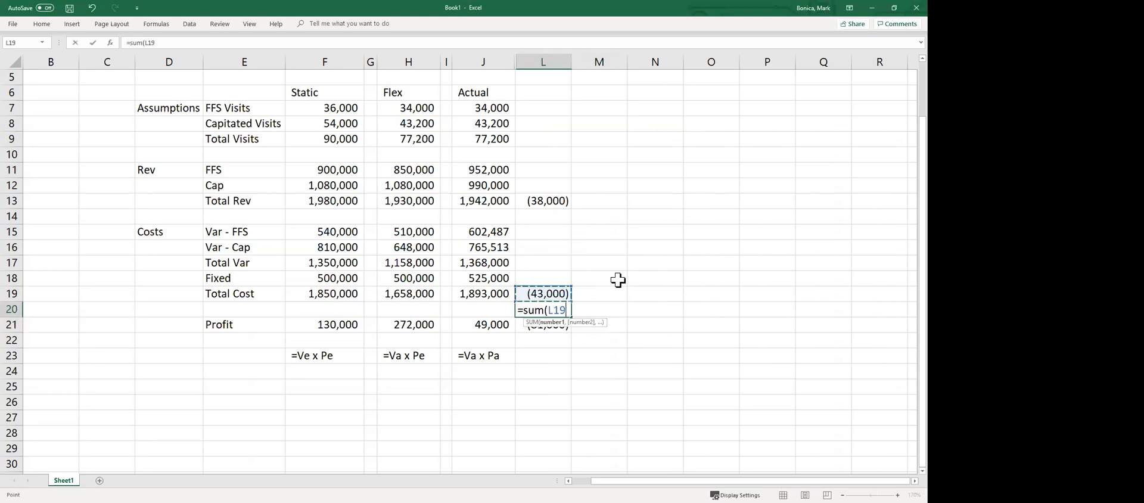
key("shift+Up")
key("shift+Up")
key("shift+Up")
key("shift+Up")
key("shift+Up")
key("shift+Up")
key("Return")
left_click(545, 310)
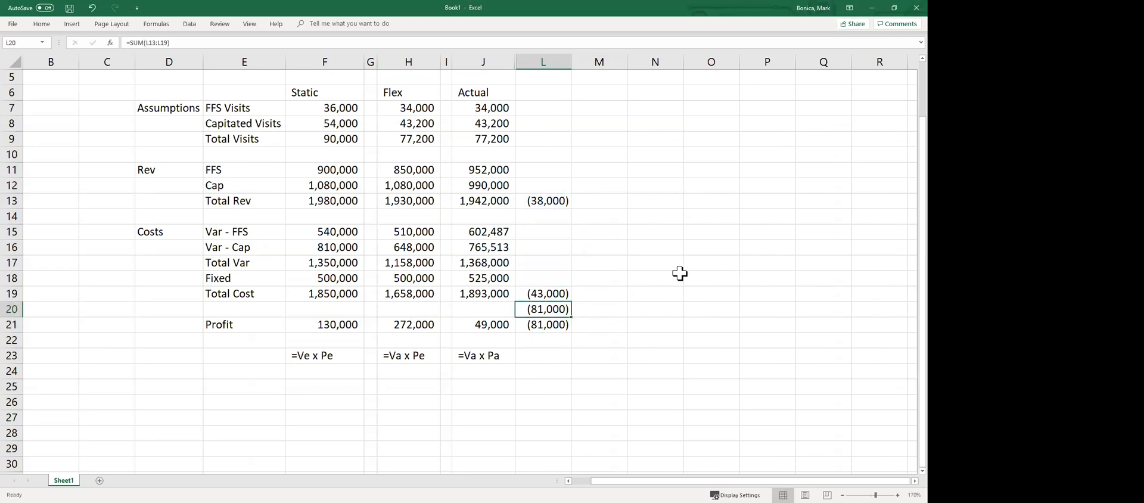
key("Delete")
Step: Label cell M12, above the revenue variance row, as "Vol Var"
key("Up")
key("Up")
key("Up")
key("Up")
key("Up")
key("Up")
key("Up")
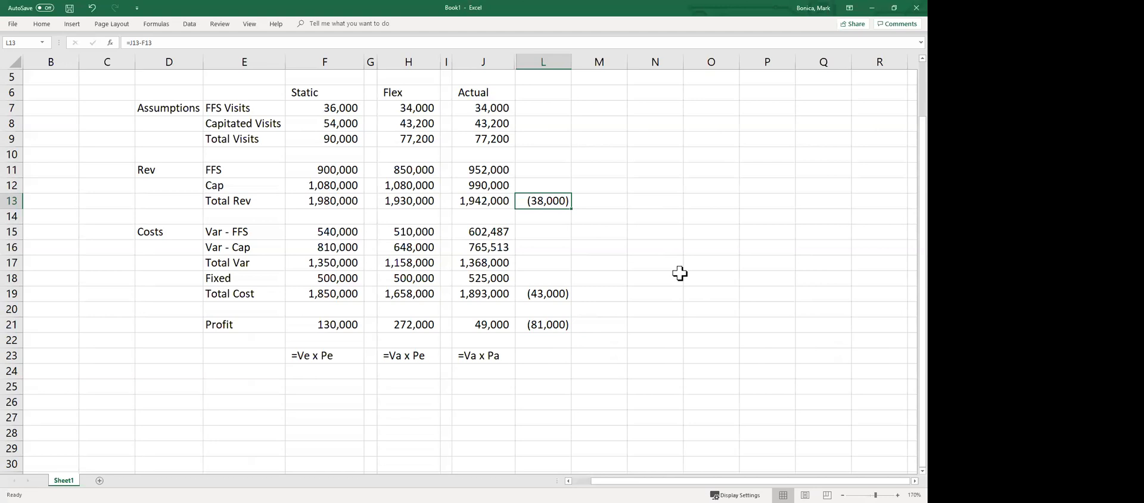
key("Right")
key("Up")
type("Vol Var")
key("Return")
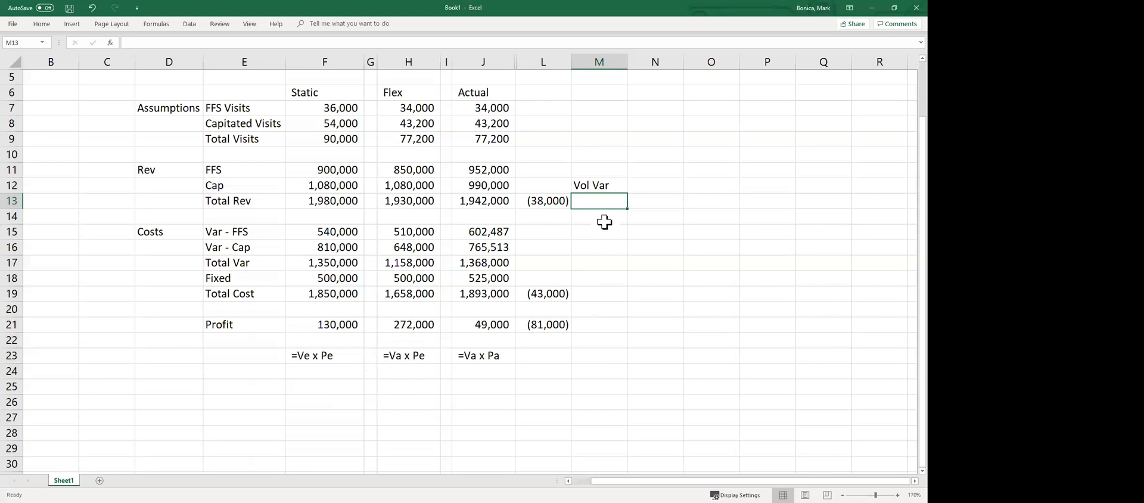
Step: Calculate the revenue volume variance in M13 as Flex minus Static revenue with =H13-F13
type("=")
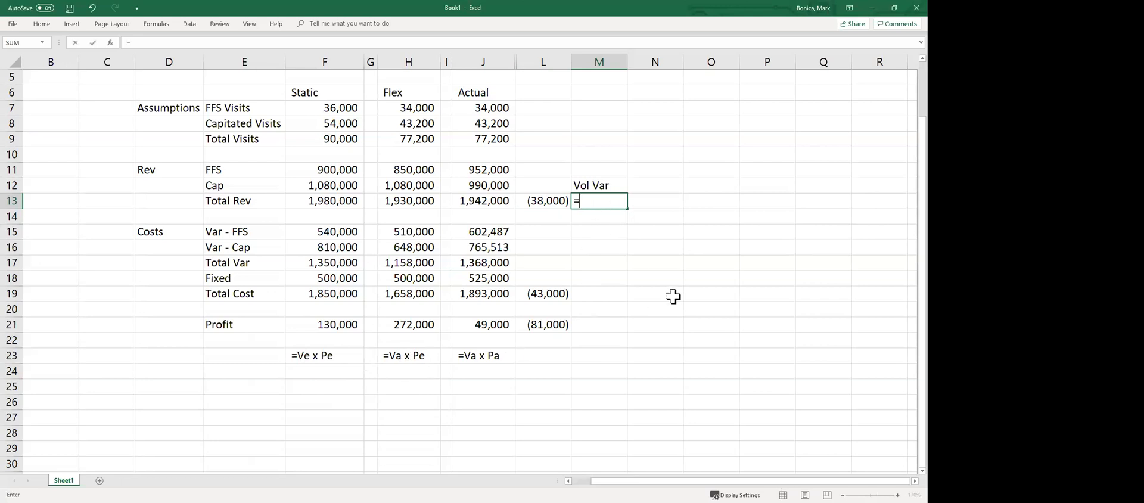
left_click(424, 203)
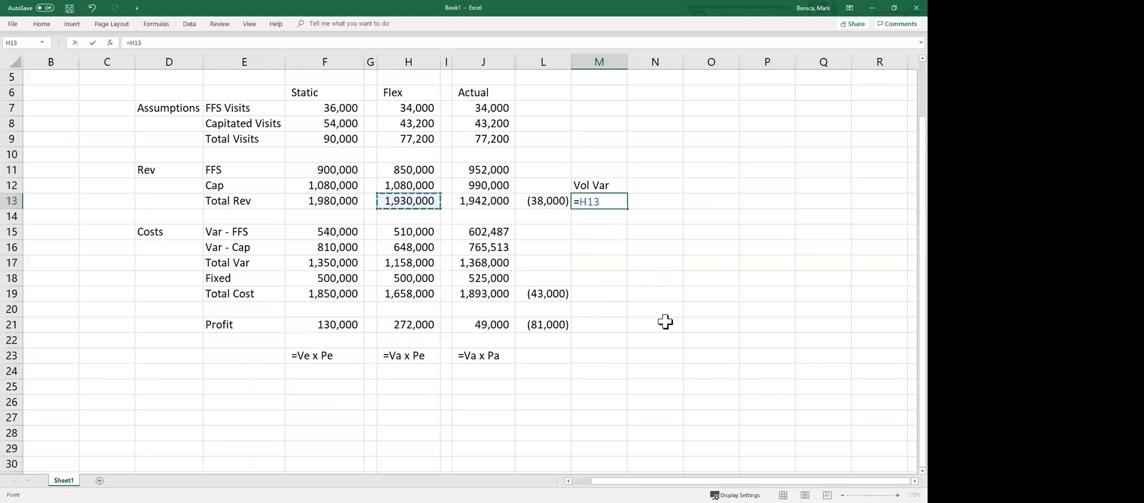
type("-")
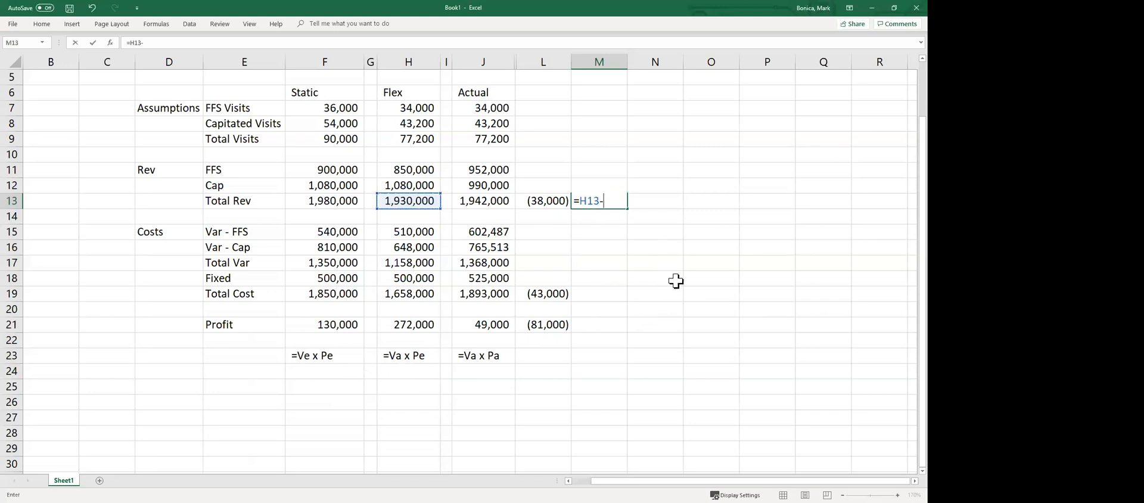
left_click(331, 202)
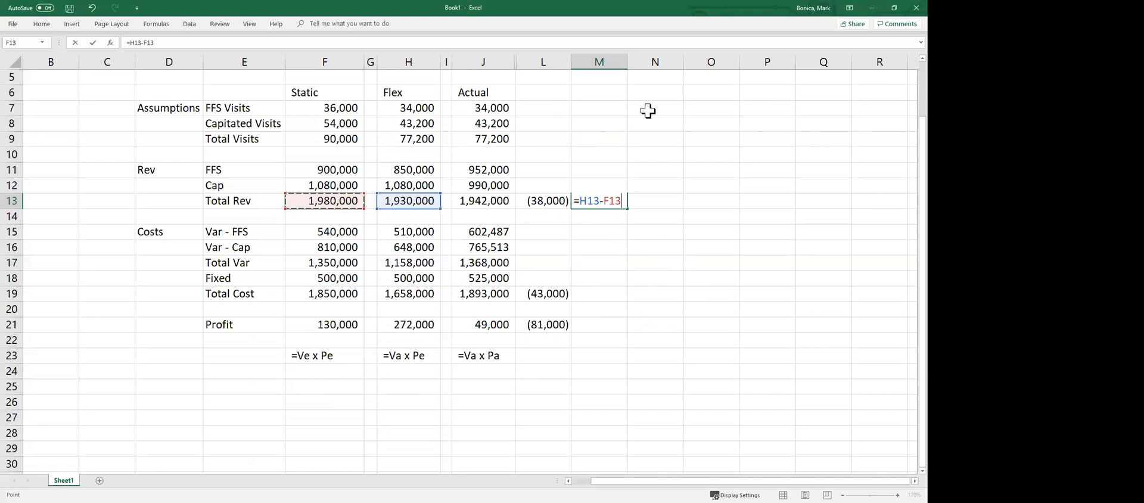
key("Return")
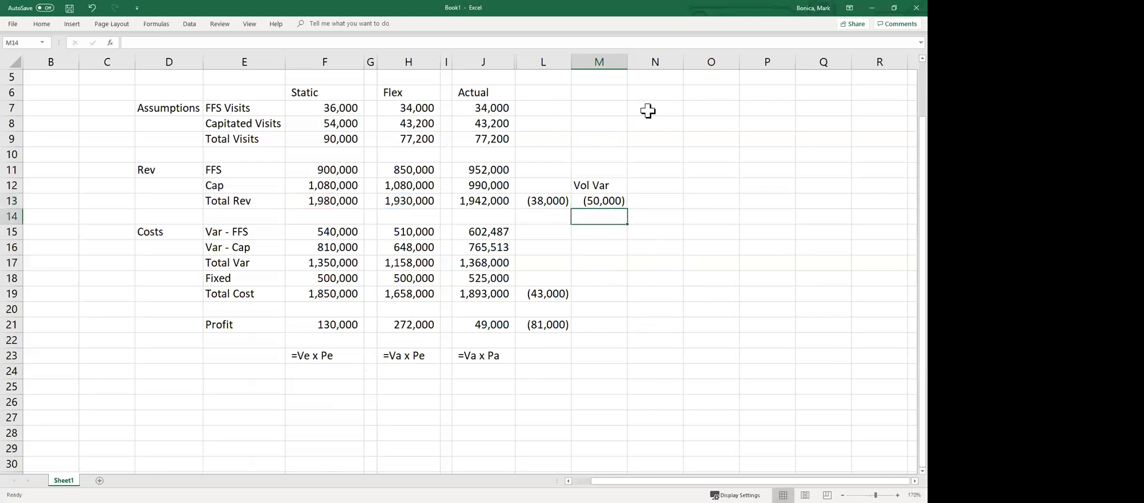
Step: Label cell N12, beside the volume variance heading, as "Price Var"
key("Up")
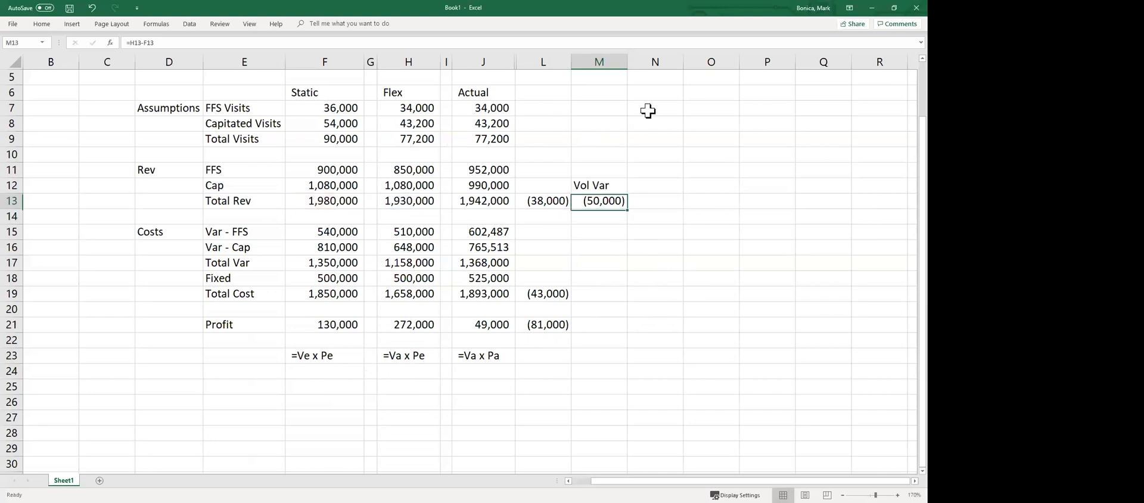
key("Up")
key("Right")
type("Pr")
key("Return")
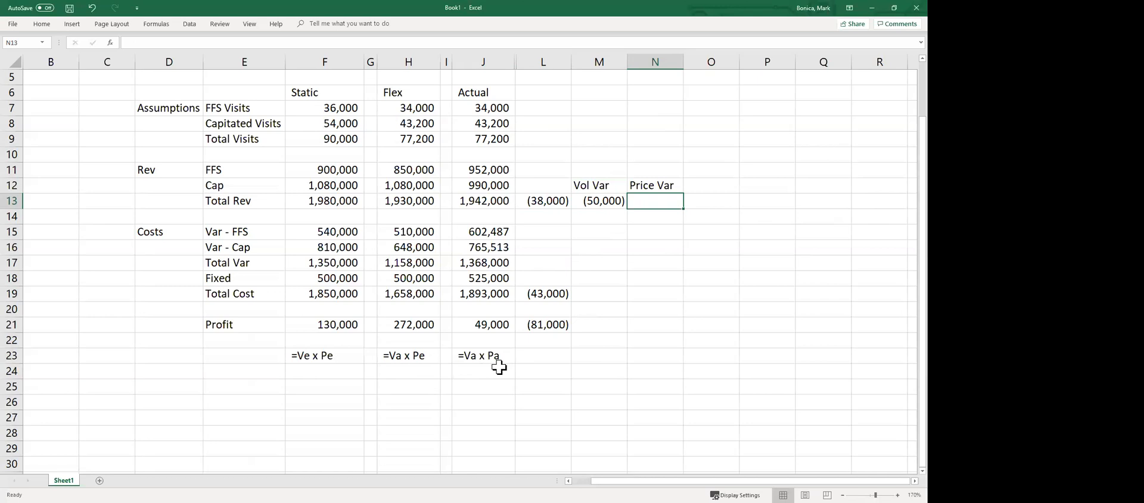
Step: Calculate the revenue price variance in N13 as Actual minus Flex revenue with =J13-H13
type("=")
left_click(486, 202)
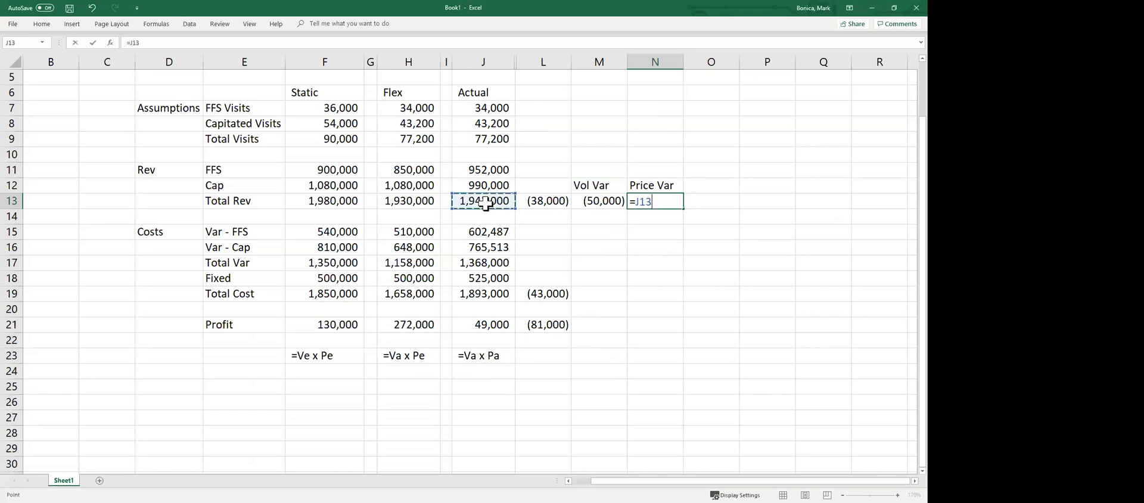
type("-")
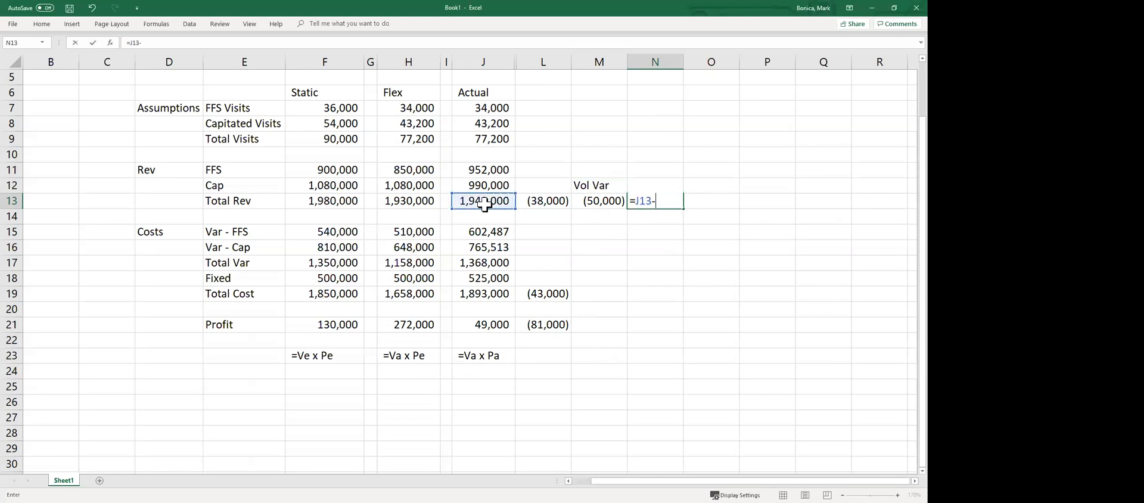
left_click(417, 201)
key("Return")
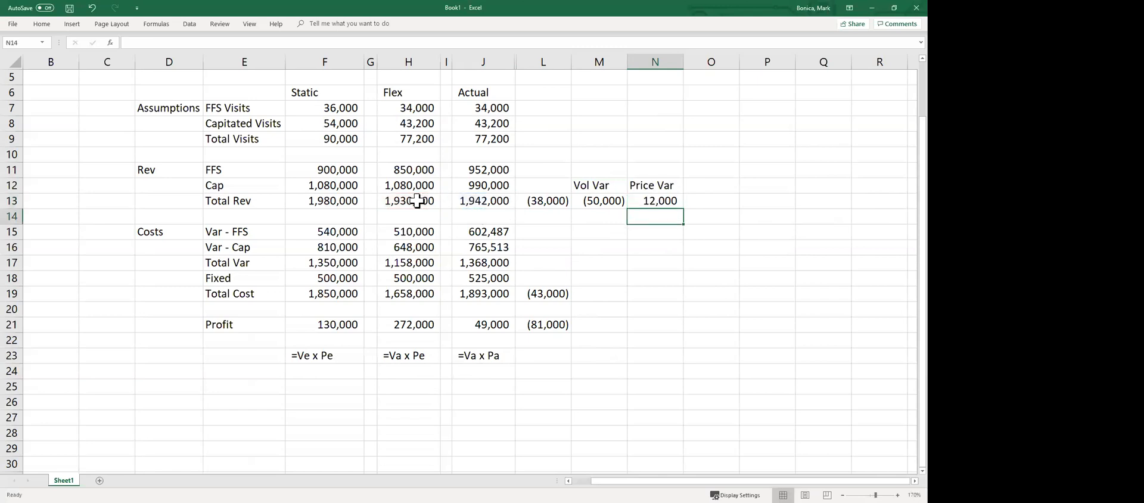
Step: Check the sum of the volume and price variances in O13 with =SUM(M13:N13), and clear that cell again
left_click(699, 199)
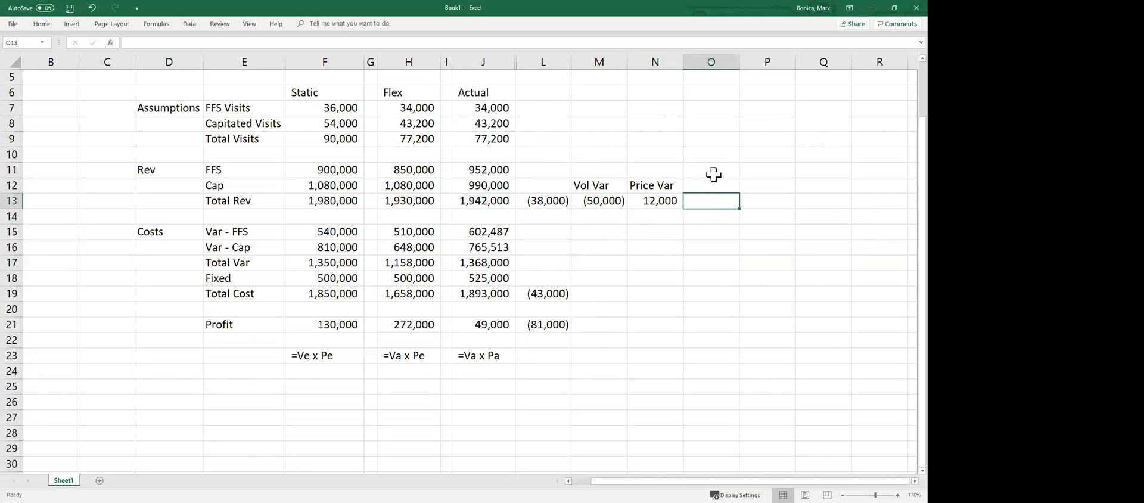
type("=")
type("M13+N13")
key("Return")
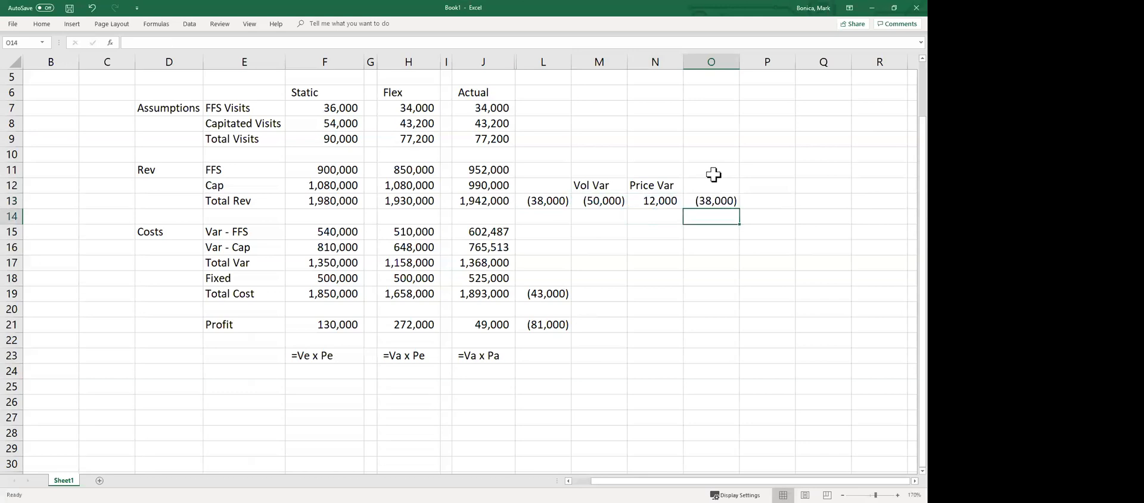
left_click(716, 200)
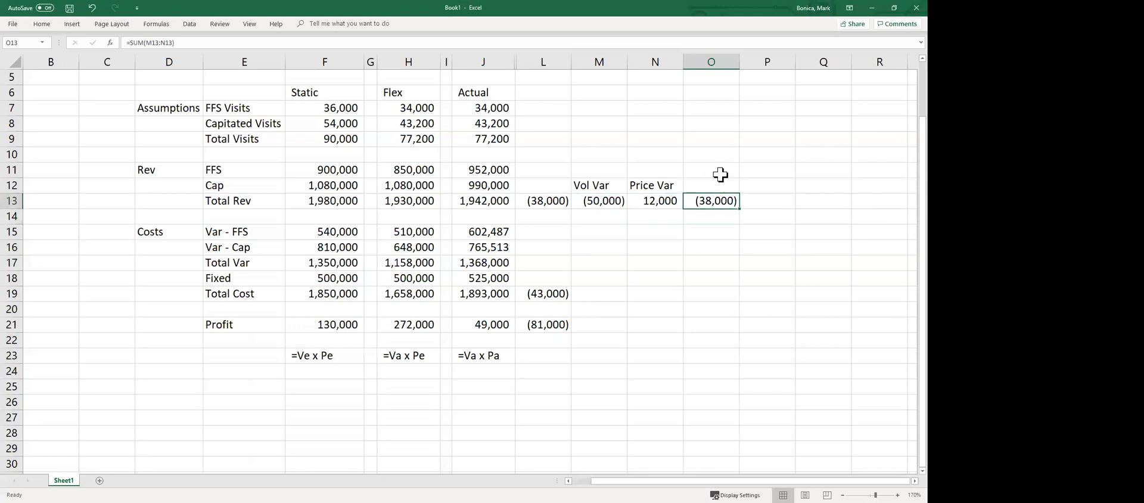
key("Delete")
Step: Label the cost variance headings "Vol Var" in M18 and "Mgmt Var" in N18
left_click(595, 292)
left_click(610, 278)
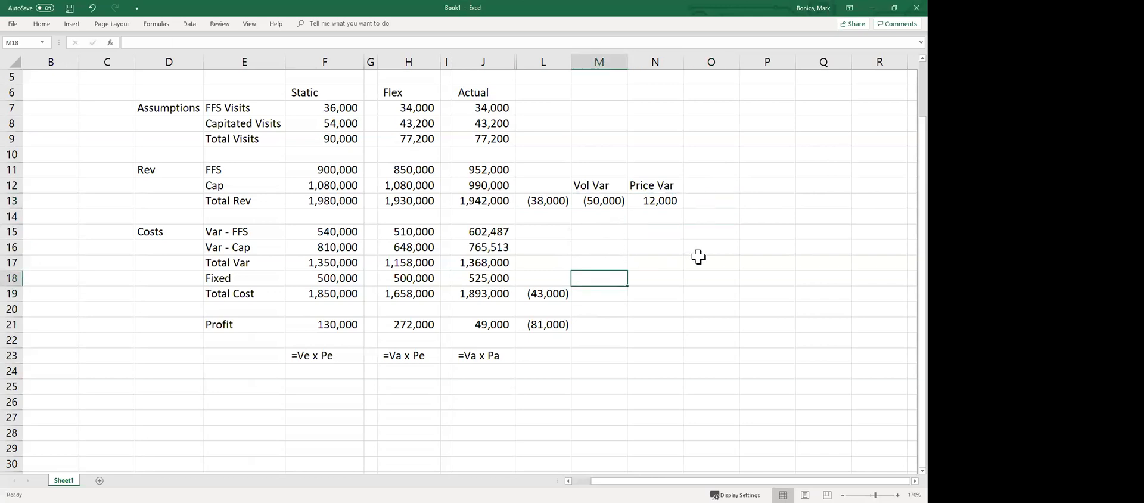
type("Vol Var")
key("Tab")
type("M")
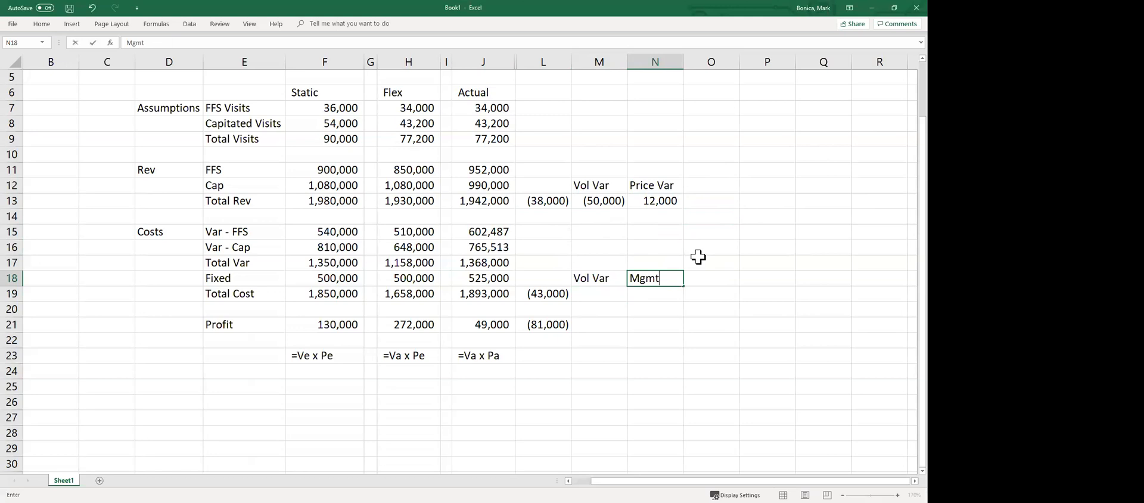
type("gmt Var")
key("Return")
Step: Calculate the cost volume variance in M19 as Static minus Flex total cost with =F19-H19
type("=")
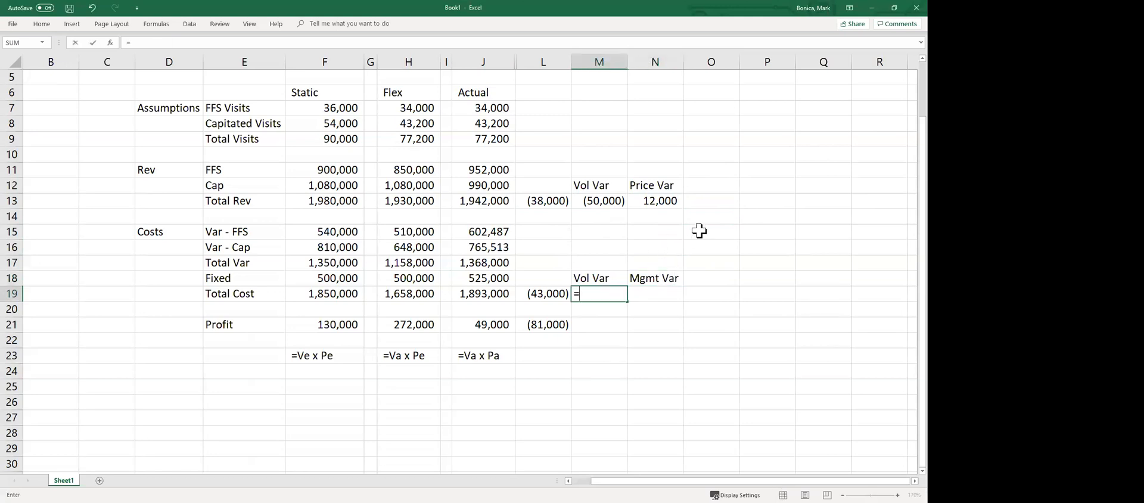
left_click(420, 295)
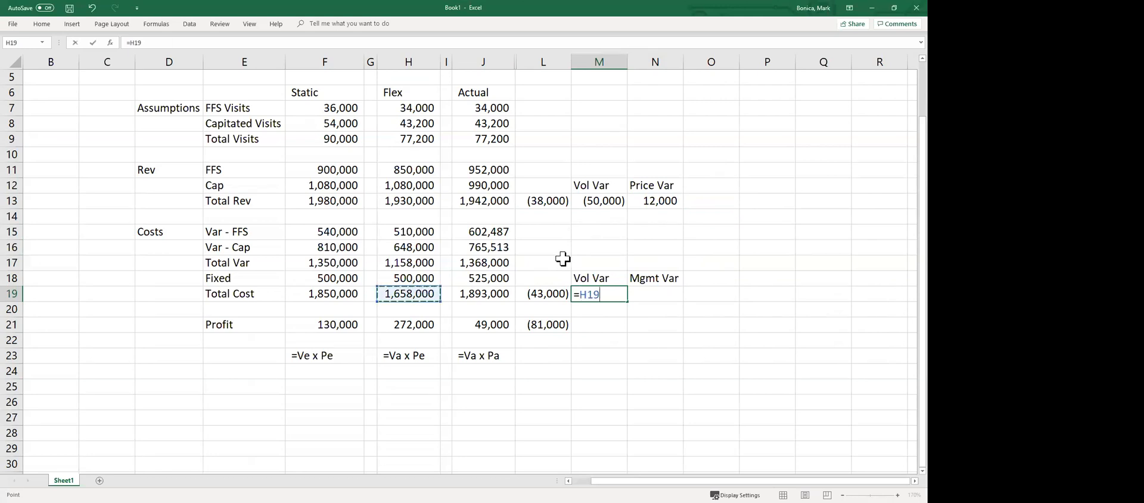
left_click(346, 294)
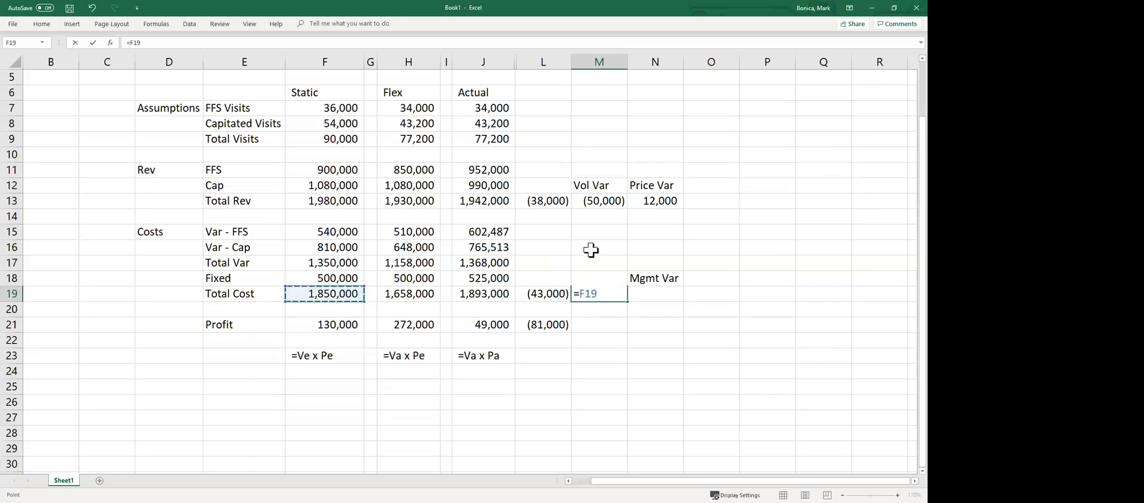
type("-")
left_click(430, 294)
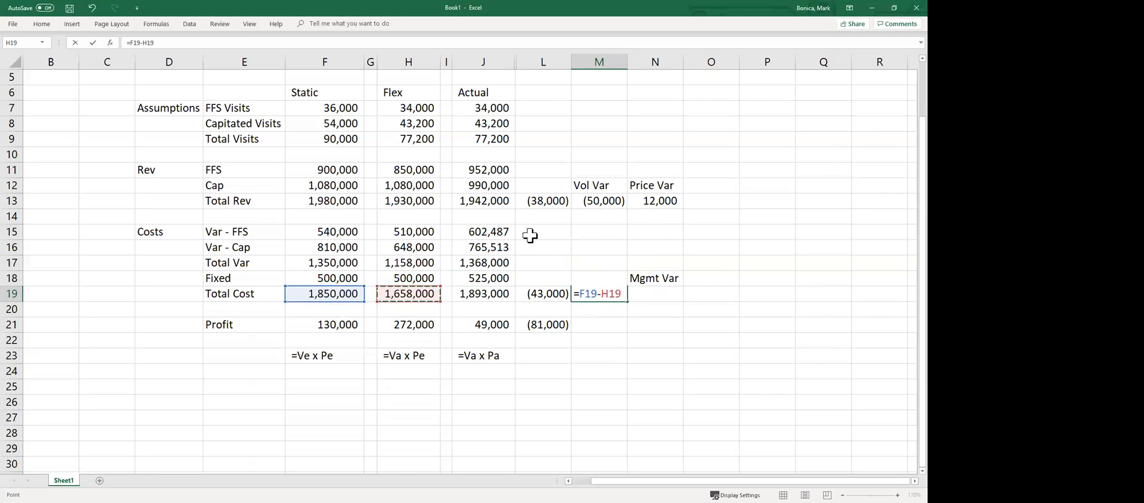
key("Return")
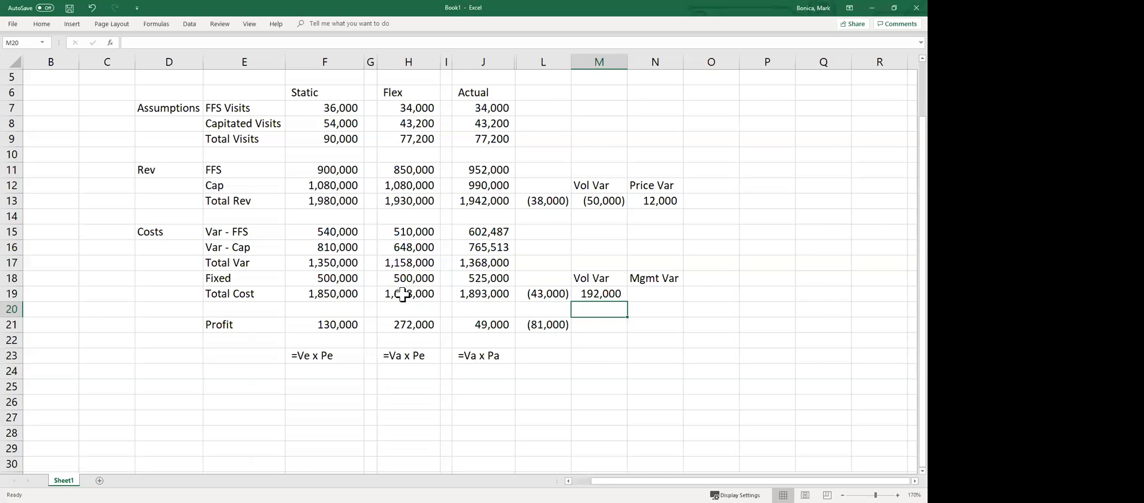
left_click(614, 293)
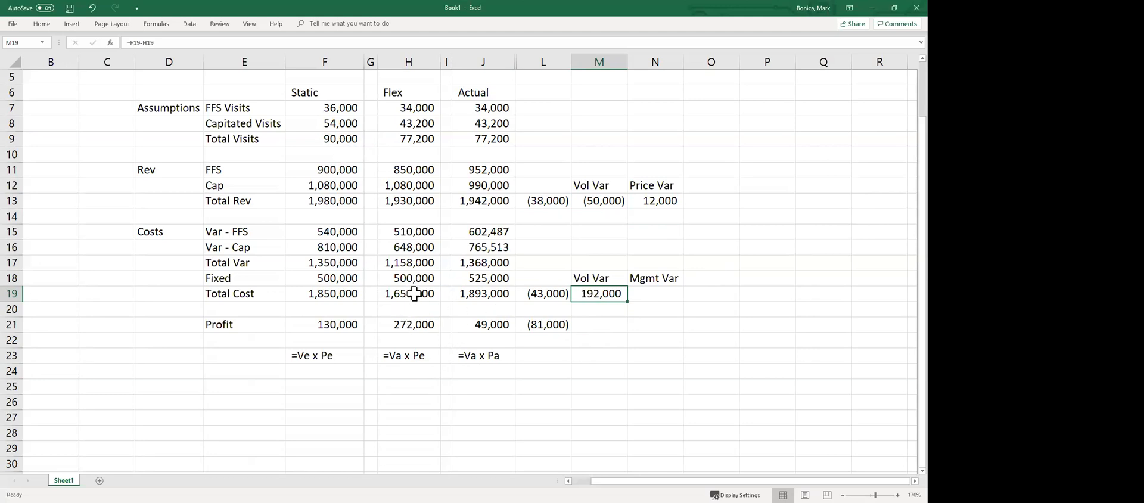
Step: Calculate the cost management variance in N19 as Flex minus Actual total cost with =H19-J19
left_click(641, 292)
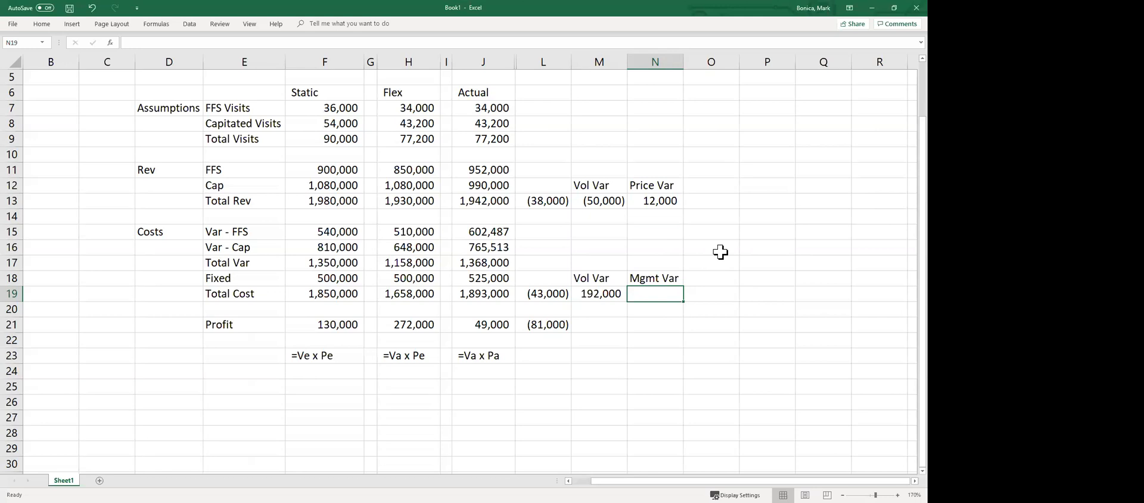
type("=")
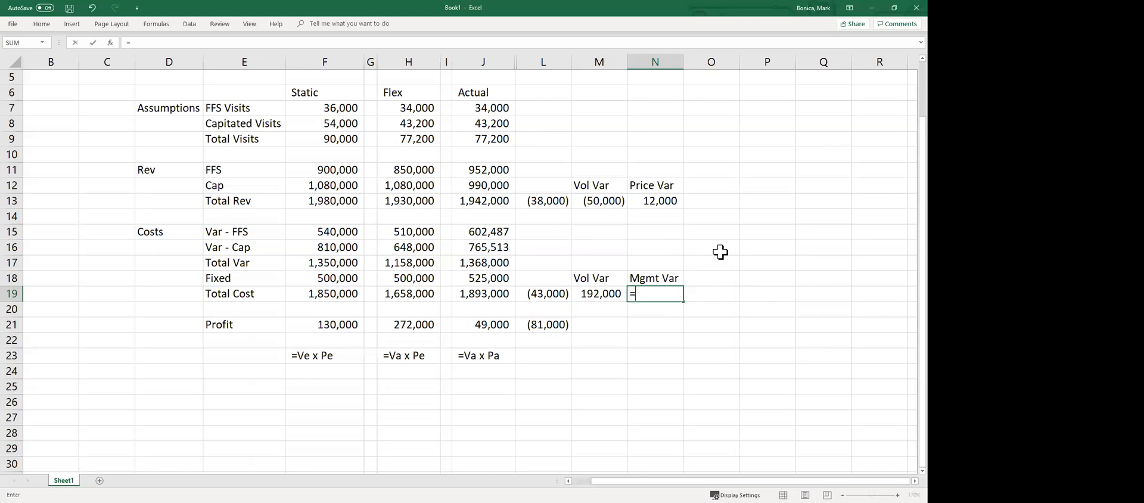
key("Left")
key("Left")
key("Left")
key("Left")
key("Left")
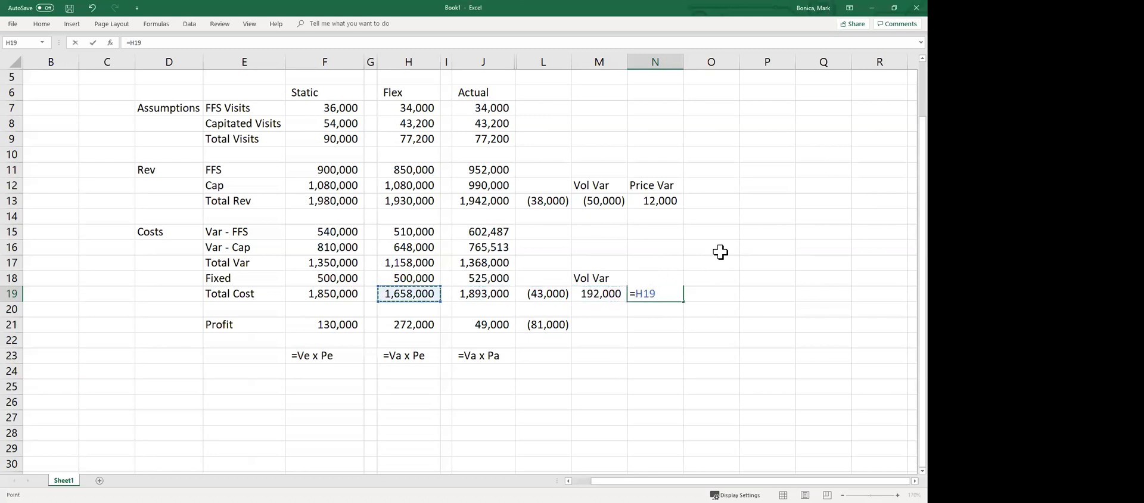
type("-")
key("Left")
key("Left")
key("Left")
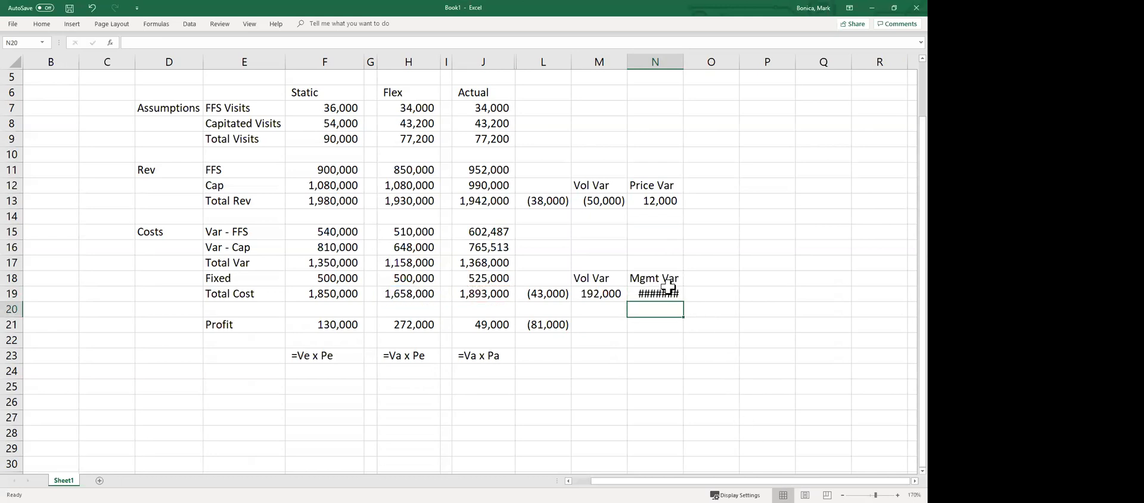
Step: Auto-fit the width of column N so the cost management variance in N19 displays in full
left_click(669, 295)
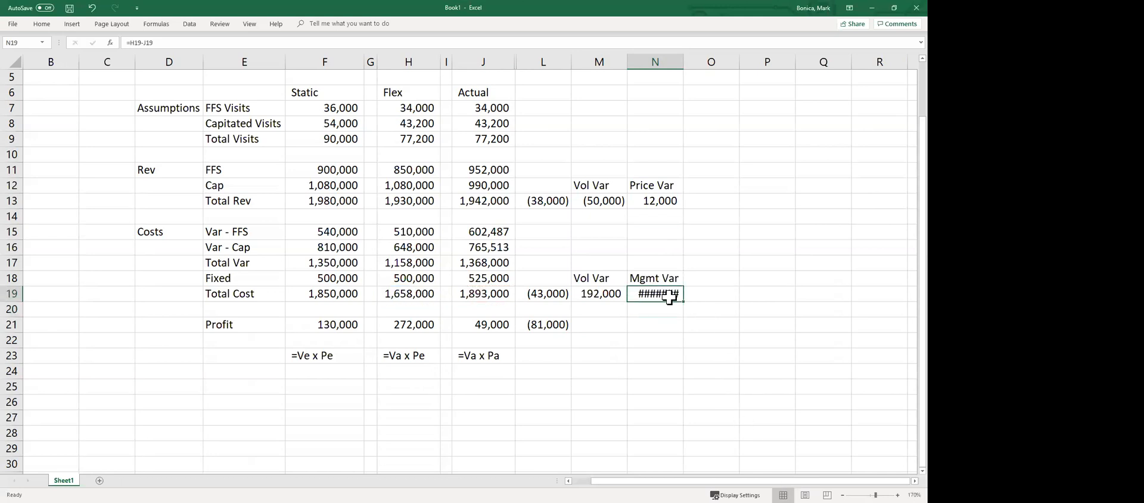
double_click(685, 61)
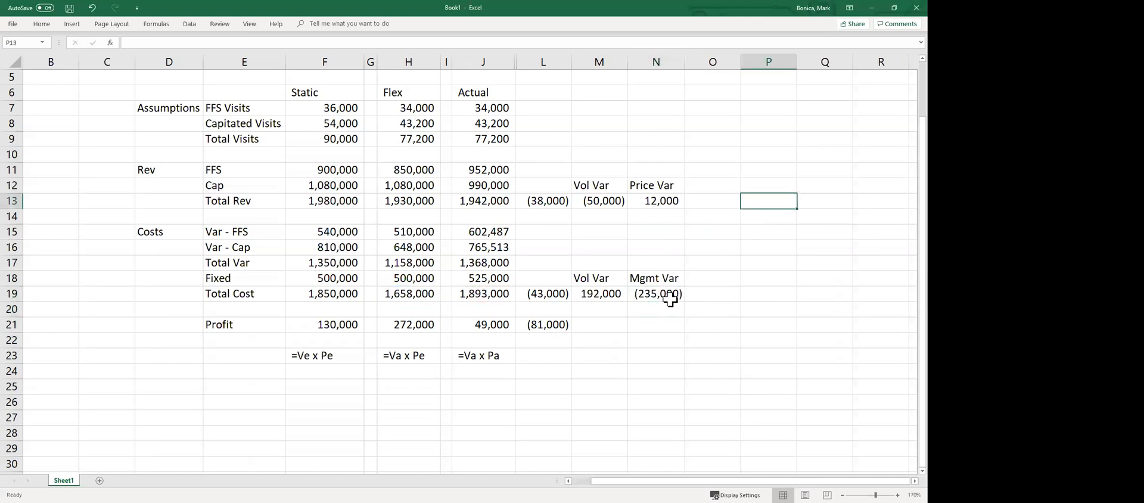
left_click(668, 297)
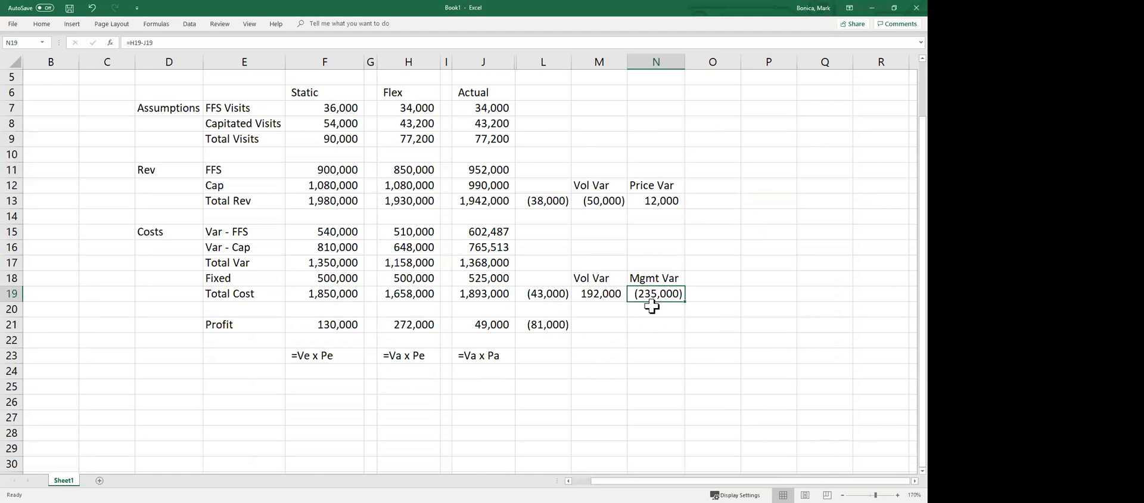
Step: Check the sum of the cost volume and management variances in O19 with =SUM(M19:N19), and clear that cell again
left_click(730, 293)
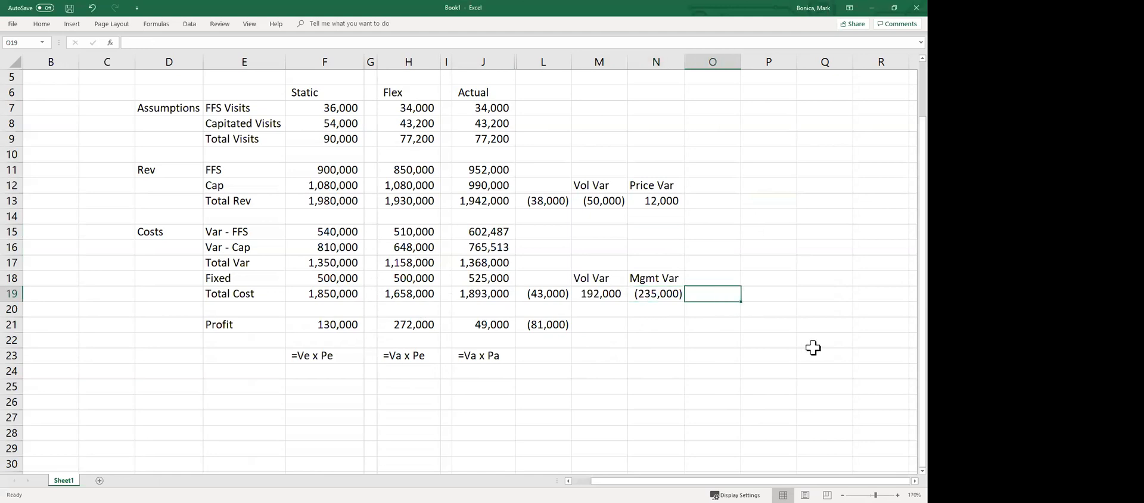
type("=")
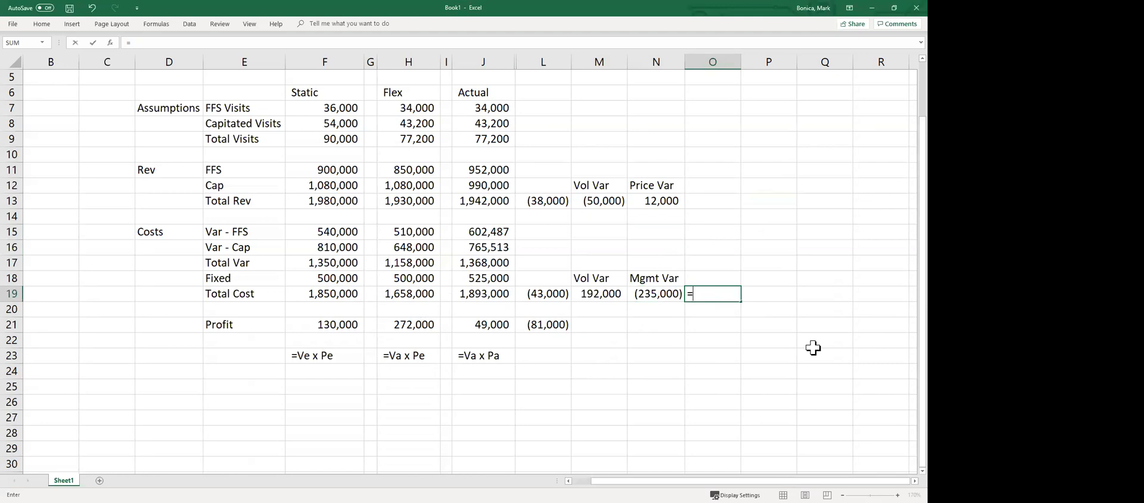
type("sum(")
key("Left")
left_click_drag(655, 294, 599, 294)
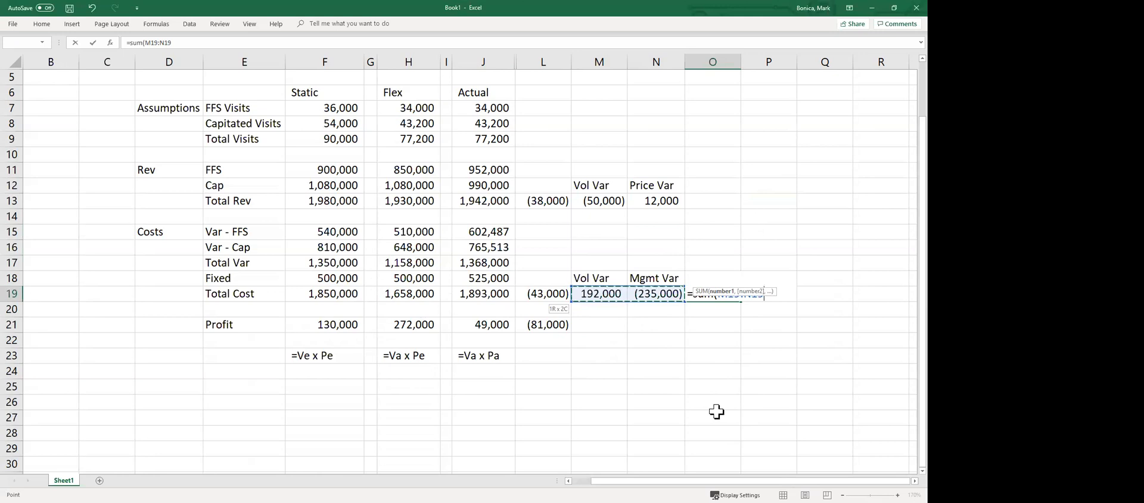
key("Return")
left_click(729, 294)
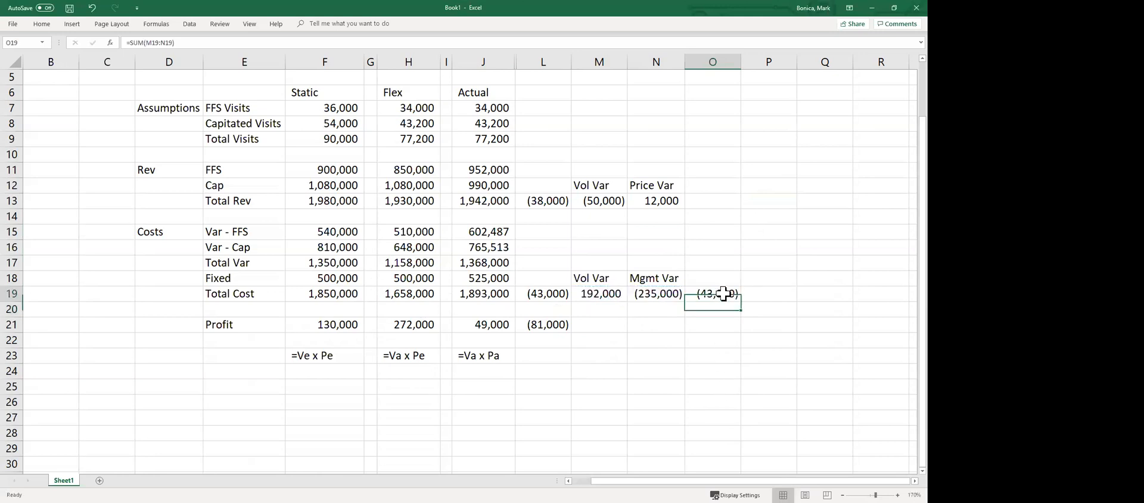
key("Delete")
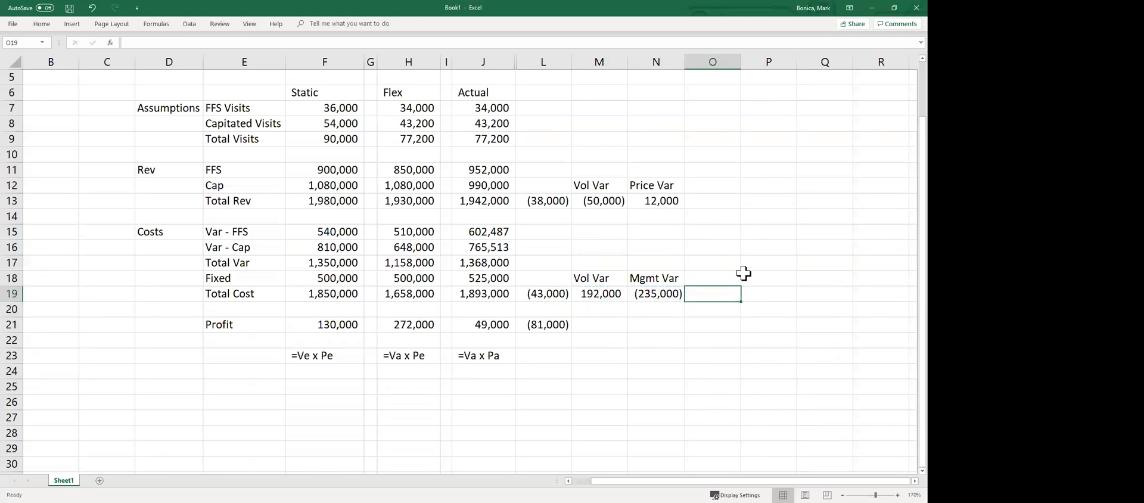